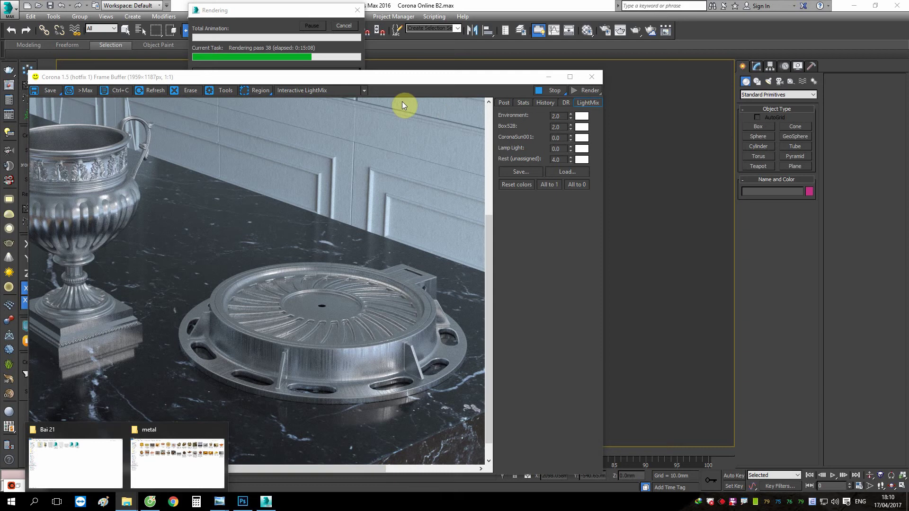
Step: Pan around the finished Corona render of the silver vase and tray on marble
{"action": "left_click_drag", "start_coordinate": [397, 79], "coordinate": [435, 70]}
{"action": "left_click_drag", "start_coordinate": [277, 315], "coordinate": [403, 322]}
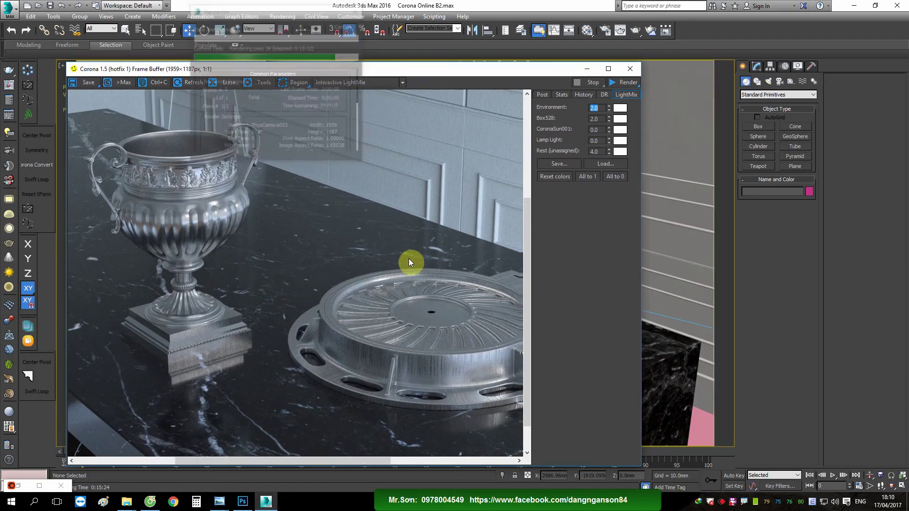
{"action": "left_click_drag", "start_coordinate": [235, 317], "coordinate": [323, 365]}
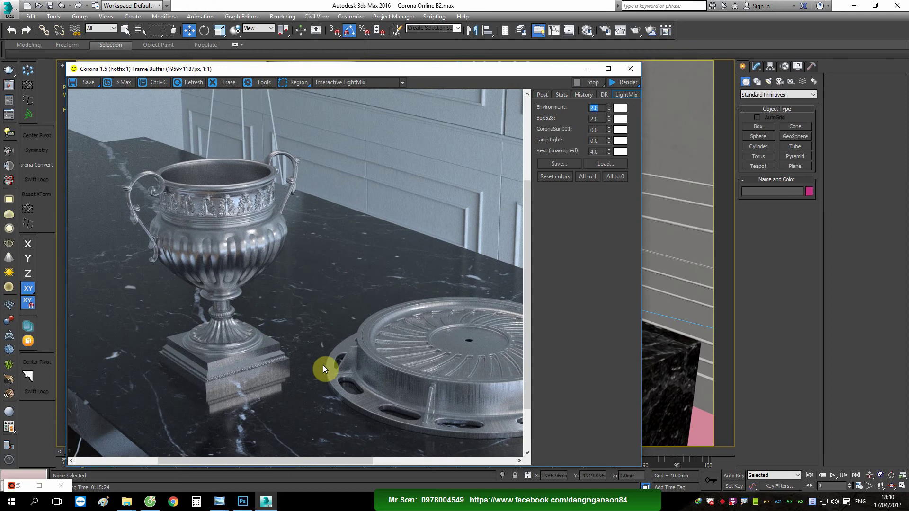
{"action": "left_click_drag", "start_coordinate": [398, 291], "coordinate": [304, 227]}
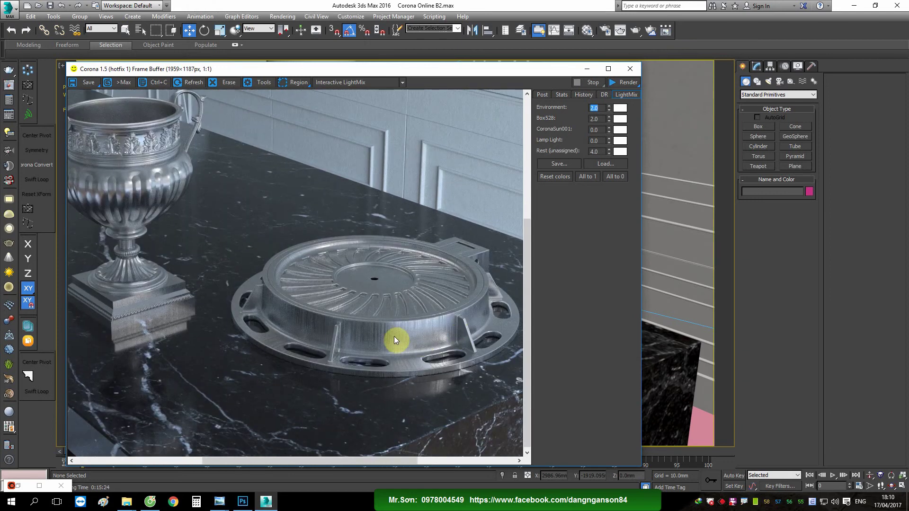
{"action": "left_click_drag", "start_coordinate": [391, 334], "coordinate": [410, 342]}
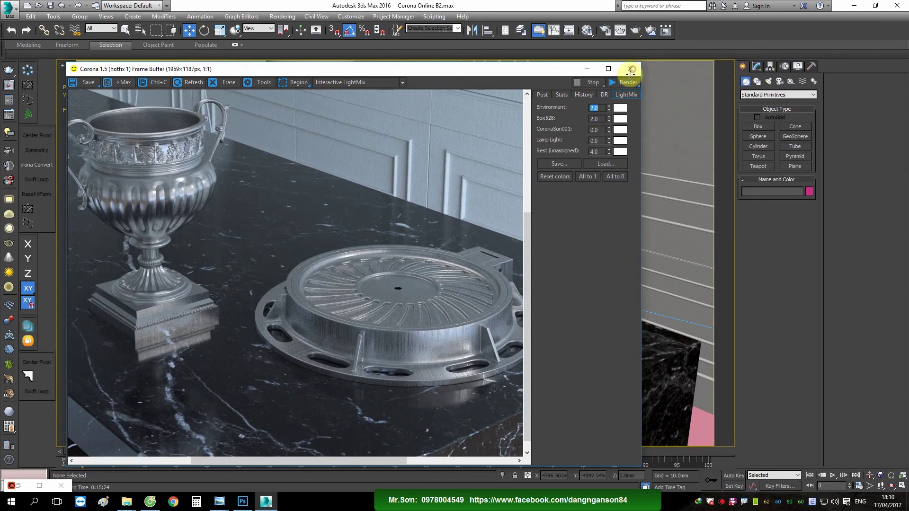
Step: Close the Corona frame buffer and switch the viewport to Top view
{"action": "left_click", "coordinate": [630, 70]}
{"action": "key", "text": "t"}
{"action": "scroll", "coordinate": [520, 244], "scroll_direction": "down", "scroll_amount": 3}
Step: Switch to Front view and review the 1270.jpg copper elbow and copper-pot.jpg photos
{"action": "key", "text": "f"}
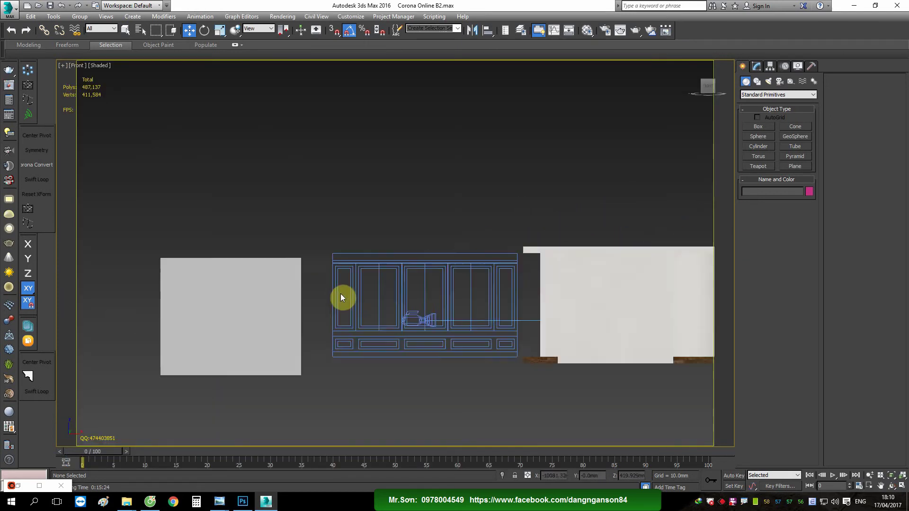
{"action": "left_click", "coordinate": [167, 476]}
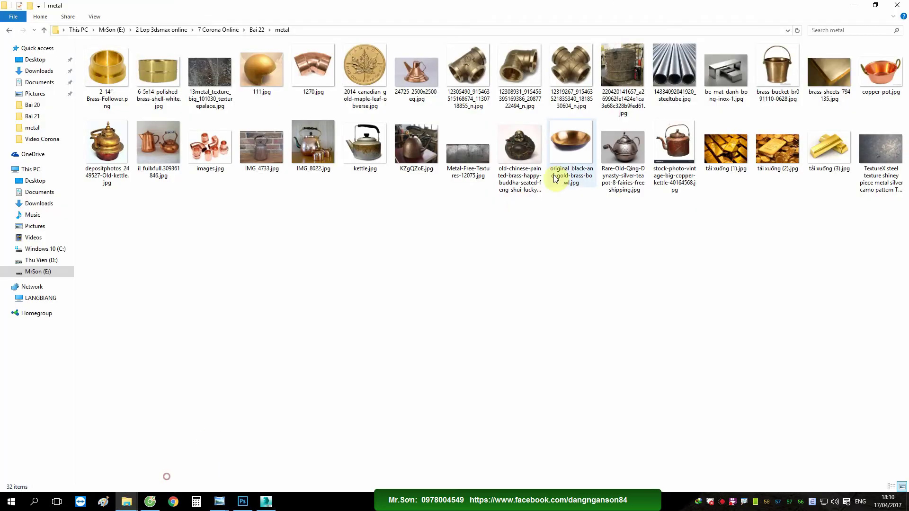
{"action": "double_click", "coordinate": [309, 70]}
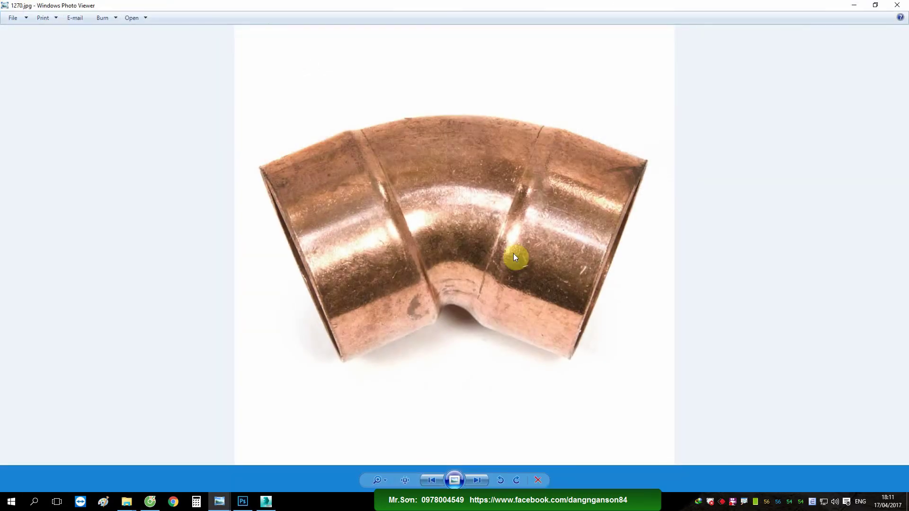
{"action": "left_click", "coordinate": [897, 5]}
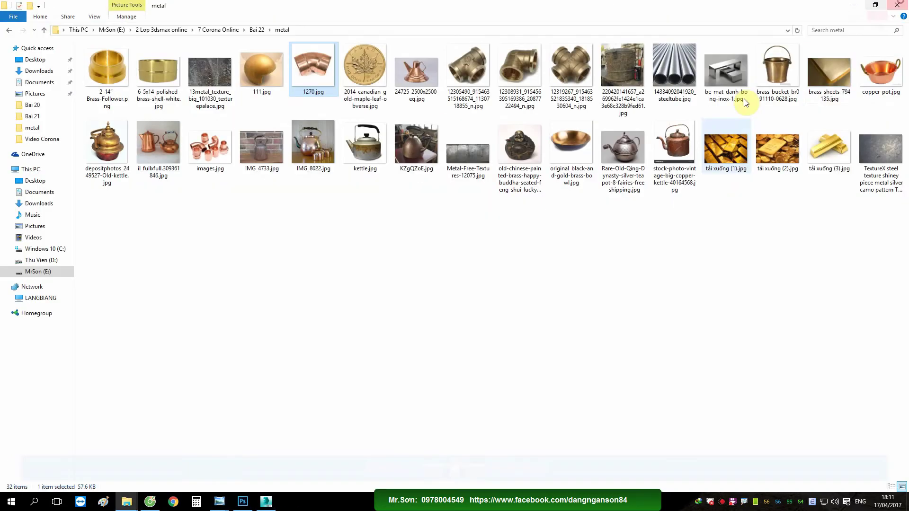
{"action": "double_click", "coordinate": [875, 64]}
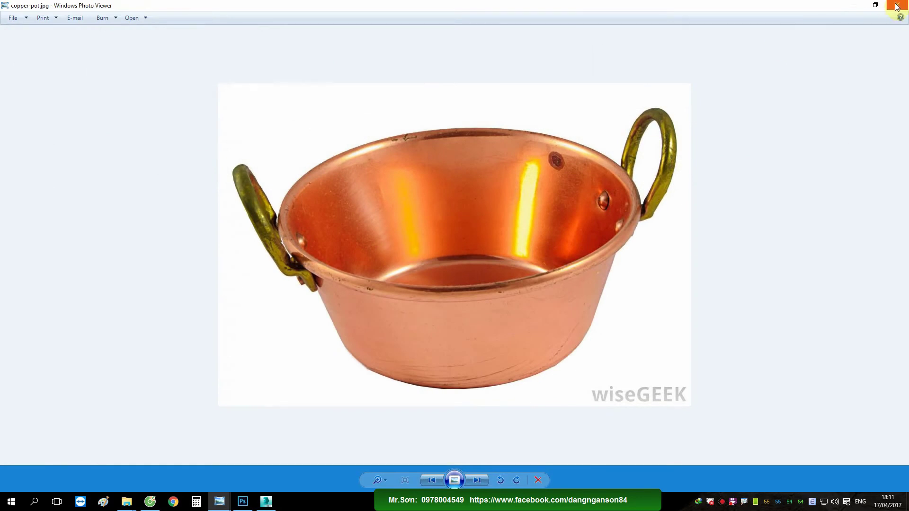
{"action": "left_click", "coordinate": [898, 5]}
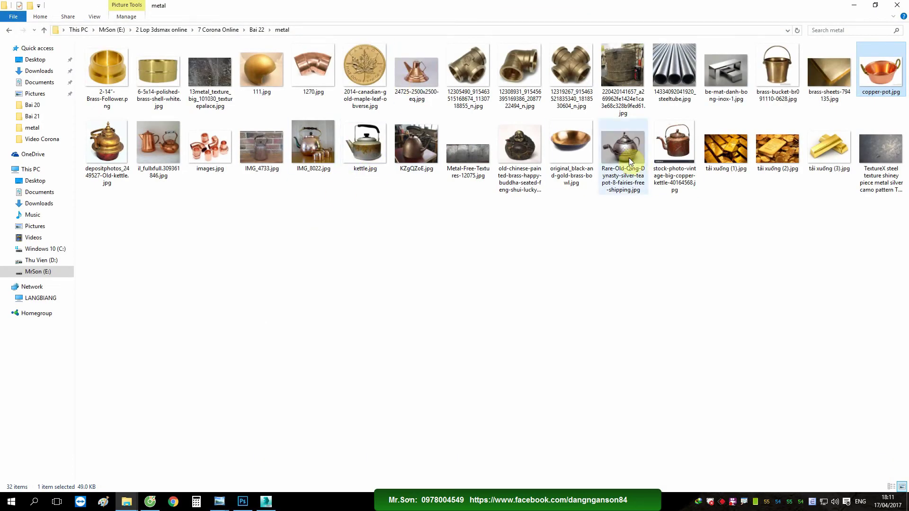
Step: Examine the steel tube and IMG_8022.jpg copper kettle photos up close
{"action": "double_click", "coordinate": [684, 65]}
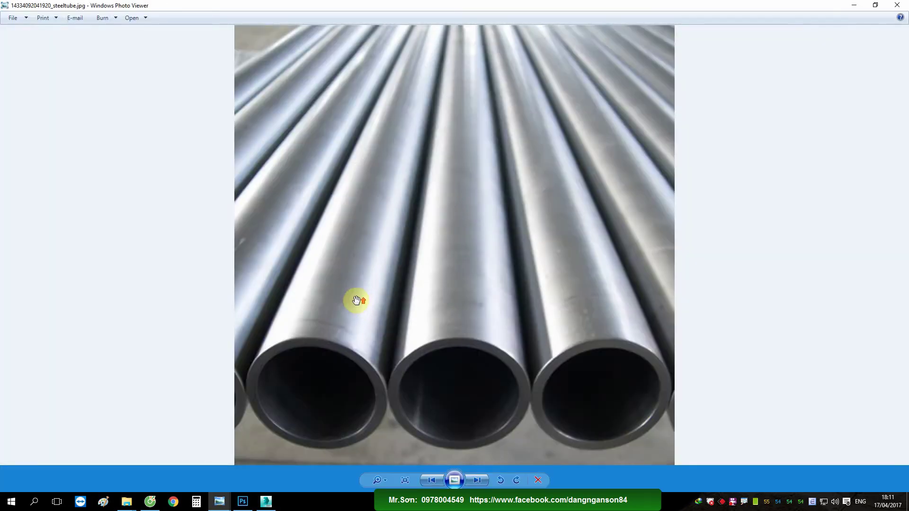
{"action": "scroll", "coordinate": [356, 300], "scroll_direction": "up", "scroll_amount": 2}
{"action": "scroll", "coordinate": [351, 298], "scroll_direction": "down", "scroll_amount": 2}
{"action": "left_click", "coordinate": [896, 4]}
{"action": "double_click", "coordinate": [315, 150]}
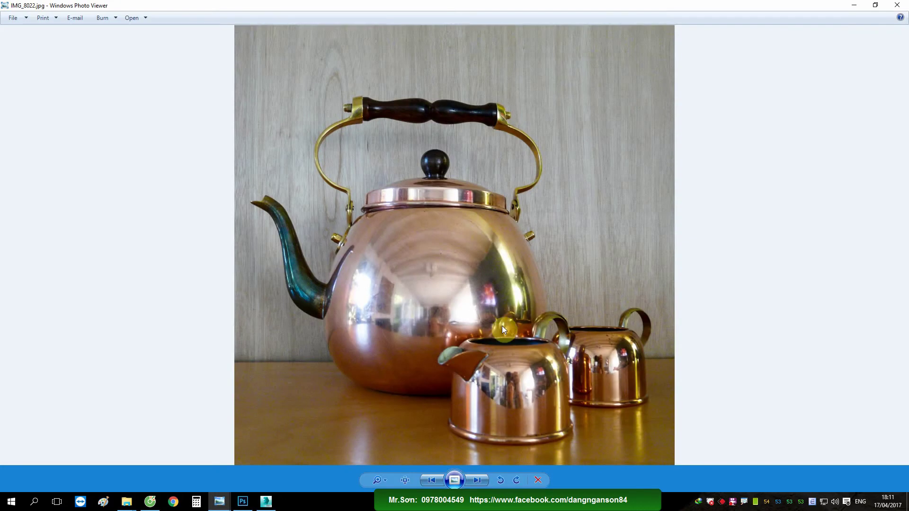
{"action": "scroll", "coordinate": [439, 337], "scroll_direction": "up", "scroll_amount": 2}
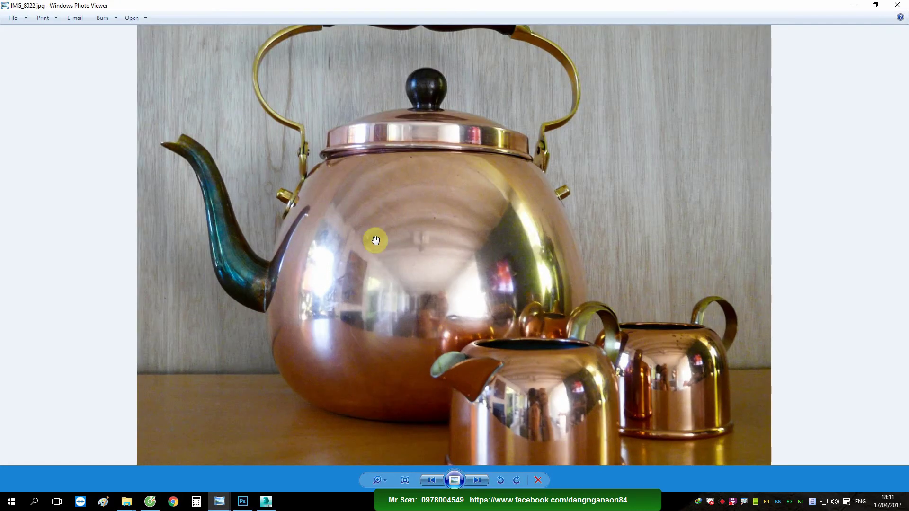
{"action": "scroll", "coordinate": [397, 295], "scroll_direction": "down", "scroll_amount": 2}
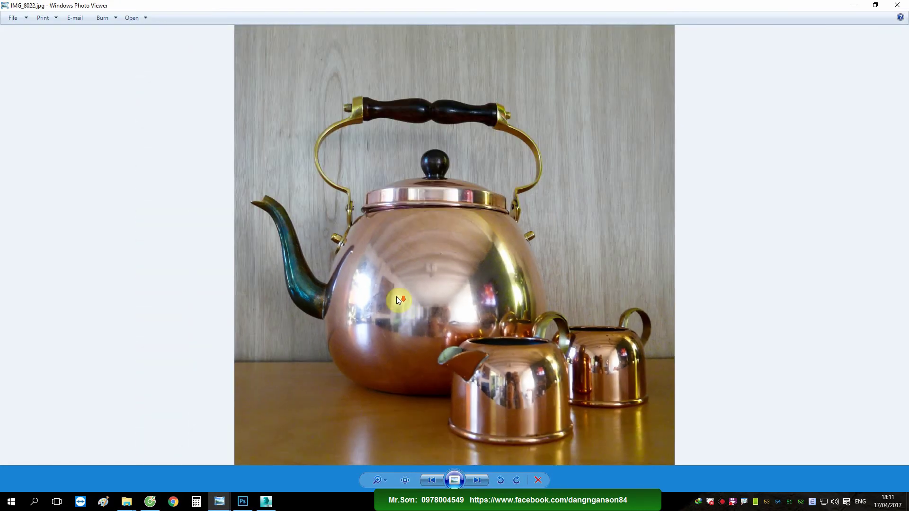
{"action": "scroll", "coordinate": [382, 341], "scroll_direction": "up", "scroll_amount": 1}
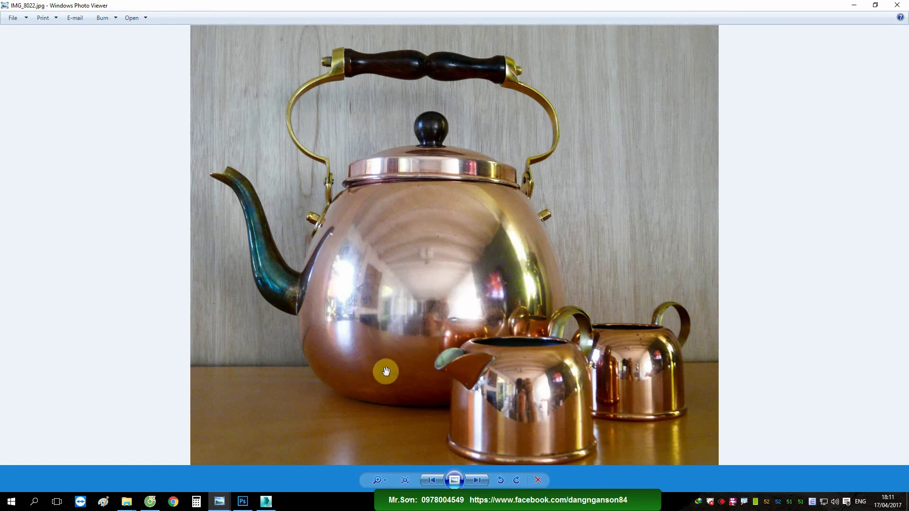
{"action": "left_click", "coordinate": [904, 4]}
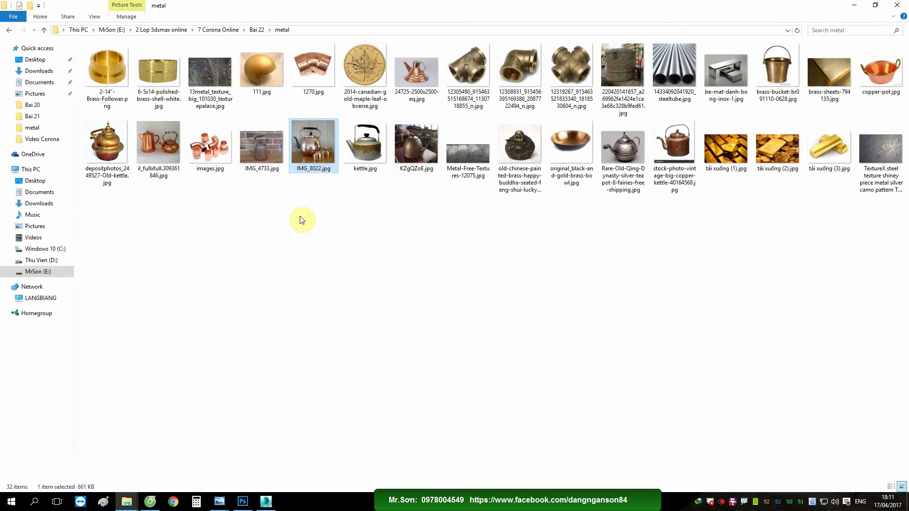
Step: Inspect the polished brass shell photo, then close it
{"action": "double_click", "coordinate": [170, 78]}
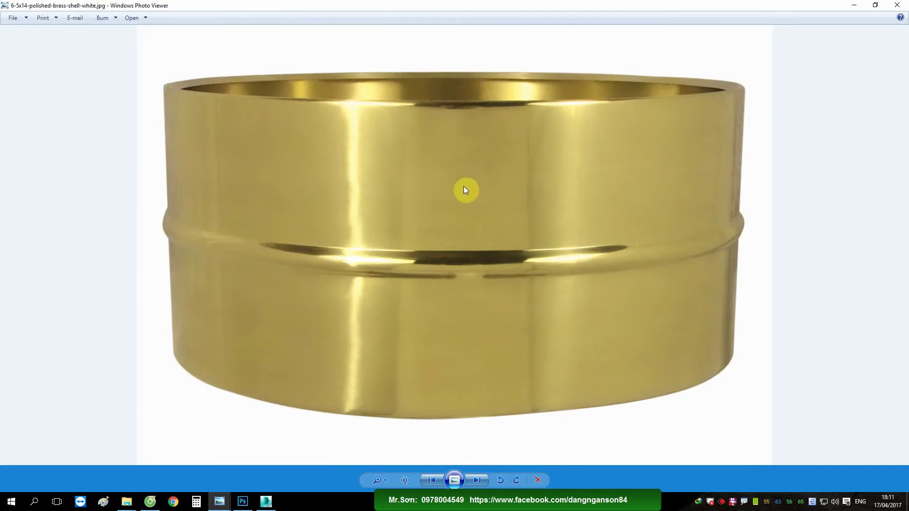
{"action": "scroll", "coordinate": [465, 187], "scroll_direction": "up", "scroll_amount": 1}
{"action": "scroll", "coordinate": [492, 183], "scroll_direction": "down", "scroll_amount": 1}
{"action": "left_click", "coordinate": [265, 501]}
Step: Select reference plane Plane100 and frame it face-on in the Front view
{"action": "scroll", "coordinate": [396, 255], "scroll_direction": "down", "scroll_amount": 3}
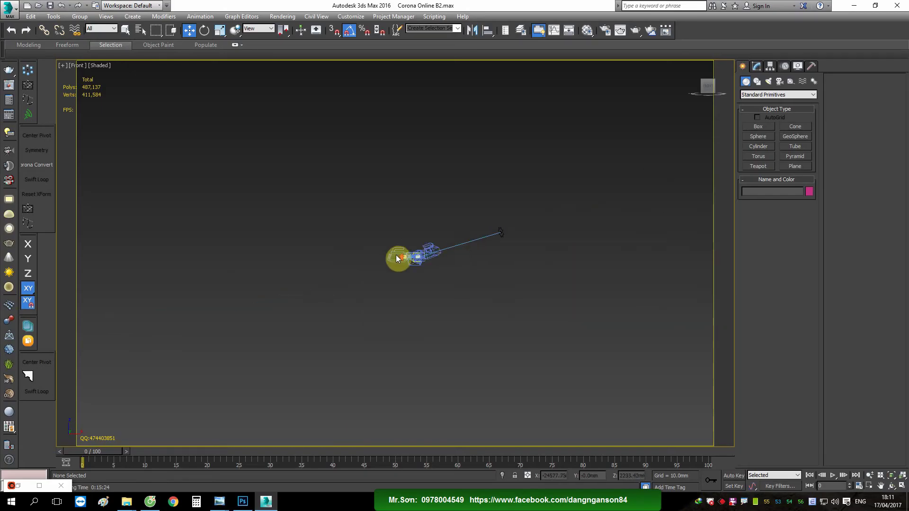
{"action": "scroll", "coordinate": [467, 264], "scroll_direction": "up", "scroll_amount": 4}
{"action": "left_click", "coordinate": [406, 289]}
{"action": "scroll", "coordinate": [406, 290], "scroll_direction": "up", "scroll_amount": 3}
{"action": "middle_click_drag", "start_coordinate": [406, 290], "coordinate": [487, 329], "text": "alt"}
{"action": "key", "text": "f"}
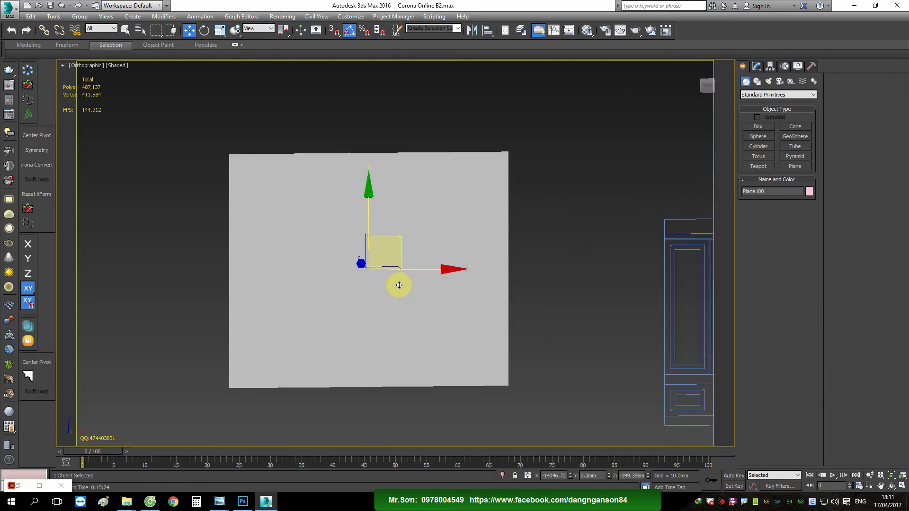
{"action": "scroll", "coordinate": [406, 278], "scroll_direction": "up", "scroll_amount": 3}
{"action": "scroll", "coordinate": [455, 266], "scroll_direction": "down", "scroll_amount": 4}
{"action": "scroll", "coordinate": [455, 266], "scroll_direction": "up", "scroll_amount": 1}
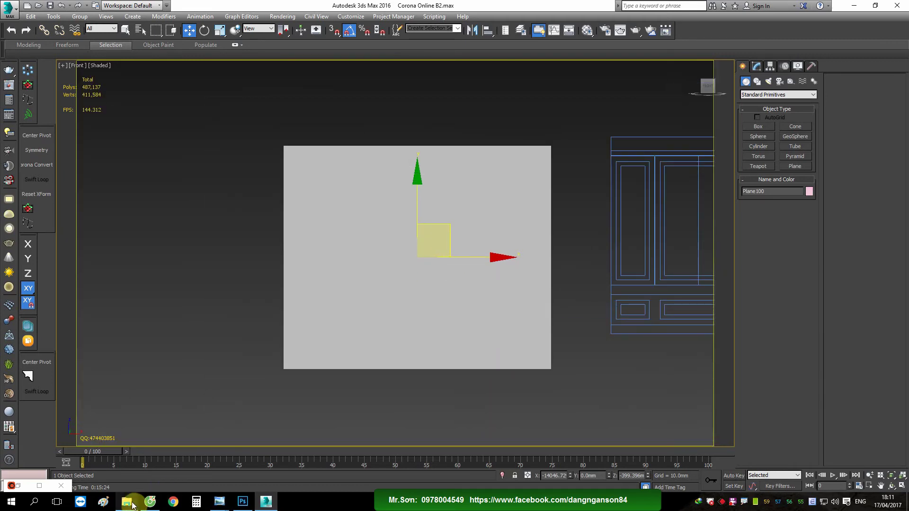
Step: Drag the polished brass shell photo onto Plane100, then bring up the Material Editor
{"action": "mouse_move", "coordinate": [126, 502]}
{"action": "left_click", "coordinate": [179, 471]}
{"action": "double_click", "coordinate": [411, 25]}
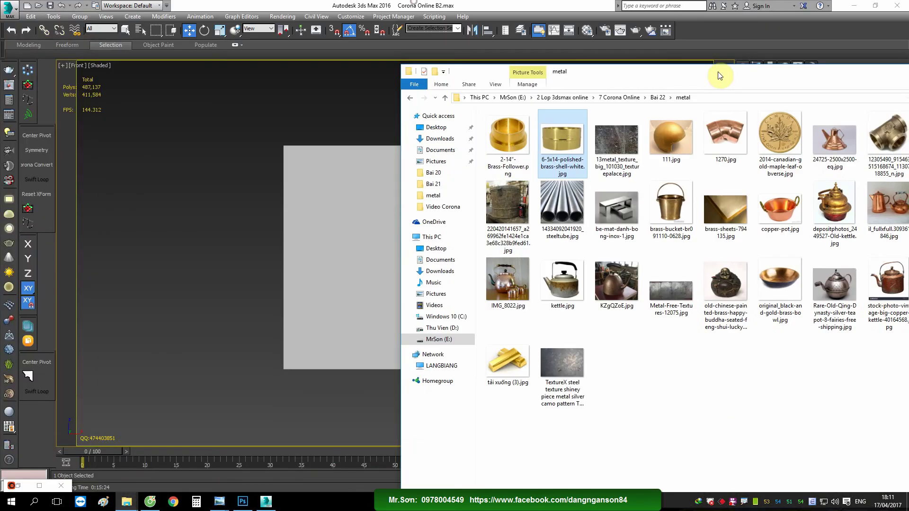
{"action": "left_click_drag", "start_coordinate": [564, 142], "coordinate": [358, 281]}
{"action": "left_click", "coordinate": [358, 281]}
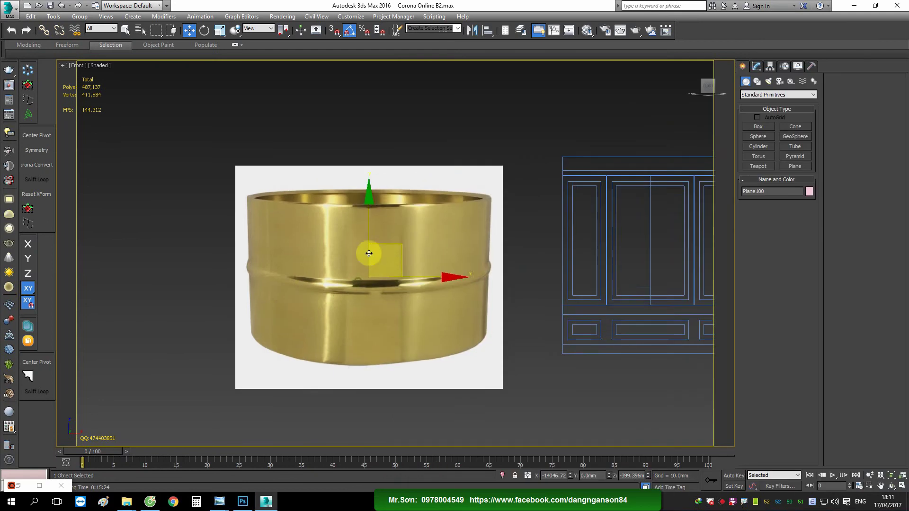
{"action": "scroll", "coordinate": [403, 260], "scroll_direction": "up", "scroll_amount": 2}
{"action": "scroll", "coordinate": [400, 260], "scroll_direction": "down", "scroll_amount": 1}
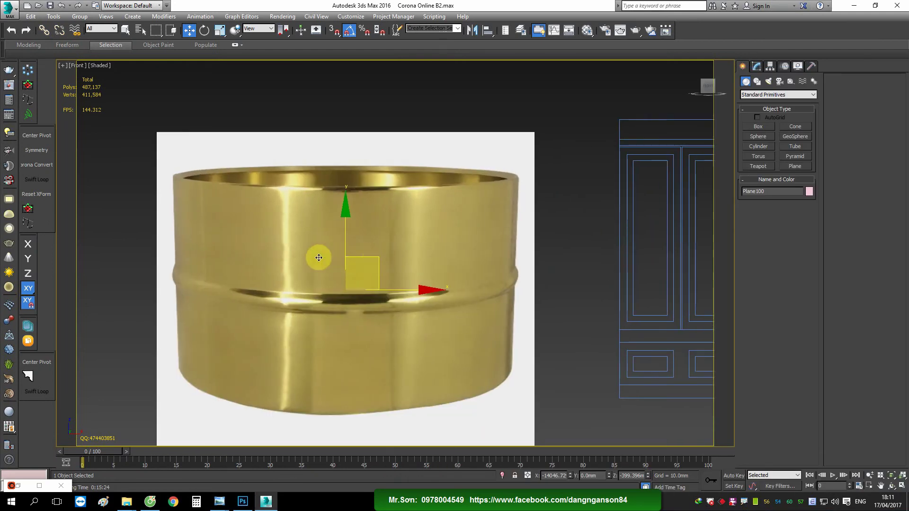
{"action": "scroll", "coordinate": [341, 264], "scroll_direction": "up", "scroll_amount": 1}
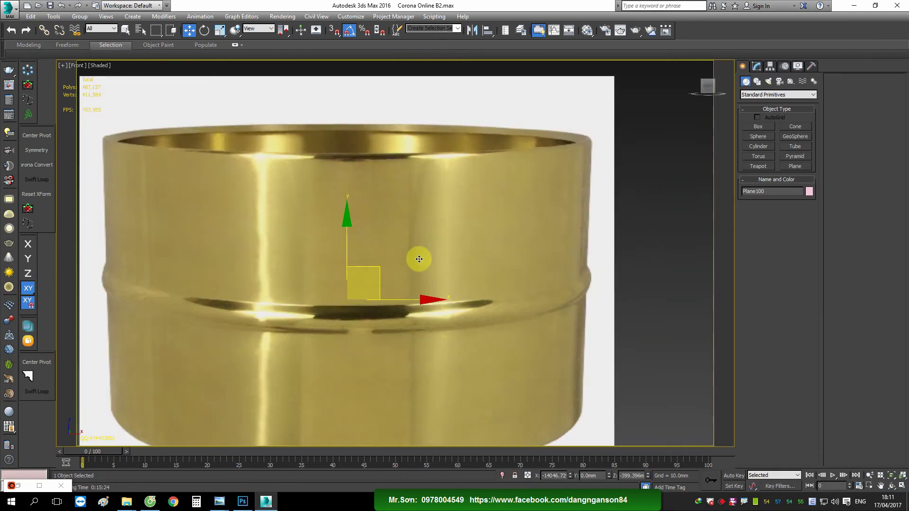
{"action": "mouse_move", "coordinate": [422, 259]}
{"action": "middle_mouse_down"}
{"action": "mouse_move", "coordinate": [407, 249]}
{"action": "mouse_move", "coordinate": [442, 236]}
{"action": "middle_mouse_up"}
{"action": "key", "text": "m"}
Step: Pick an unused CoronaMtl slot and rename it 'Brass mtl'
{"action": "left_click", "coordinate": [638, 146]}
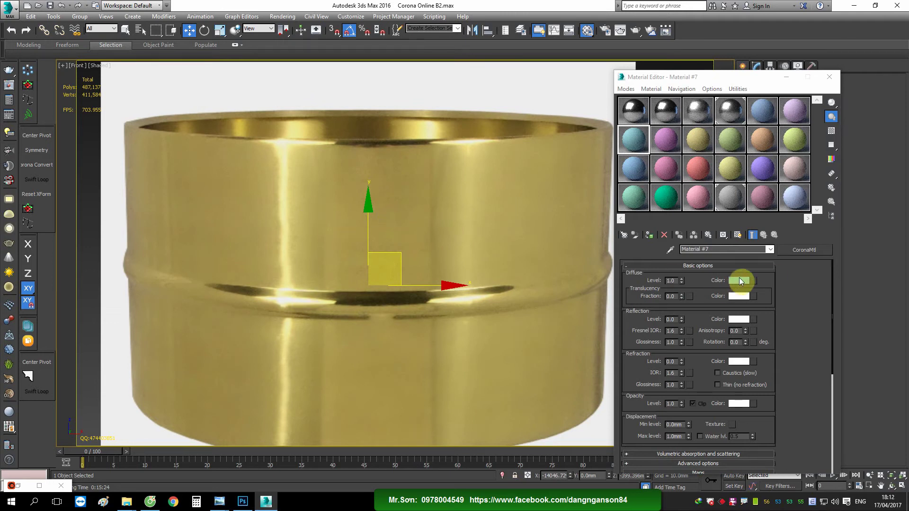
{"action": "left_click", "coordinate": [719, 249]}
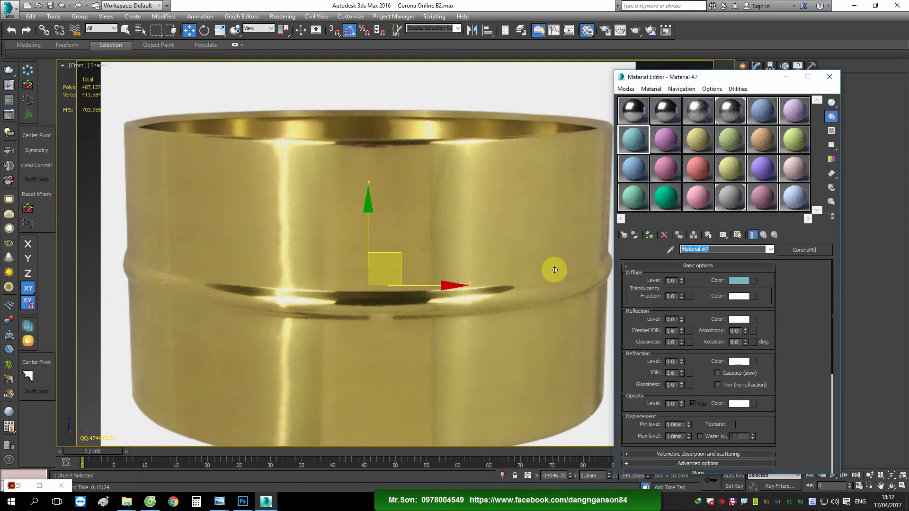
{"action": "type", "text": "Brass mtl"}
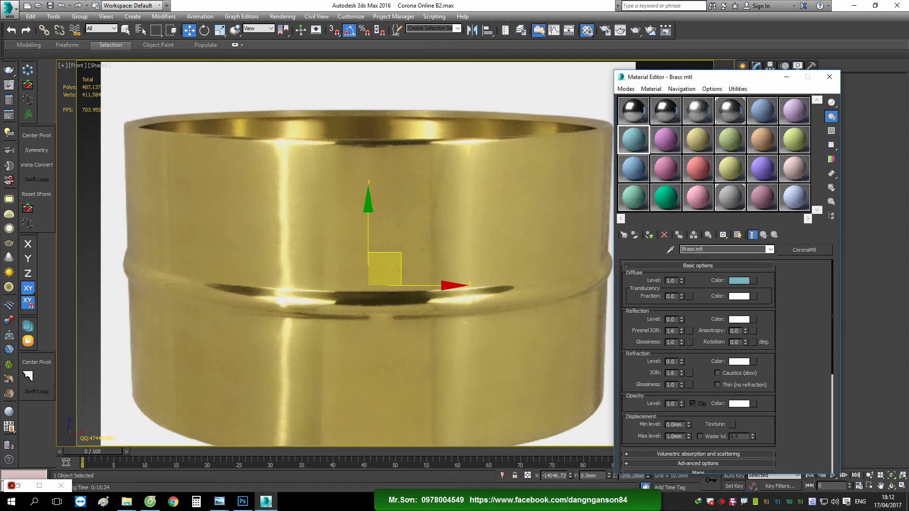
{"action": "left_click", "coordinate": [741, 281]}
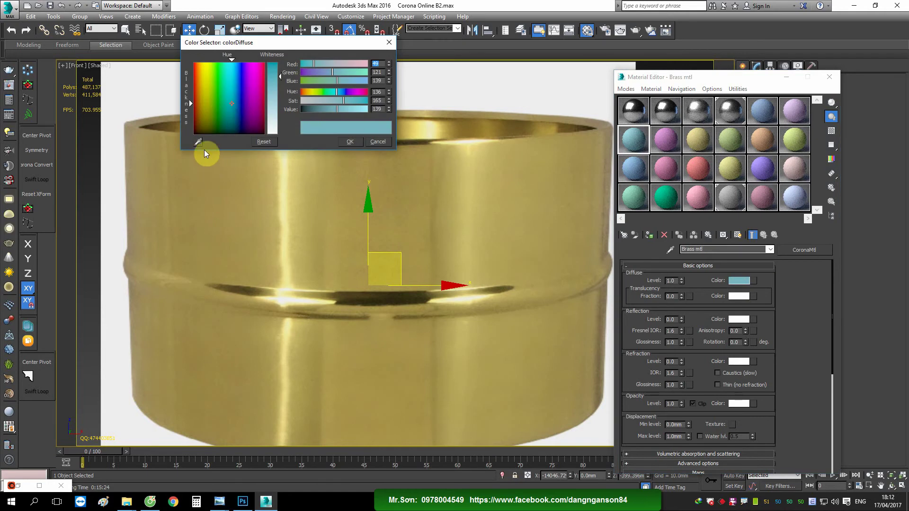
Step: Set the diffuse to a near-black colour sampled from the brass image
{"action": "left_click", "coordinate": [198, 142]}
{"action": "left_click", "coordinate": [345, 199]}
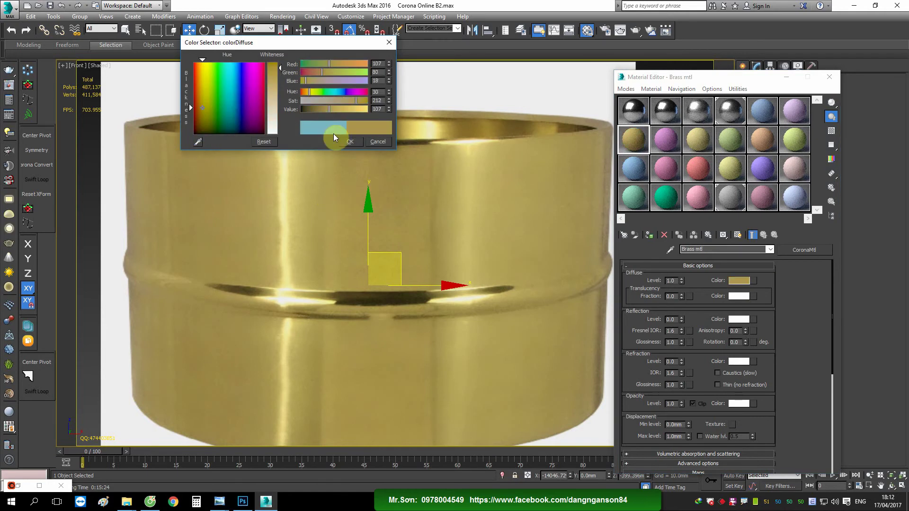
{"action": "left_click_drag", "start_coordinate": [328, 111], "coordinate": [303, 110]}
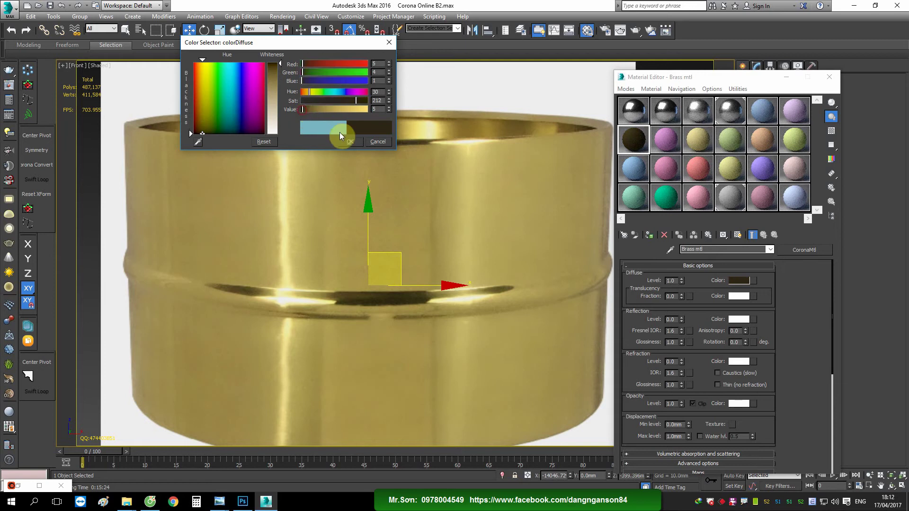
{"action": "left_click", "coordinate": [350, 142]}
Step: Set reflection level to 1.0 with a brass colour sampled from the image
{"action": "left_click_drag", "start_coordinate": [682, 321], "coordinate": [681, 312]}
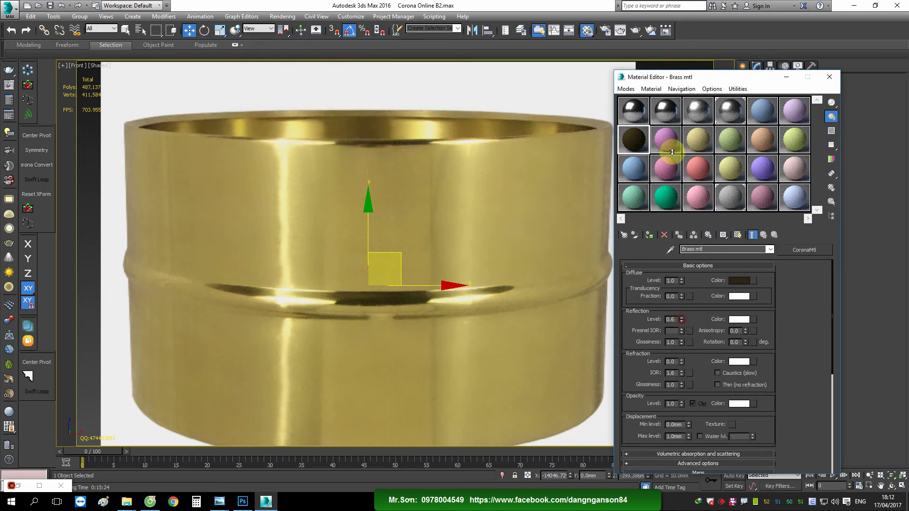
{"action": "left_click", "coordinate": [742, 322]}
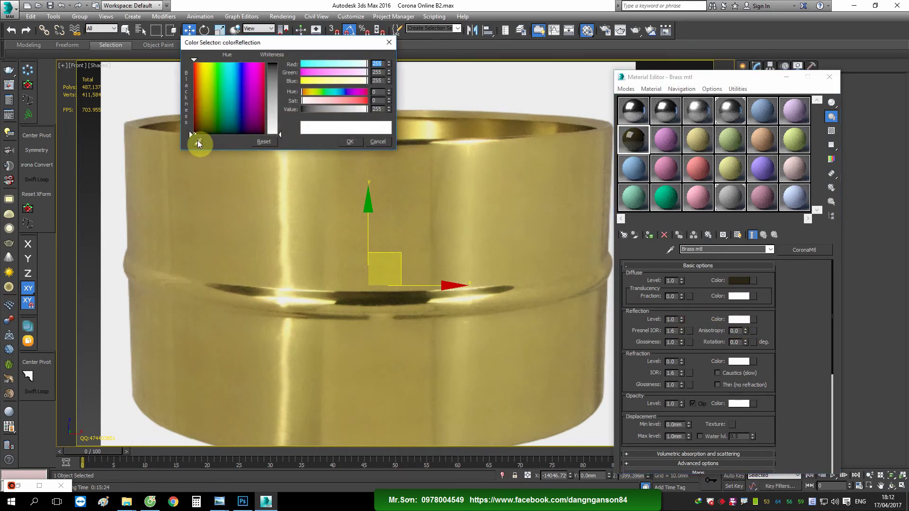
{"action": "left_click", "coordinate": [340, 206]}
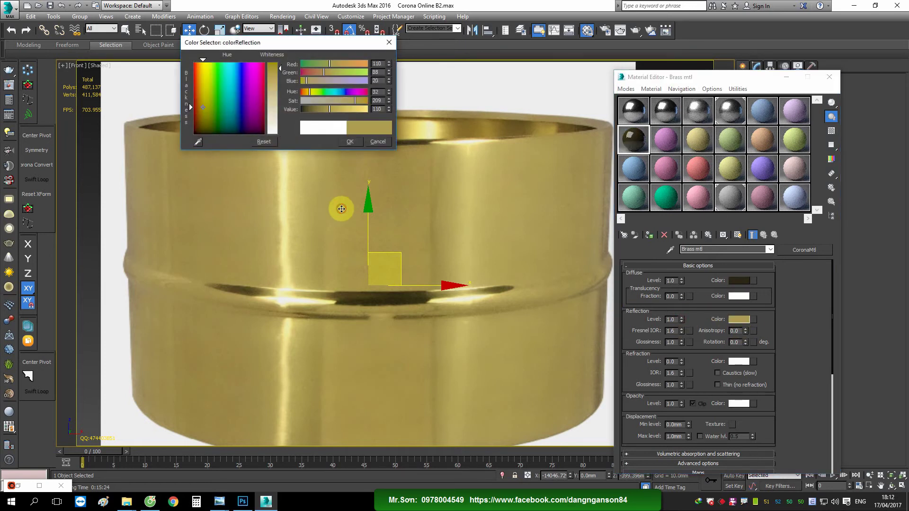
{"action": "left_click", "coordinate": [350, 141]}
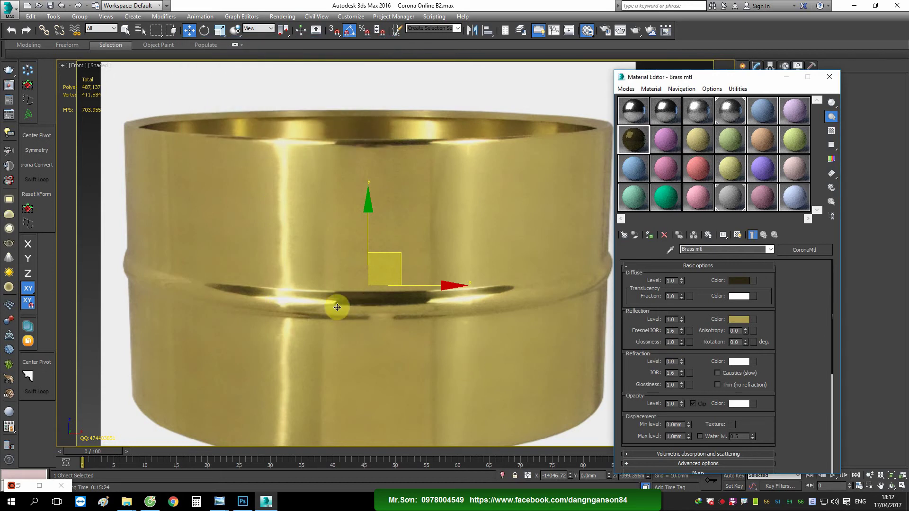
{"action": "middle_click_drag", "start_coordinate": [326, 313], "coordinate": [348, 298]}
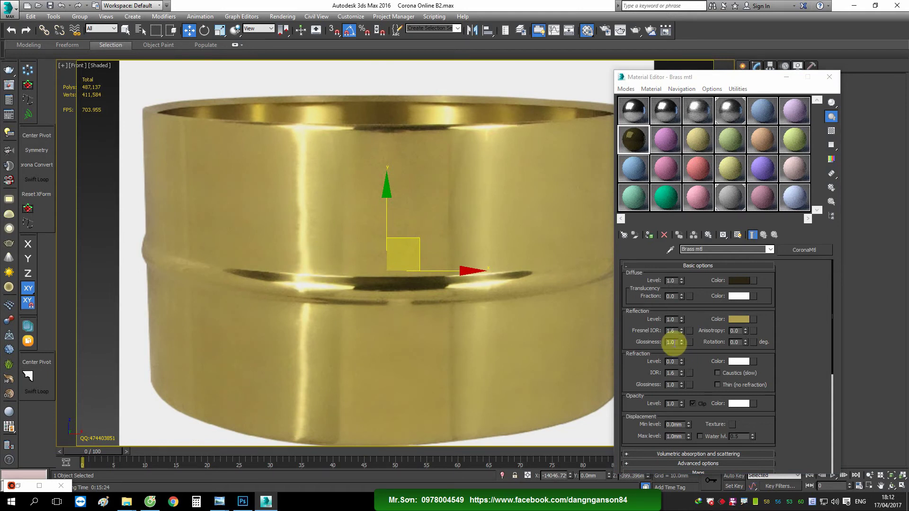
{"action": "type", "text": "0.8"}
Step: Set reflection glossiness to 0.9 and Fresnel IOR to 30
{"action": "double_click", "coordinate": [673, 343]}
{"action": "type", "text": "0."}
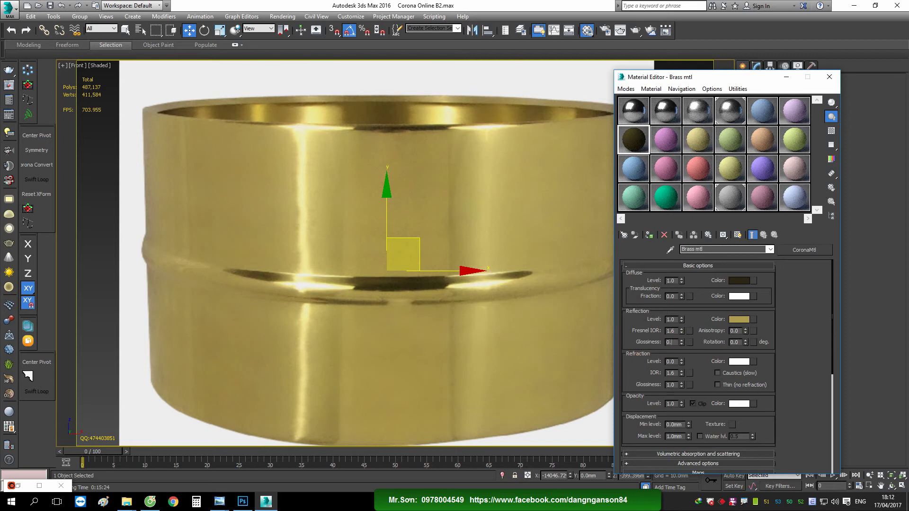
{"action": "type", "text": "9"}
{"action": "key", "text": "Return"}
{"action": "double_click", "coordinate": [670, 331]}
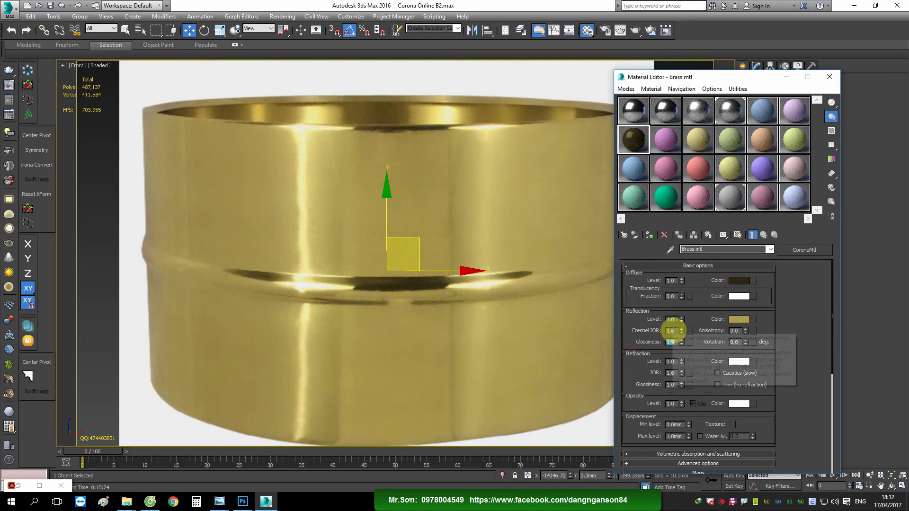
{"action": "type", "text": "30"}
{"action": "key", "text": "Return"}
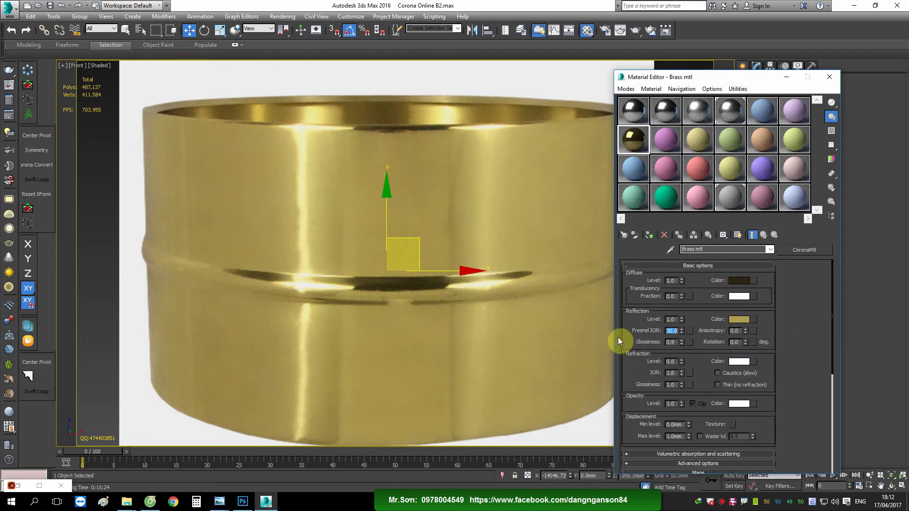
{"action": "scroll", "coordinate": [385, 252], "scroll_direction": "down", "scroll_amount": 5}
{"action": "scroll", "coordinate": [385, 252], "scroll_direction": "up", "scroll_amount": 3}
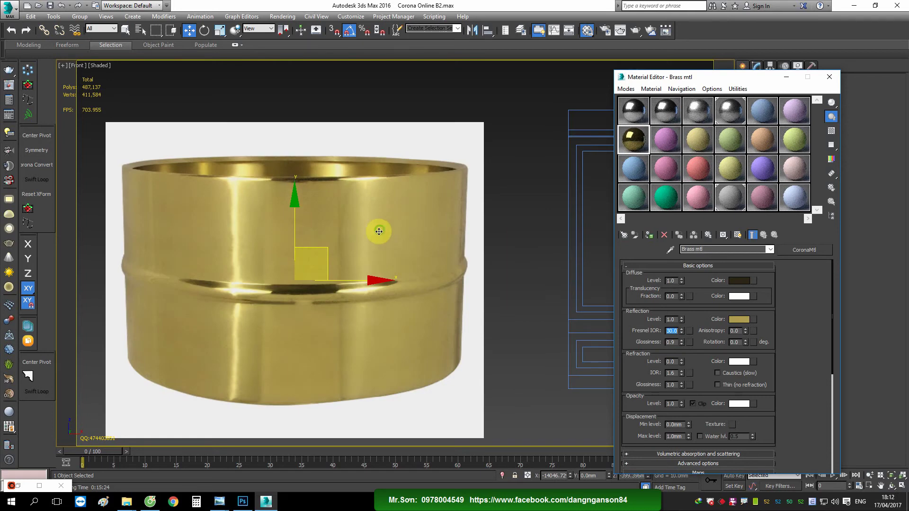
Step: From the camera view, assign Brass mtl to the vase and tray and render with Shift+Q
{"action": "key", "text": "c"}
{"action": "double_click", "coordinate": [431, 189]}
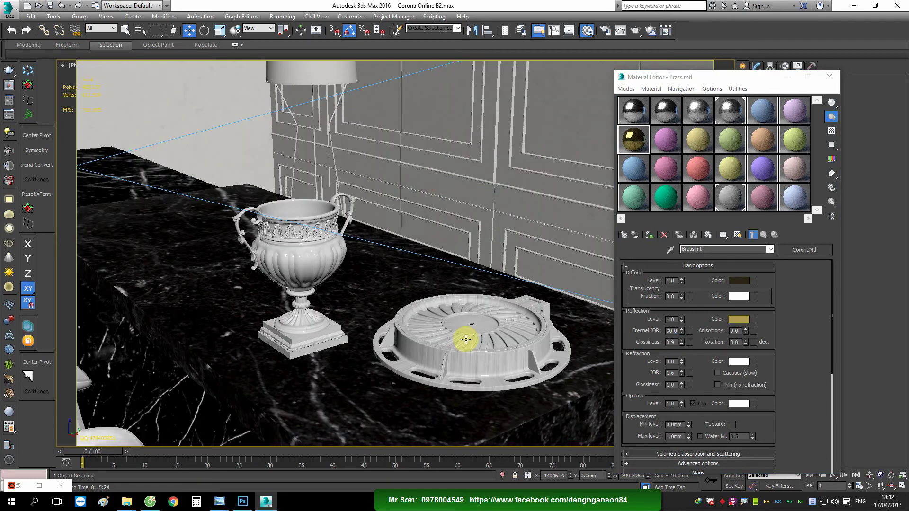
{"action": "left_click", "coordinate": [467, 313]}
{"action": "left_click", "coordinate": [649, 234]}
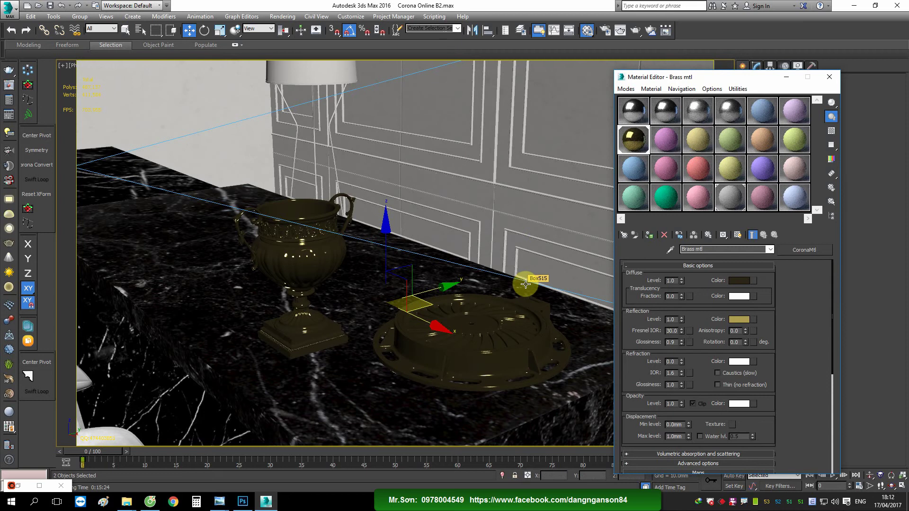
{"action": "key", "text": "shift+q"}
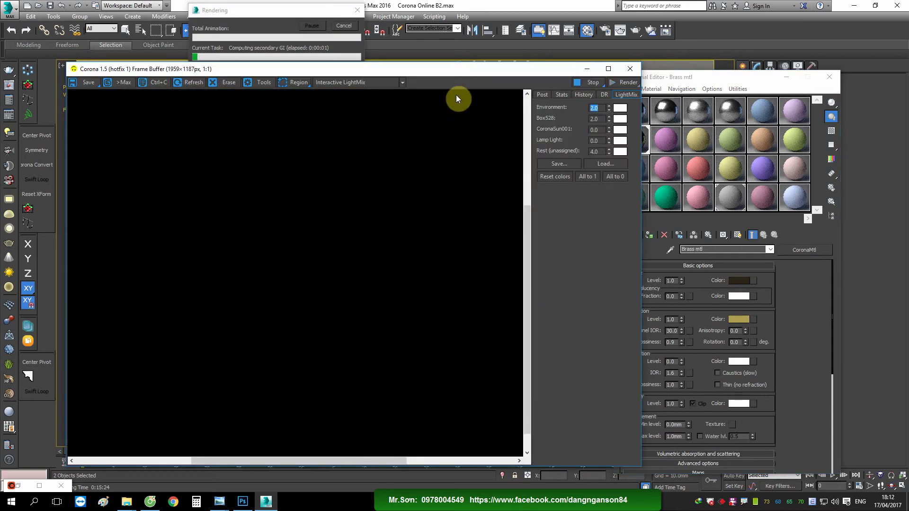
Step: Let the brass vase and tray render reach pass 9 while panning the image
{"action": "left_click_drag", "start_coordinate": [448, 71], "coordinate": [451, 65]}
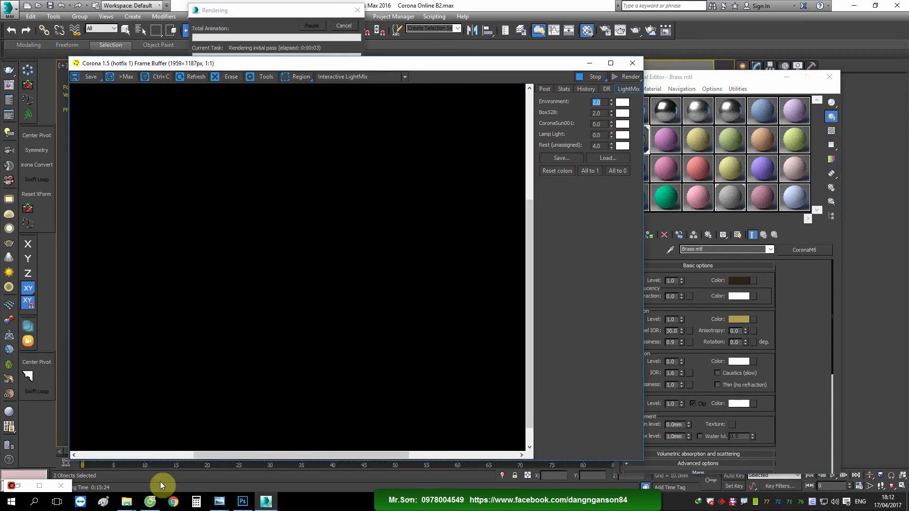
{"action": "left_click", "coordinate": [710, 504]}
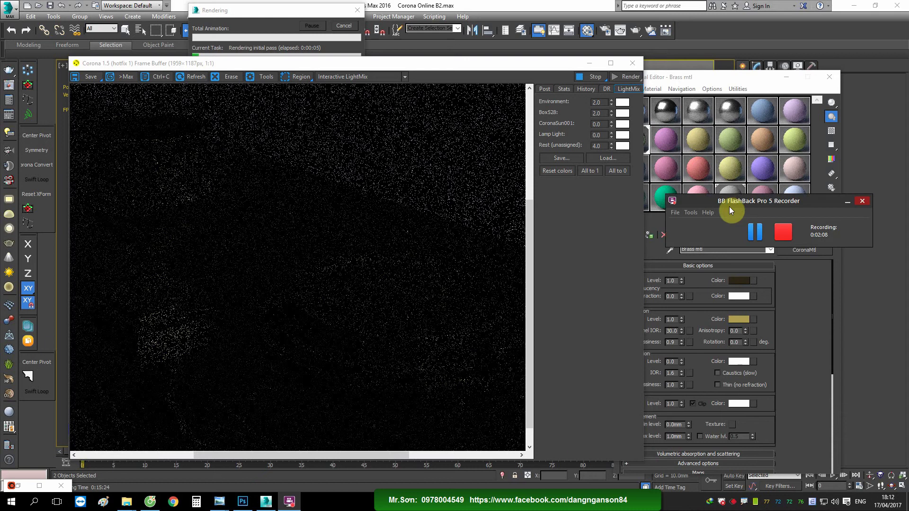
{"action": "left_click_drag", "start_coordinate": [722, 208], "coordinate": [697, 203]}
{"action": "left_click", "coordinate": [731, 224]}
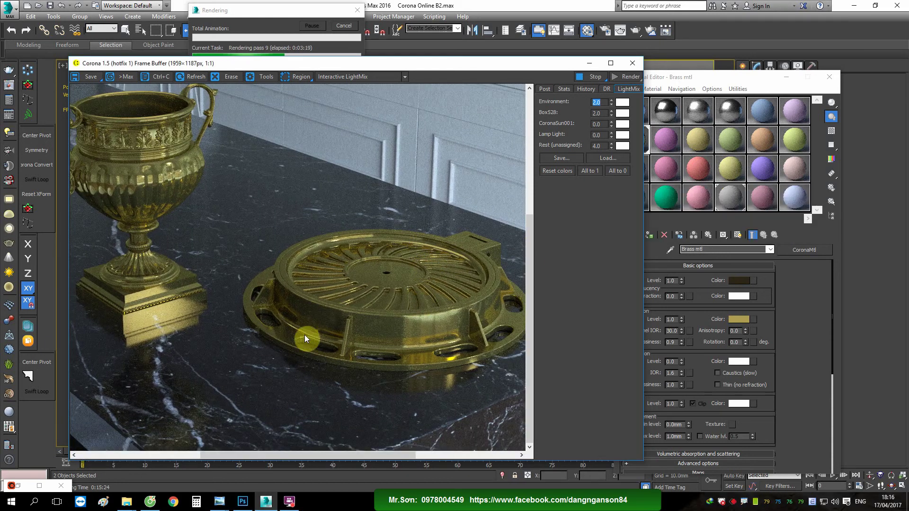
{"action": "left_click_drag", "start_coordinate": [334, 313], "coordinate": [379, 336]}
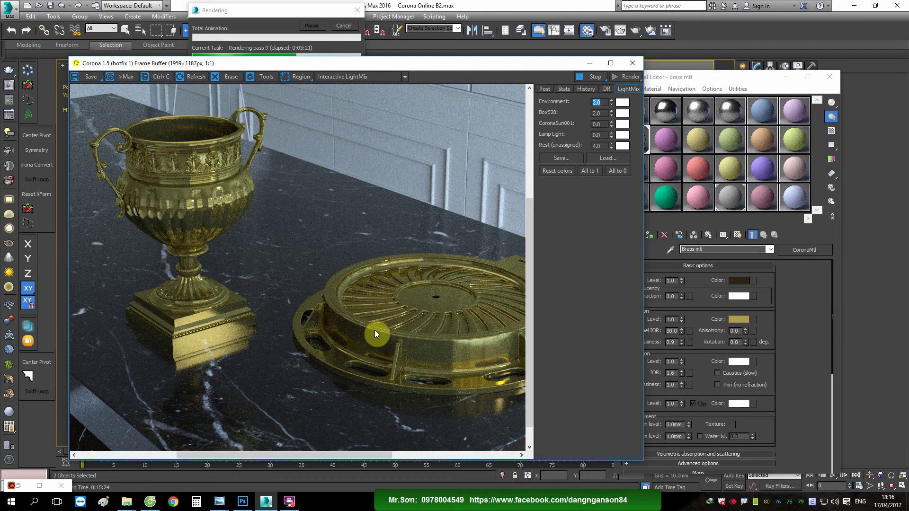
{"action": "mouse_move", "coordinate": [219, 501]}
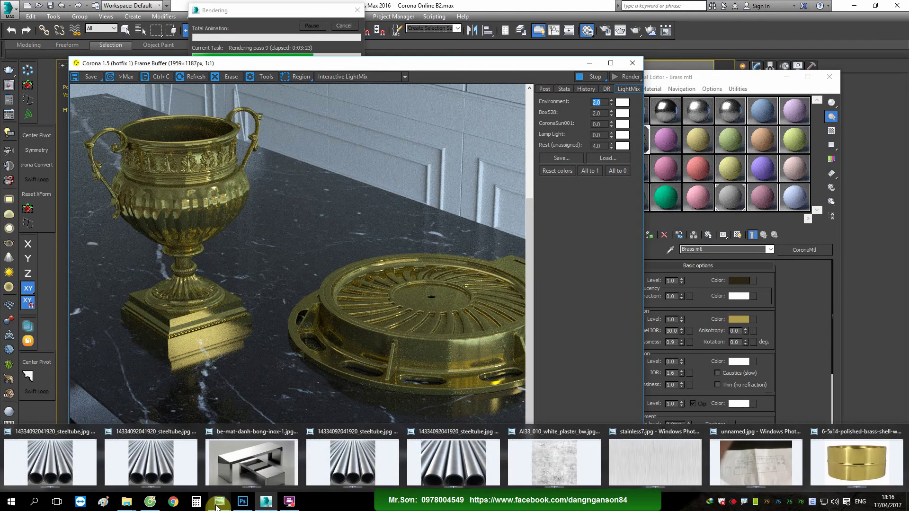
Step: Place the polished brass shell photo in a smaller window beside the render, then return to 3ds Max
{"action": "left_click", "coordinate": [876, 463]}
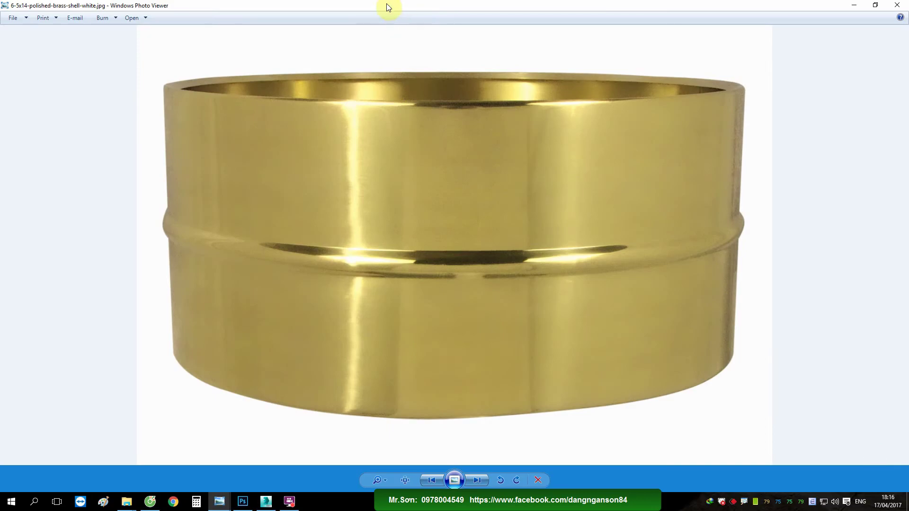
{"action": "left_click_drag", "start_coordinate": [387, 4], "coordinate": [653, 76]}
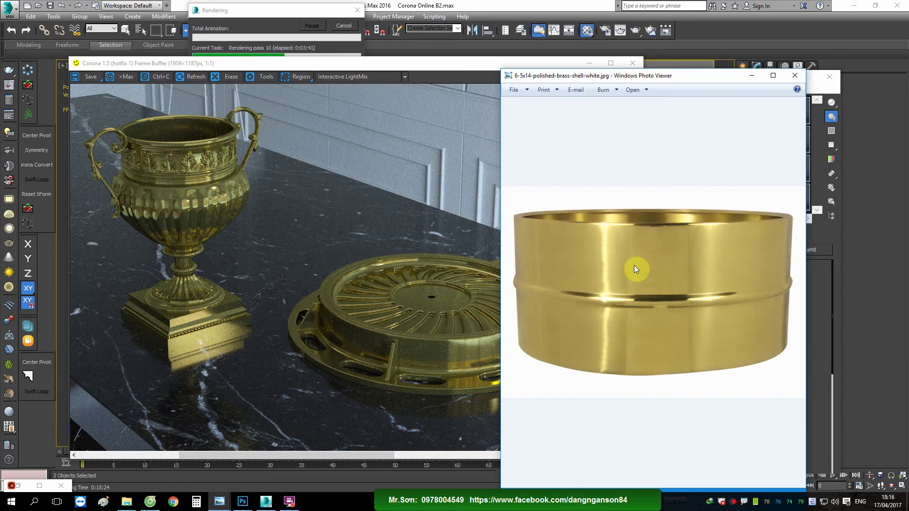
{"action": "left_click", "coordinate": [439, 70]}
Step: Shift the reflection colour hue toward yellow and brighten it for a gold tone
{"action": "left_click_drag", "start_coordinate": [371, 71], "coordinate": [257, 75]}
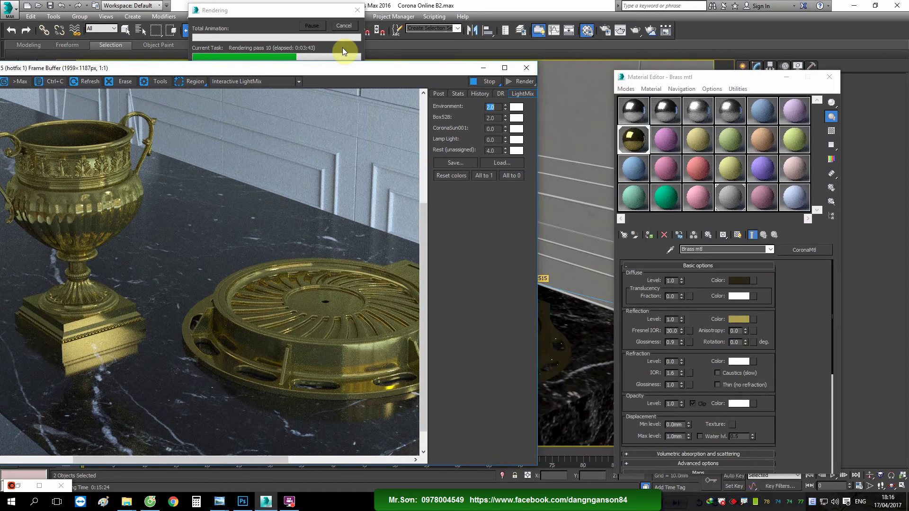
{"action": "left_click", "coordinate": [348, 38]}
{"action": "left_click", "coordinate": [569, 248]}
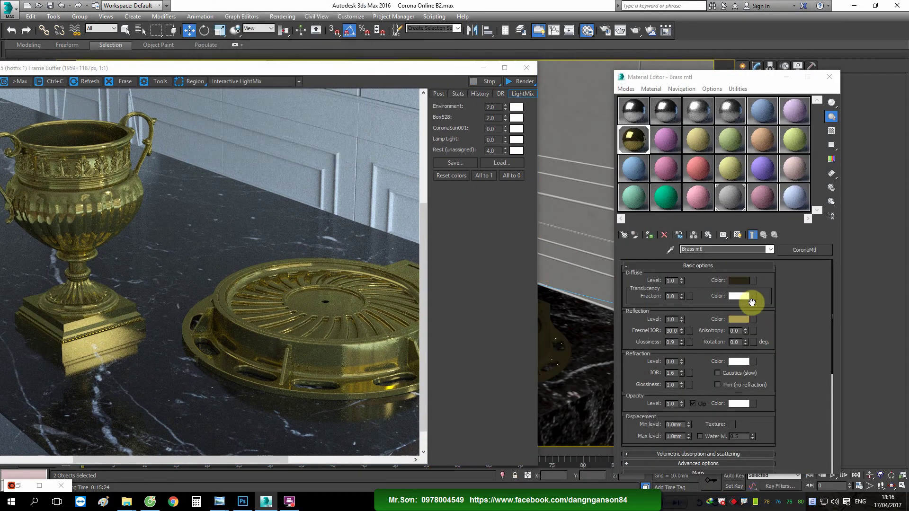
{"action": "left_click", "coordinate": [741, 322]}
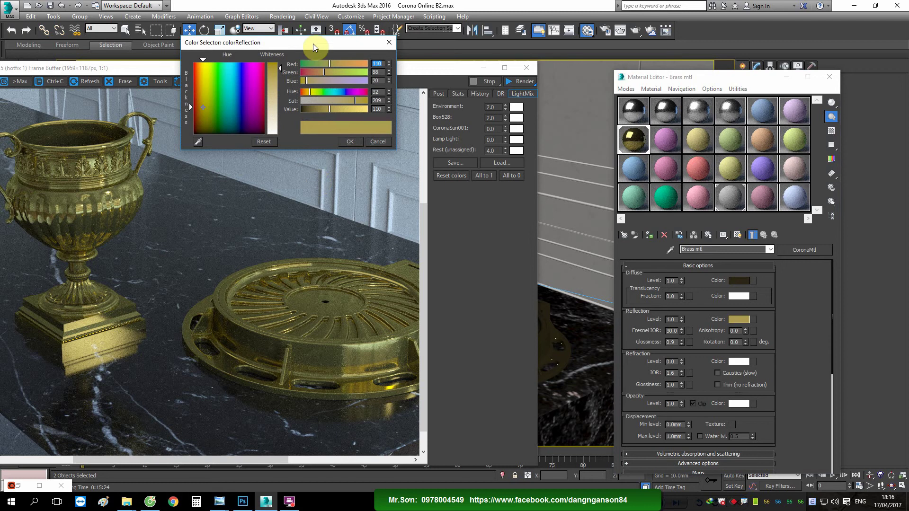
{"action": "left_click_drag", "start_coordinate": [313, 43], "coordinate": [457, 129]}
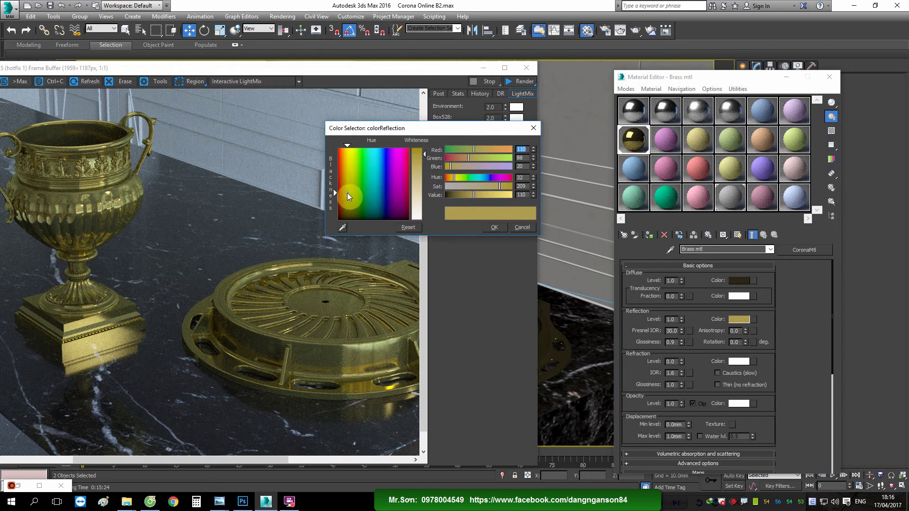
{"action": "left_click", "coordinate": [534, 177]}
{"action": "left_click", "coordinate": [534, 176]}
{"action": "left_click", "coordinate": [534, 175]}
{"action": "left_click", "coordinate": [534, 175]}
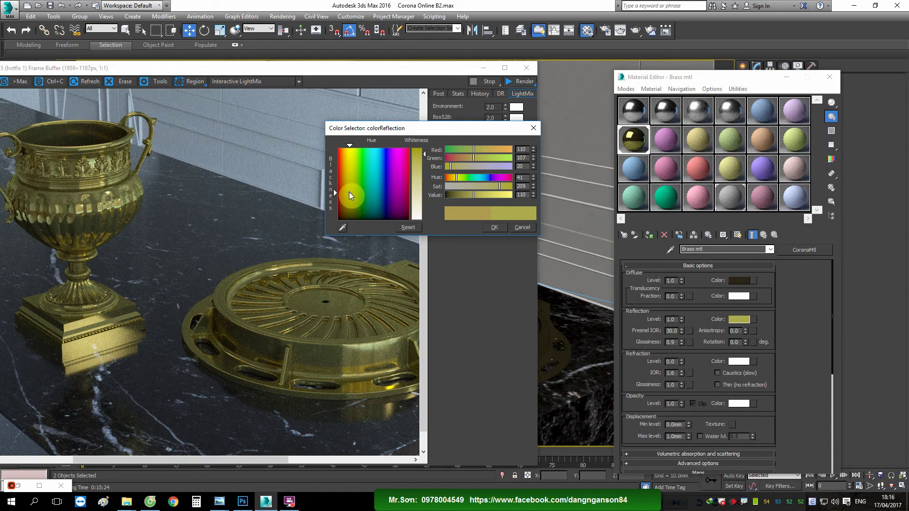
{"action": "left_click_drag", "start_coordinate": [350, 191], "coordinate": [350, 189]}
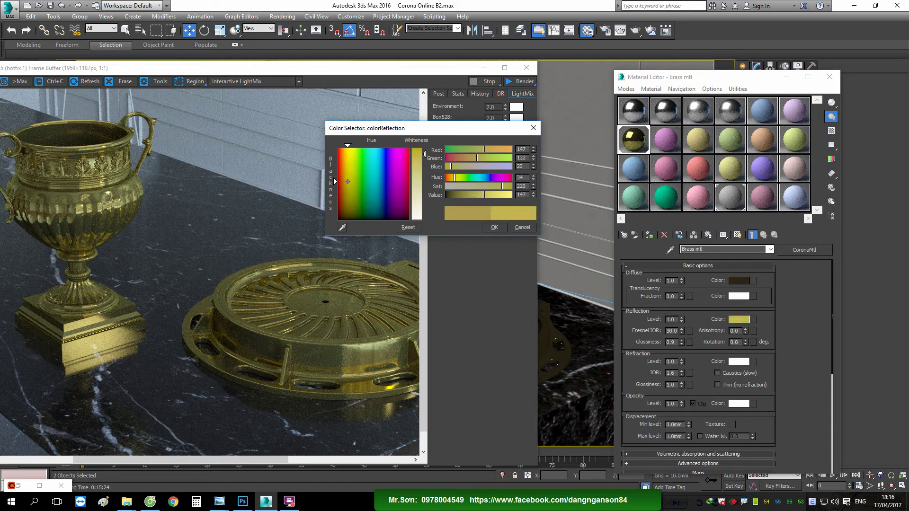
{"action": "left_click", "coordinate": [494, 227]}
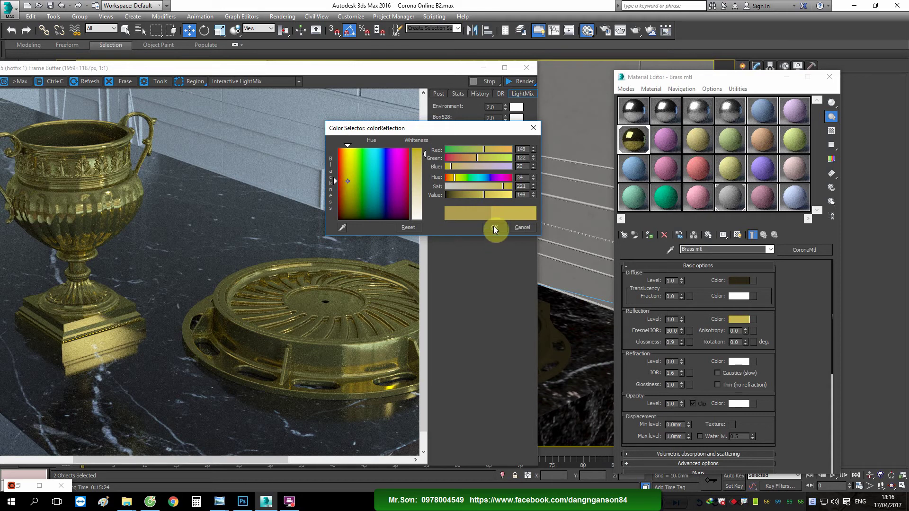
Step: Copy the gold reflection colour into the diffuse and darken it to near-black (value 7)
{"action": "right_click", "coordinate": [740, 320]}
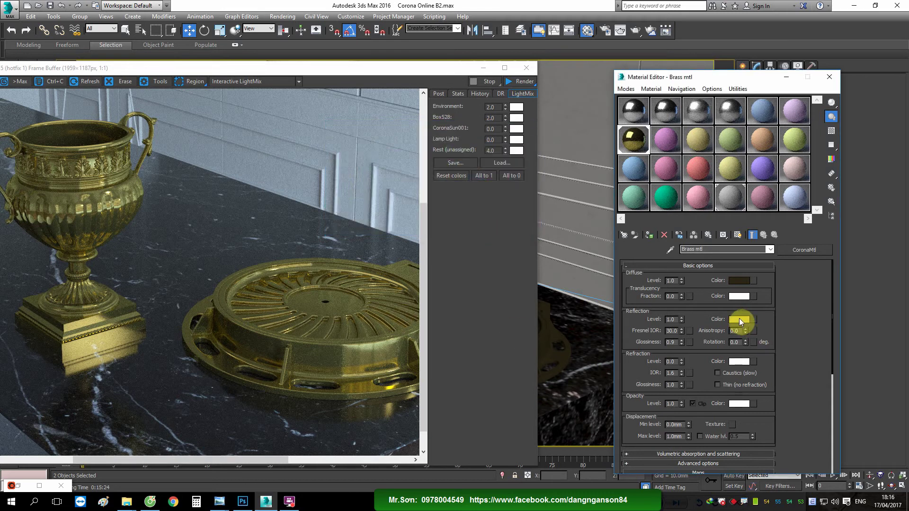
{"action": "left_click", "coordinate": [772, 326]}
{"action": "right_click", "coordinate": [740, 282]}
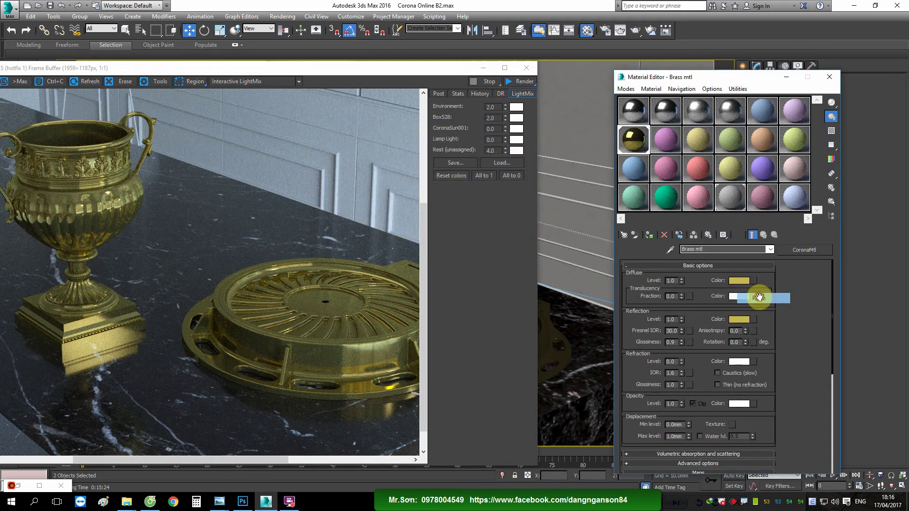
{"action": "left_click", "coordinate": [762, 297]}
{"action": "left_click", "coordinate": [739, 281]}
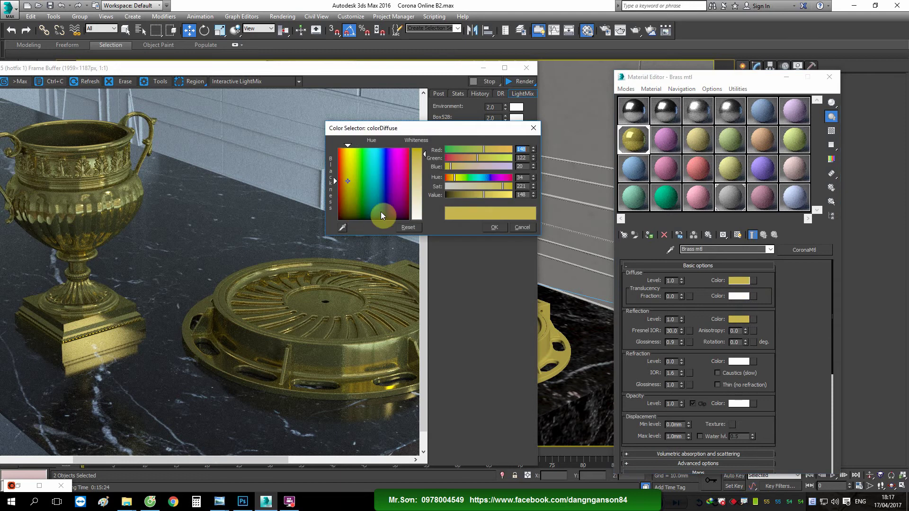
{"action": "left_click_drag", "start_coordinate": [482, 195], "coordinate": [447, 196]}
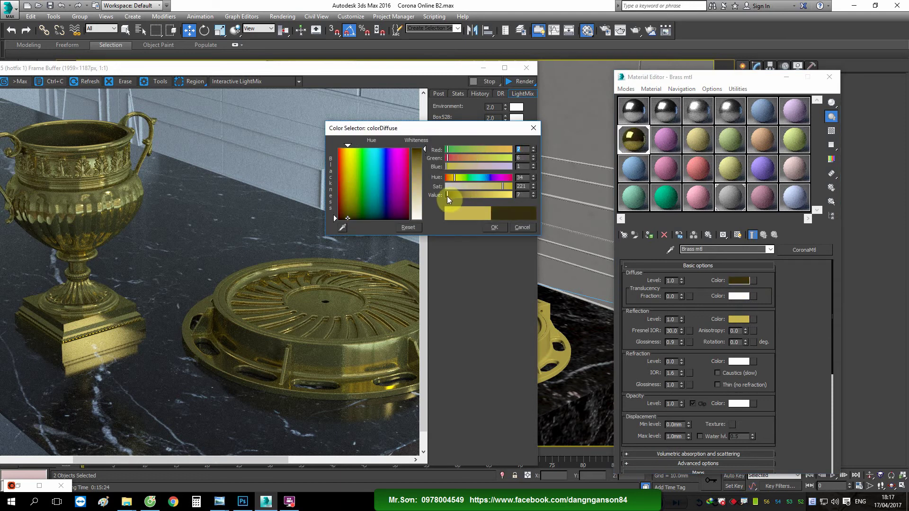
{"action": "left_click", "coordinate": [494, 227]}
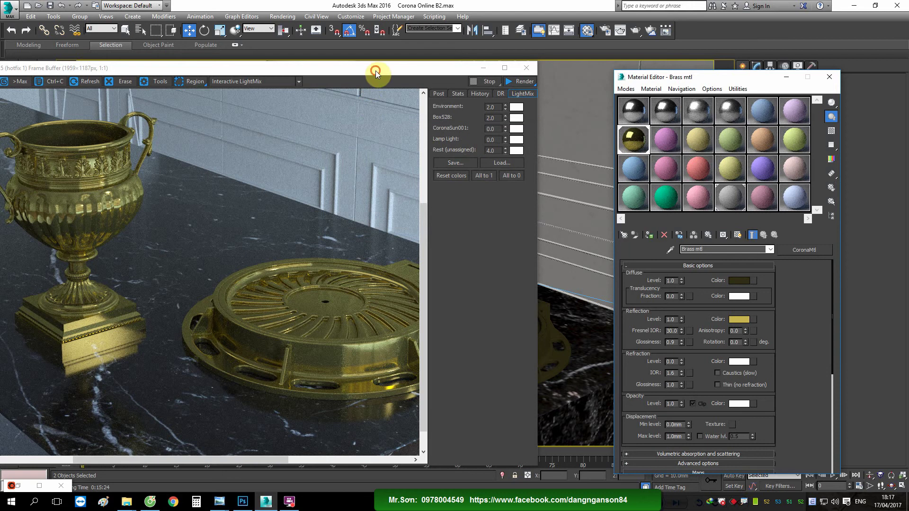
{"action": "left_click_drag", "start_coordinate": [376, 69], "coordinate": [447, 47]}
Step: Re-render the brass vase and tray and reopen the polished brass photo for comparison
{"action": "left_click", "coordinate": [595, 60]}
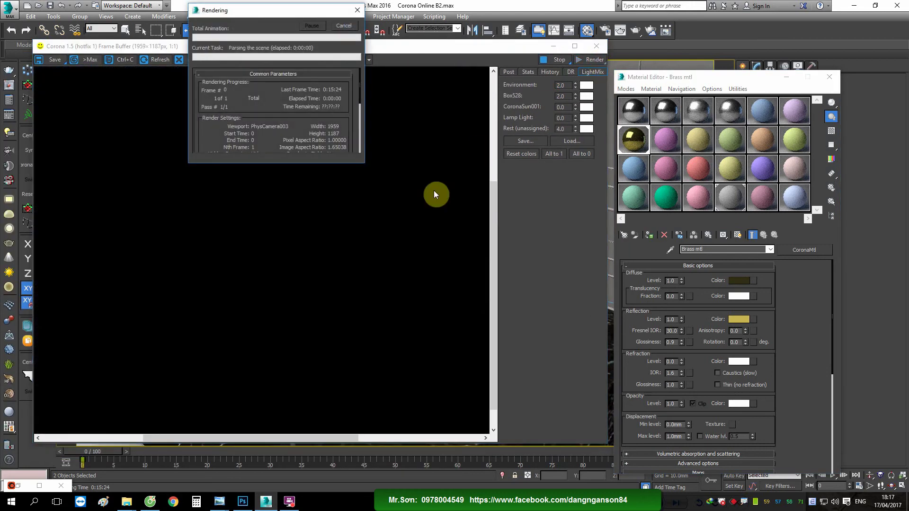
{"action": "left_click", "coordinate": [290, 501]}
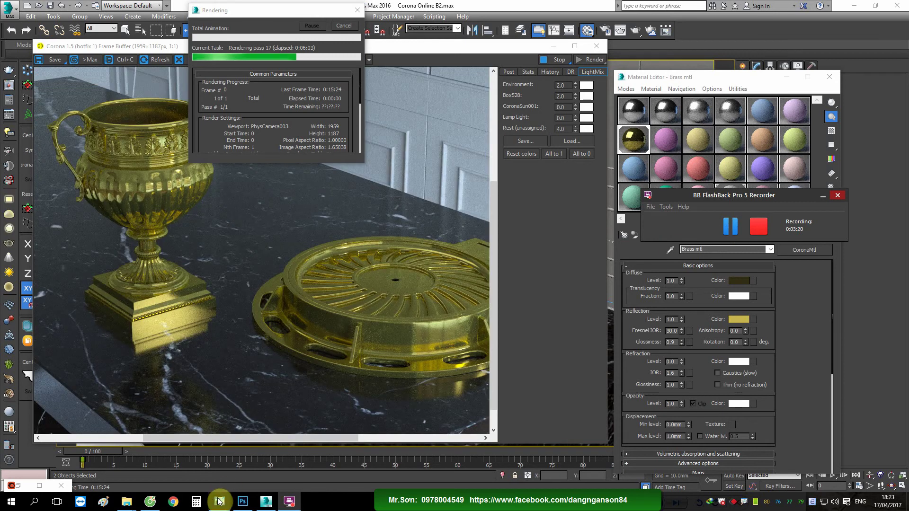
{"action": "mouse_move", "coordinate": [220, 502]}
{"action": "left_click", "coordinate": [852, 459]}
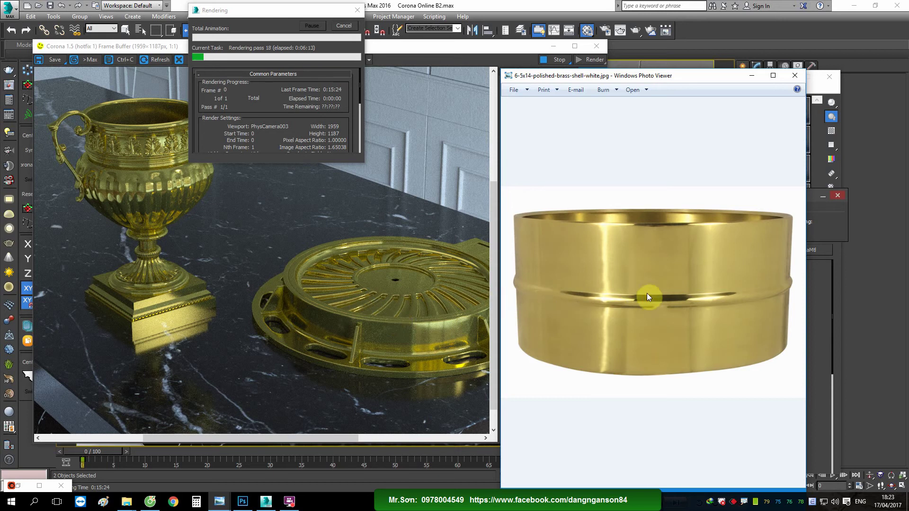
{"action": "scroll", "coordinate": [638, 264], "scroll_direction": "up", "scroll_amount": 1}
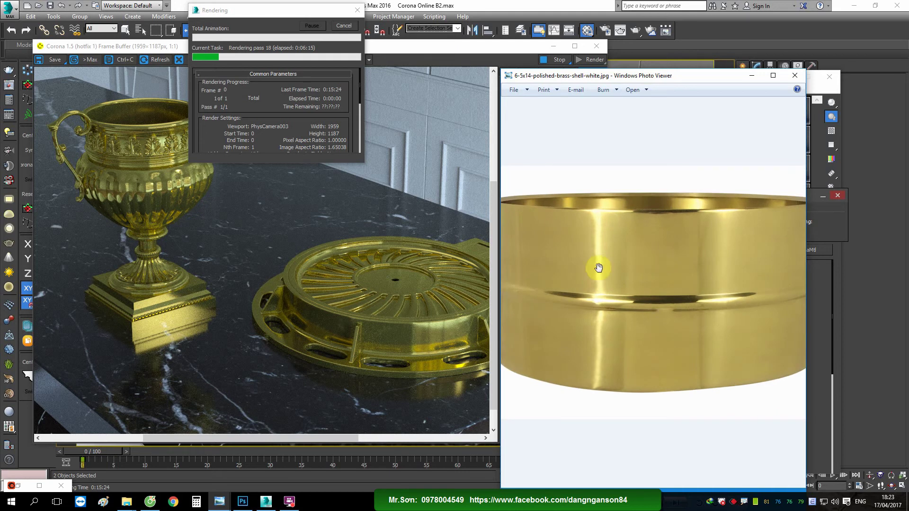
Step: Brighten the Brass mtl reflection colour and warm its hue to about 29 (RGB 182,121,20)
{"action": "left_click", "coordinate": [403, 253]}
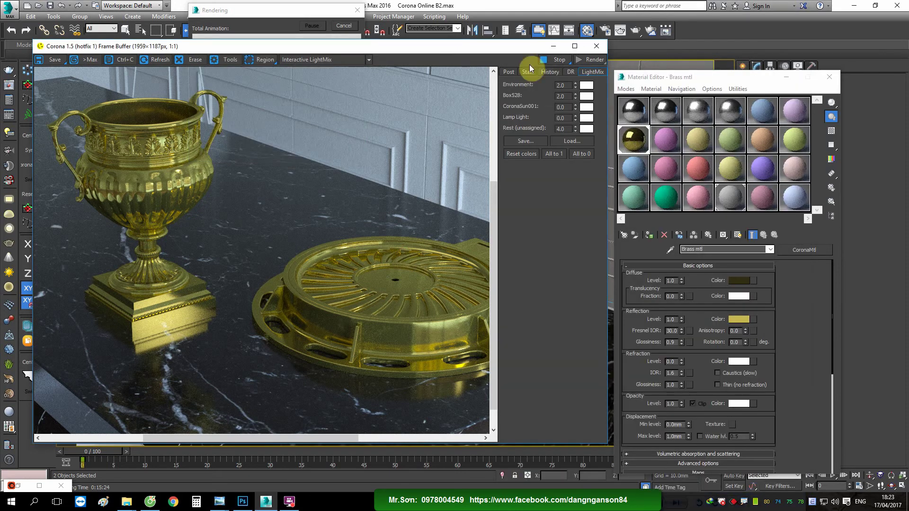
{"action": "left_click_drag", "start_coordinate": [500, 51], "coordinate": [349, 98]}
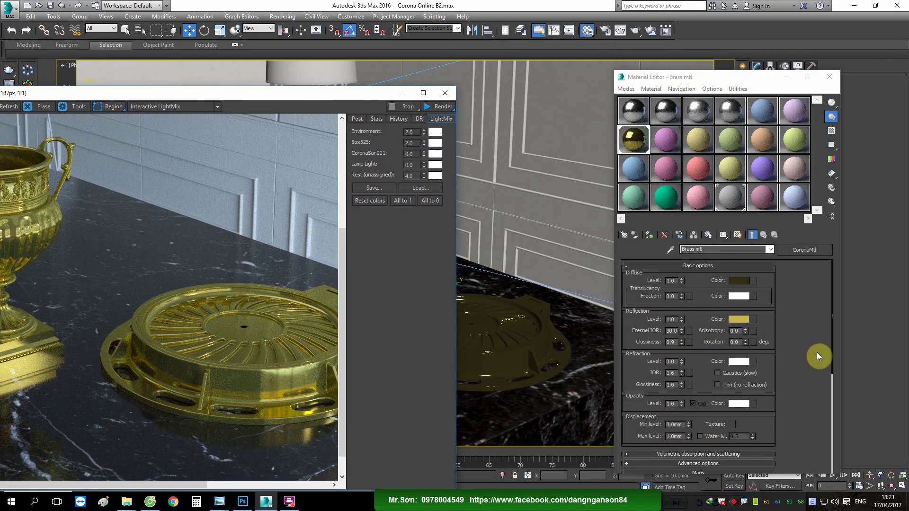
{"action": "left_click", "coordinate": [738, 320]}
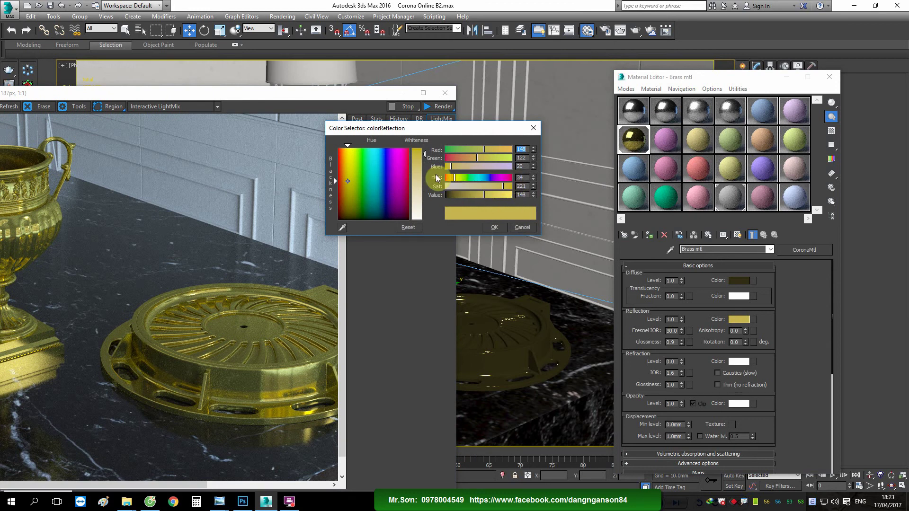
{"action": "left_click_drag", "start_coordinate": [348, 182], "coordinate": [350, 171]}
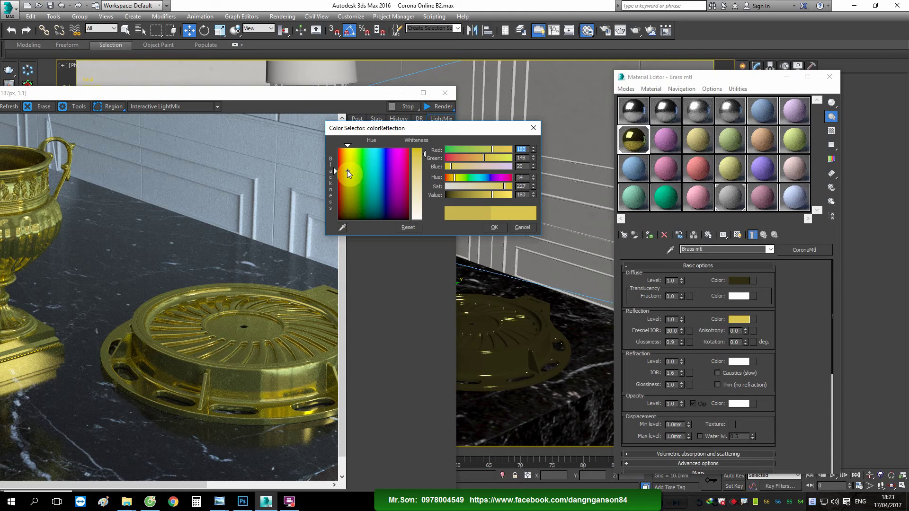
{"action": "left_click_drag", "start_coordinate": [348, 170], "coordinate": [347, 170]}
{"action": "left_click", "coordinate": [347, 171]}
{"action": "left_click", "coordinate": [495, 228]}
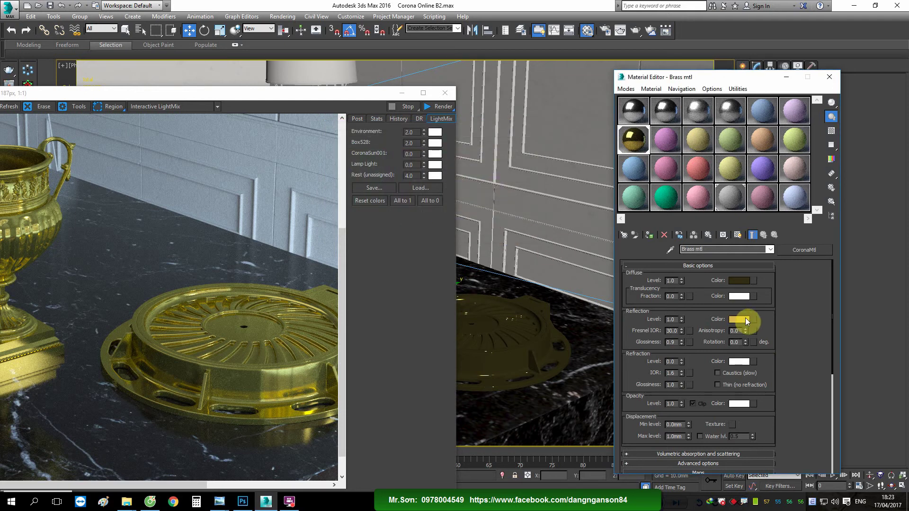
Step: Copy the reflection colour into Diffuse and darken its Value to about 5, near-black gold
{"action": "right_click", "coordinate": [745, 318]}
{"action": "left_click", "coordinate": [766, 325]}
{"action": "right_click", "coordinate": [741, 281]}
{"action": "left_click", "coordinate": [767, 295]}
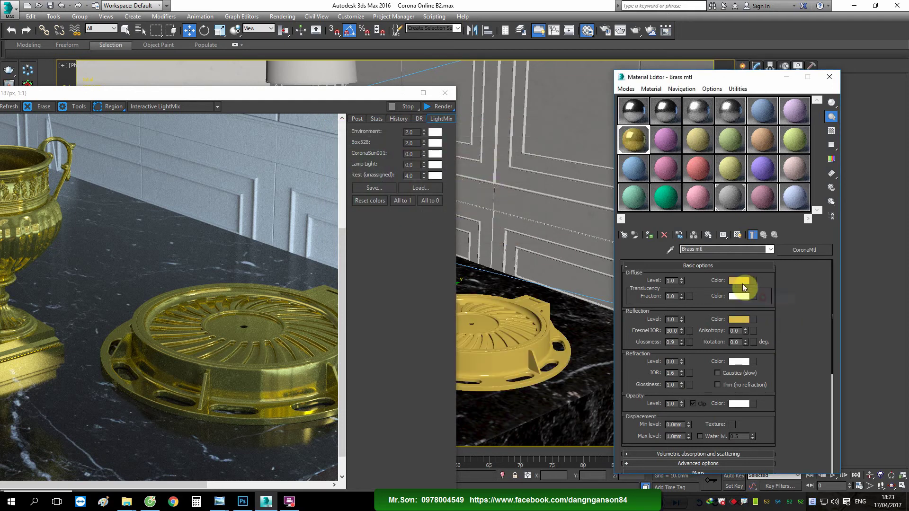
{"action": "left_click", "coordinate": [741, 281]}
{"action": "left_click_drag", "start_coordinate": [491, 194], "coordinate": [447, 199]}
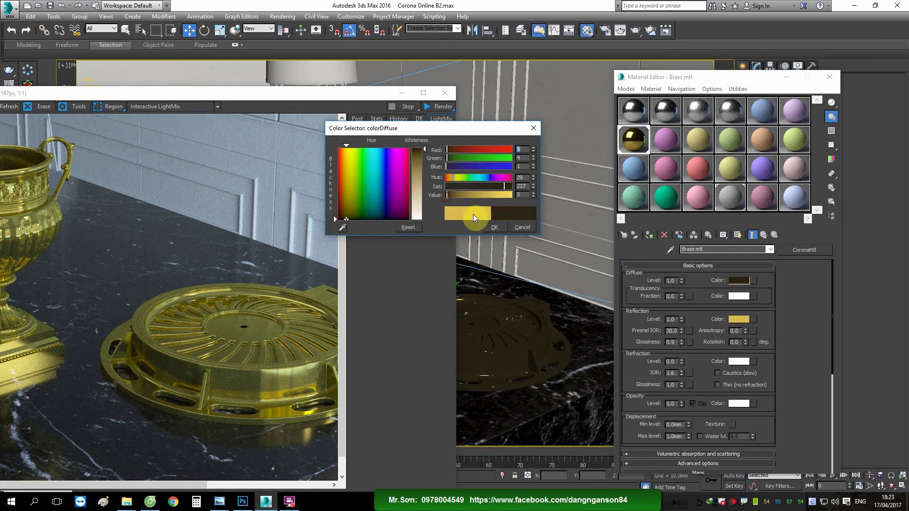
{"action": "left_click", "coordinate": [494, 227]}
{"action": "left_click_drag", "start_coordinate": [308, 96], "coordinate": [464, 62]}
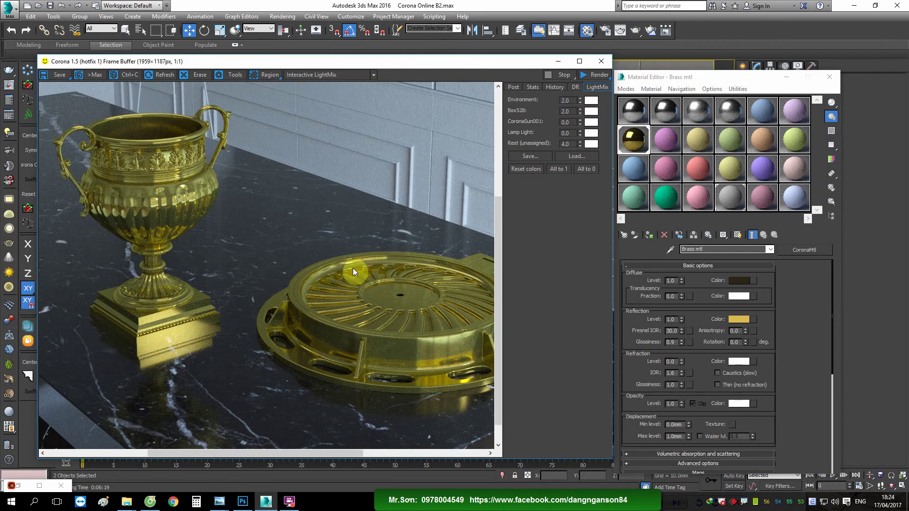
Step: Start a new Corona render of the brass vase and tray and reposition the frame buffer
{"action": "scroll", "coordinate": [353, 269], "scroll_direction": "down", "scroll_amount": 1}
{"action": "scroll", "coordinate": [340, 269], "scroll_direction": "up", "scroll_amount": 2}
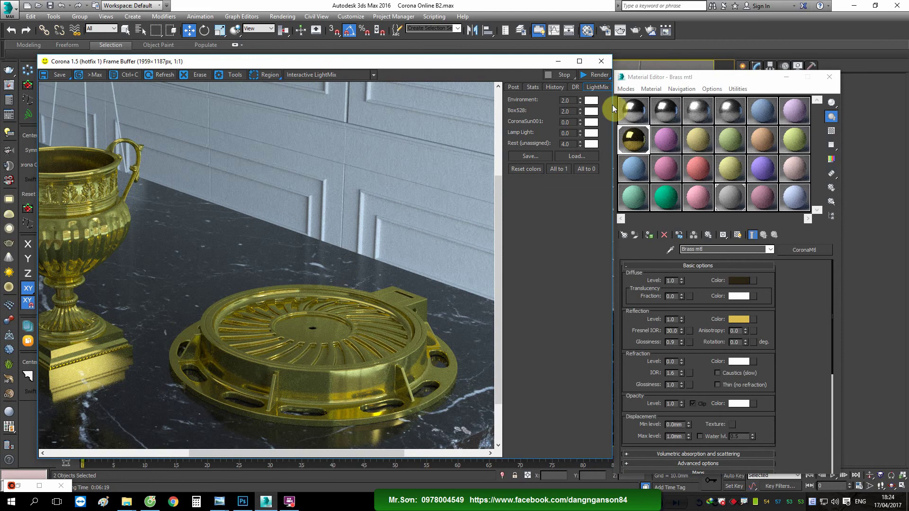
{"action": "left_click", "coordinate": [594, 74]}
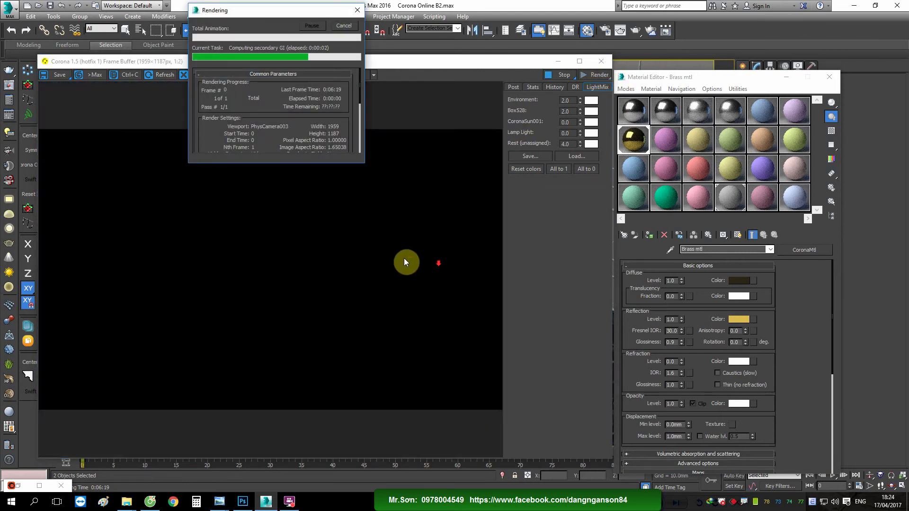
{"action": "left_click_drag", "start_coordinate": [443, 64], "coordinate": [523, 49]}
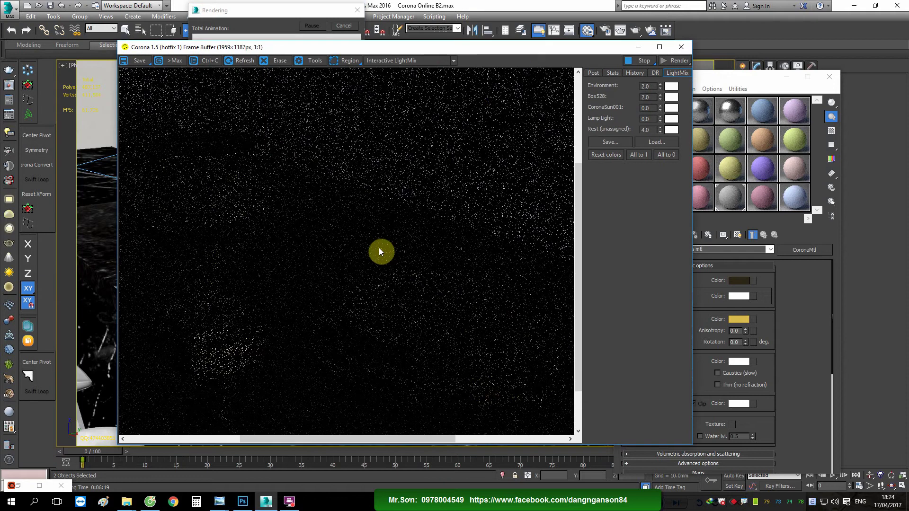
{"action": "left_click_drag", "start_coordinate": [379, 248], "coordinate": [448, 214]}
Step: Zoom the frame buffer to 1:1 and bring up the polished brass reference photo
{"action": "scroll", "coordinate": [402, 223], "scroll_direction": "down", "scroll_amount": 1}
{"action": "scroll", "coordinate": [402, 224], "scroll_direction": "up", "scroll_amount": 1}
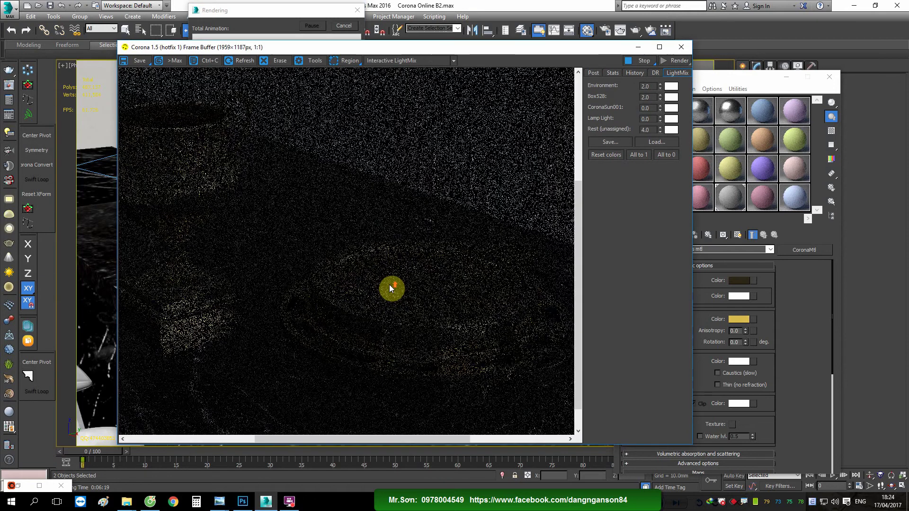
{"action": "left_click_drag", "start_coordinate": [394, 287], "coordinate": [421, 291]}
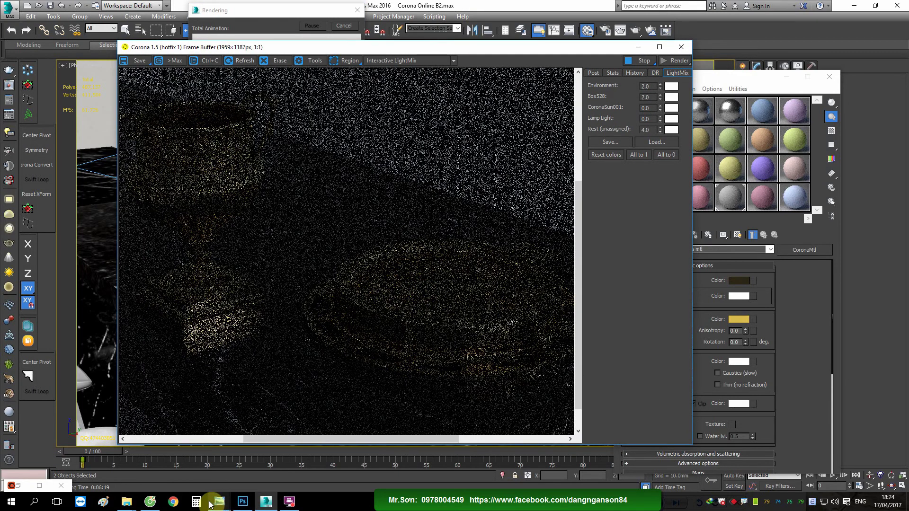
{"action": "mouse_move", "coordinate": [219, 502]}
{"action": "left_click", "coordinate": [856, 480]}
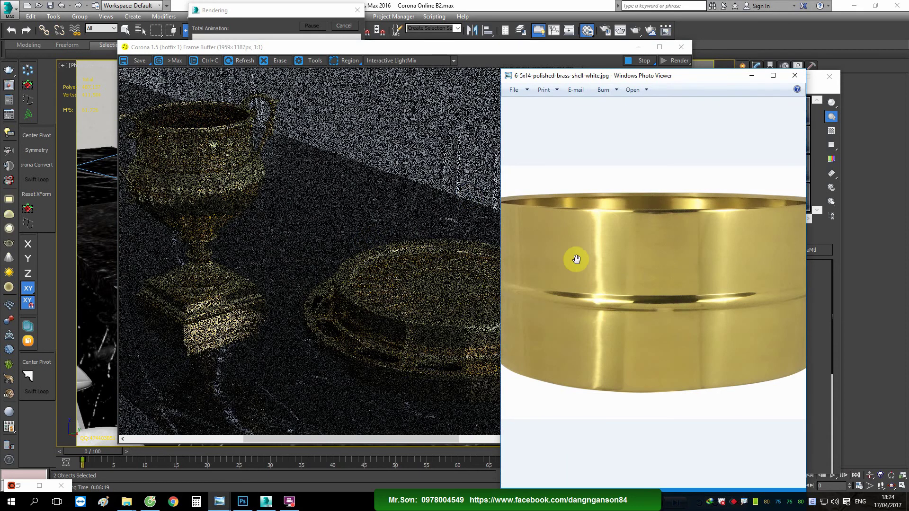
Step: Bring the refining Corona render in front of the reference photo and shift it left
{"action": "scroll", "coordinate": [205, 166], "scroll_direction": "up", "scroll_amount": 1}
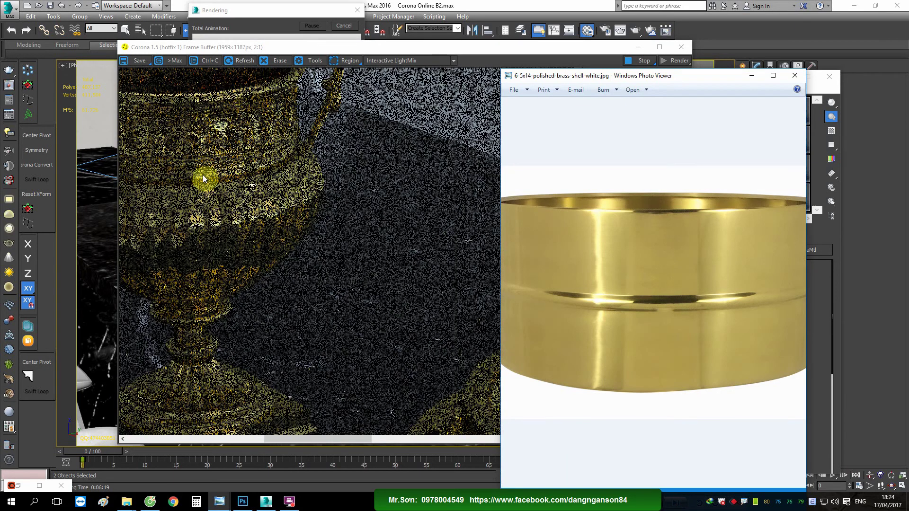
{"action": "scroll", "coordinate": [232, 142], "scroll_direction": "down", "scroll_amount": 1}
{"action": "left_click", "coordinate": [422, 321]}
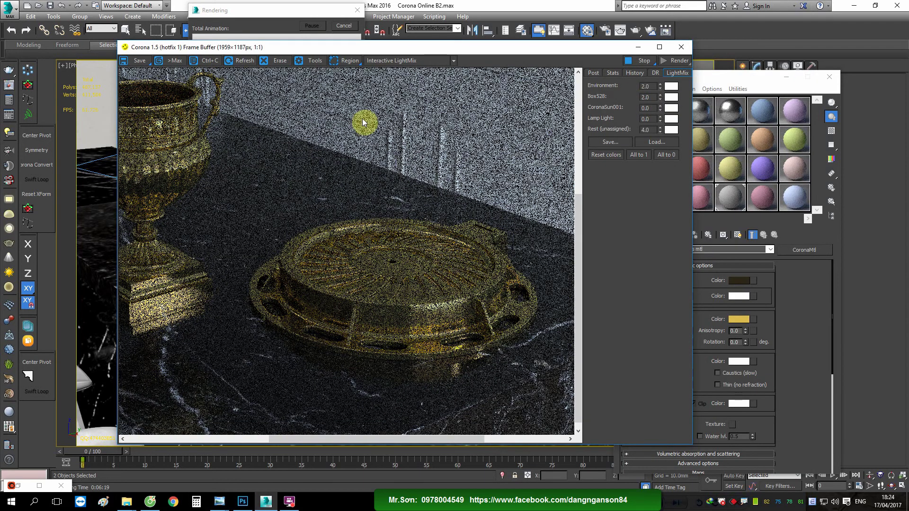
{"action": "left_click_drag", "start_coordinate": [390, 49], "coordinate": [347, 48]}
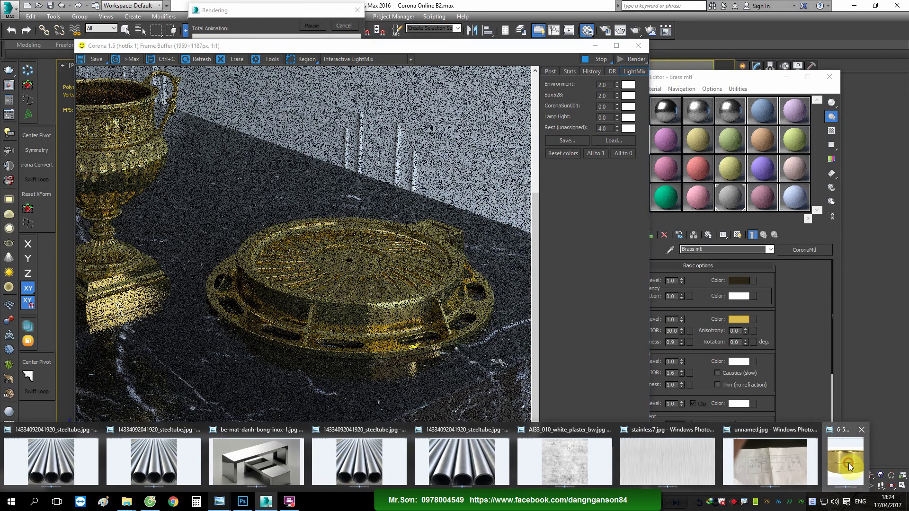
Step: Pause the screen recorder while the render refines, then bring the brass reference photo back up
{"action": "left_click", "coordinate": [846, 455]}
{"action": "left_click", "coordinate": [752, 75]}
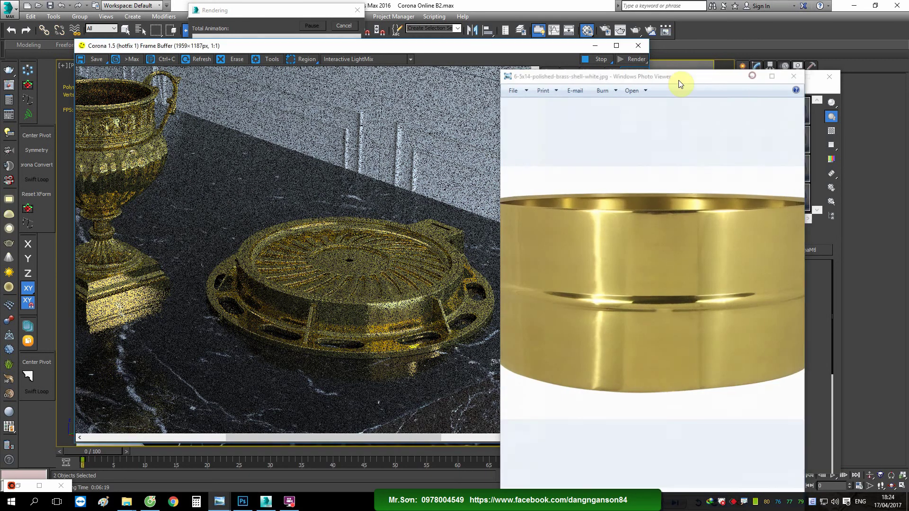
{"action": "left_click", "coordinate": [291, 504]}
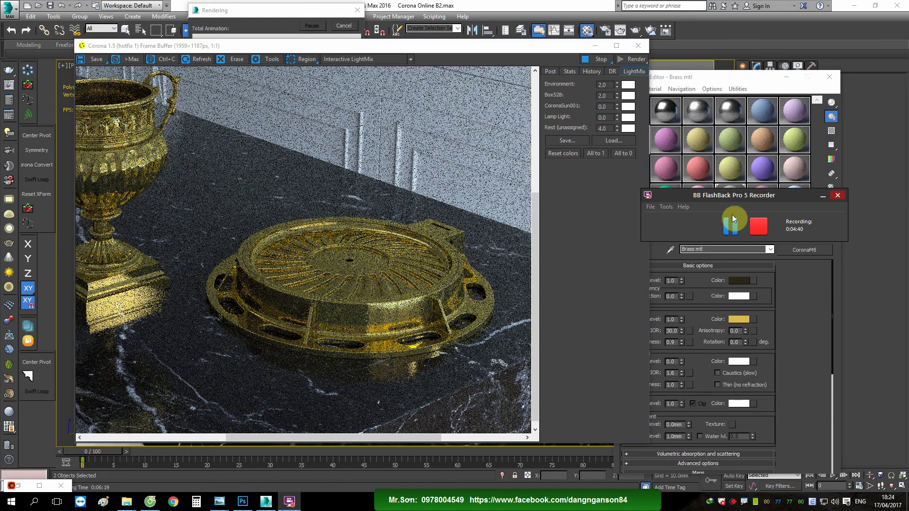
{"action": "left_click", "coordinate": [729, 229]}
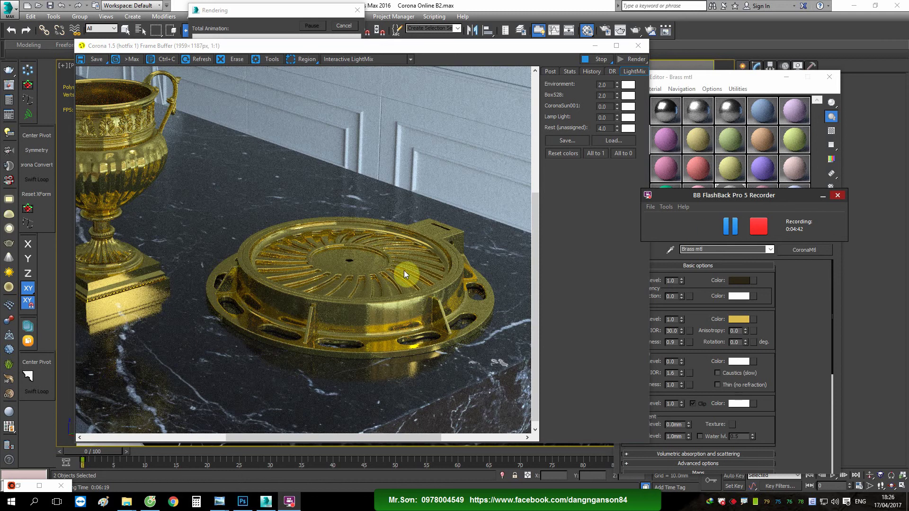
{"action": "mouse_move", "coordinate": [220, 502]}
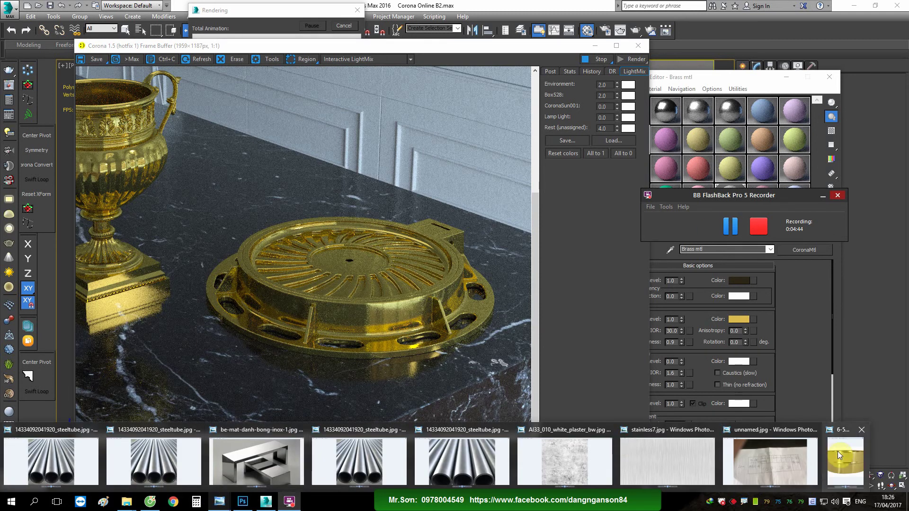
{"action": "left_click", "coordinate": [837, 453]}
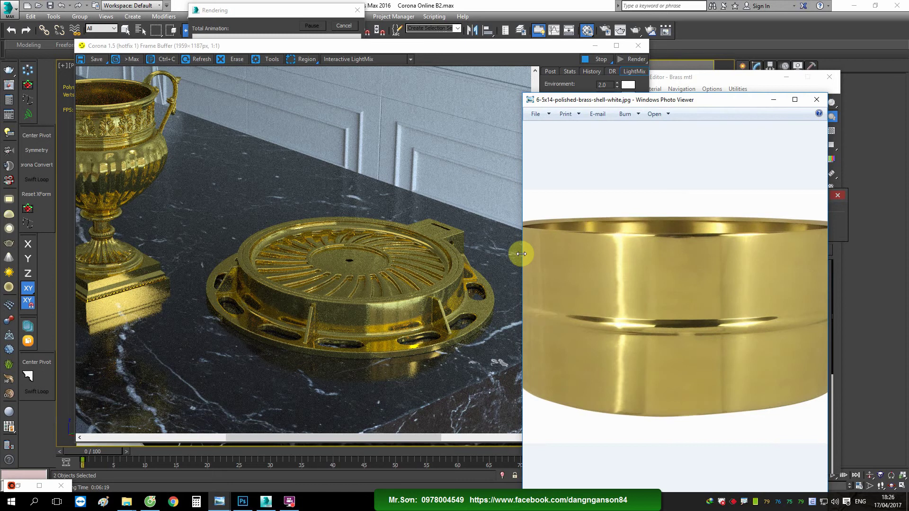
Step: Widen the Photo Viewer, then zoom and pan across the brass cup's highlights and edges
{"action": "left_click_drag", "start_coordinate": [521, 255], "coordinate": [260, 254]}
{"action": "scroll", "coordinate": [474, 286], "scroll_direction": "up", "scroll_amount": 3}
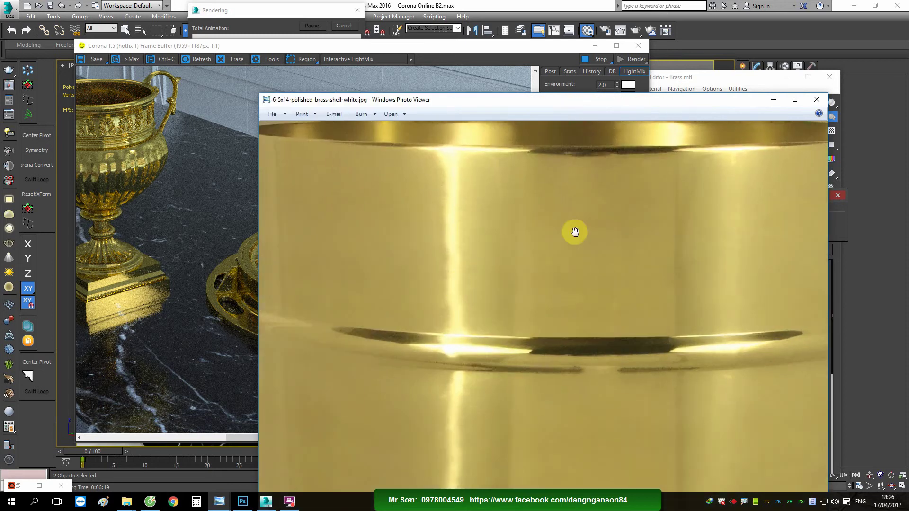
{"action": "scroll", "coordinate": [521, 276], "scroll_direction": "down", "scroll_amount": 1}
{"action": "scroll", "coordinate": [406, 290], "scroll_direction": "down", "scroll_amount": 1}
{"action": "scroll", "coordinate": [311, 278], "scroll_direction": "down", "scroll_amount": 1}
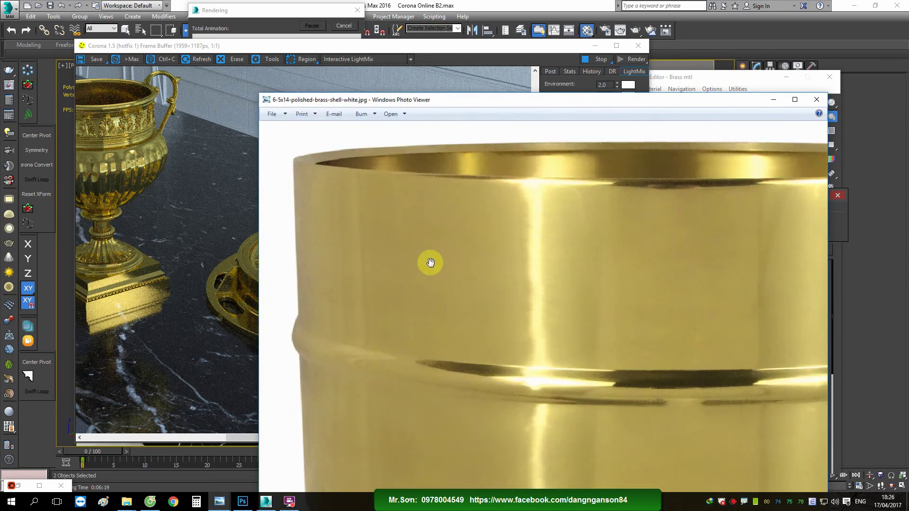
{"action": "scroll", "coordinate": [414, 244], "scroll_direction": "up", "scroll_amount": 1}
{"action": "scroll", "coordinate": [428, 217], "scroll_direction": "down", "scroll_amount": 1}
{"action": "scroll", "coordinate": [434, 218], "scroll_direction": "up", "scroll_amount": 2}
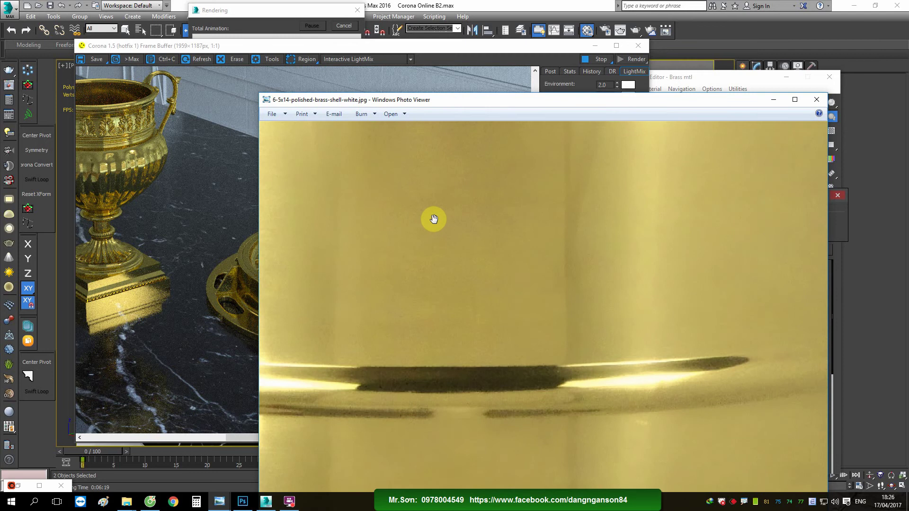
{"action": "scroll", "coordinate": [434, 218], "scroll_direction": "down", "scroll_amount": 1}
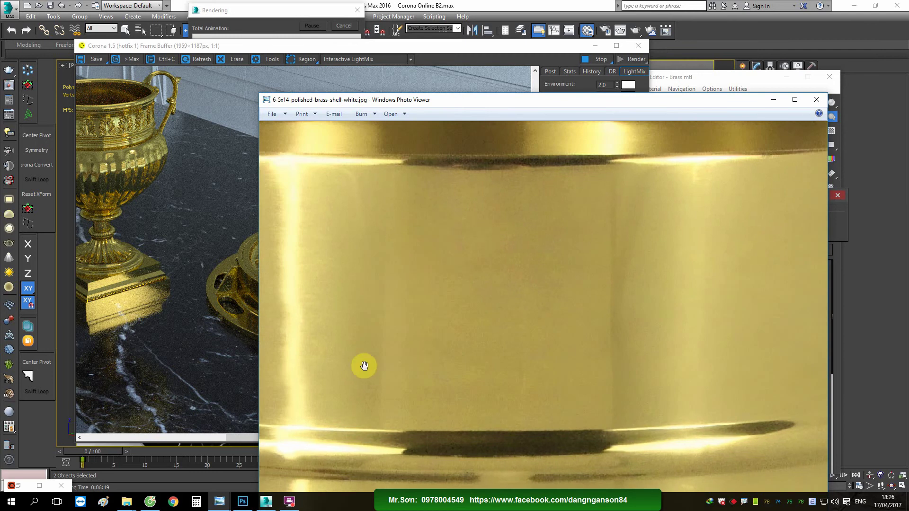
{"action": "scroll", "coordinate": [465, 299], "scroll_direction": "up", "scroll_amount": 1}
{"action": "scroll", "coordinate": [454, 322], "scroll_direction": "up", "scroll_amount": 1}
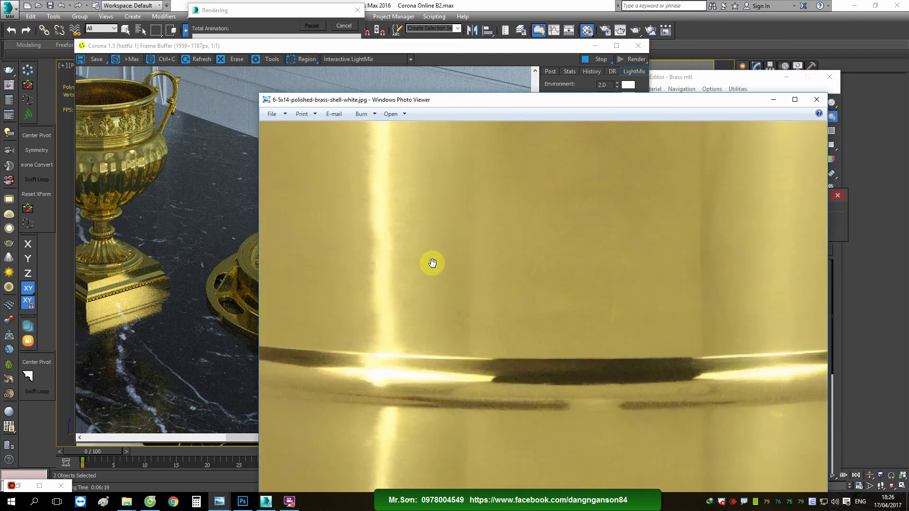
{"action": "scroll", "coordinate": [466, 291], "scroll_direction": "down", "scroll_amount": 1}
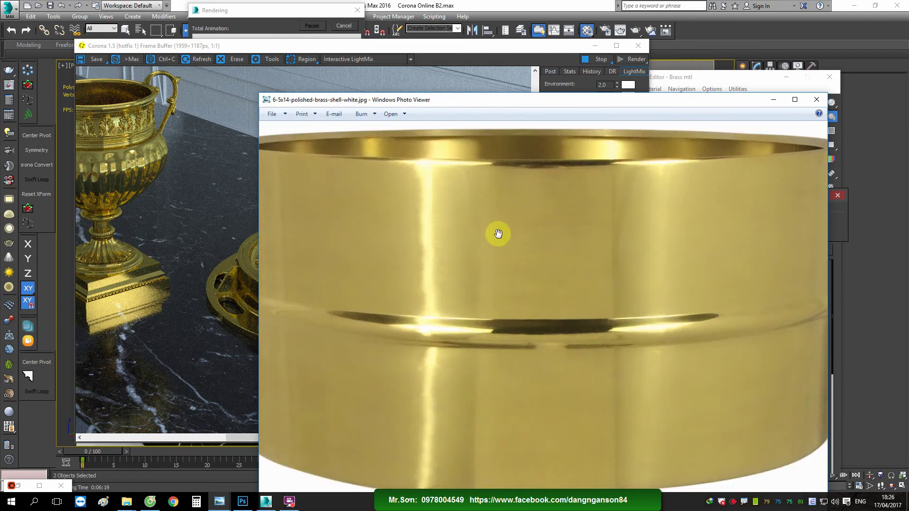
{"action": "left_click_drag", "start_coordinate": [467, 205], "coordinate": [564, 248]}
{"action": "left_click_drag", "start_coordinate": [453, 301], "coordinate": [416, 255]}
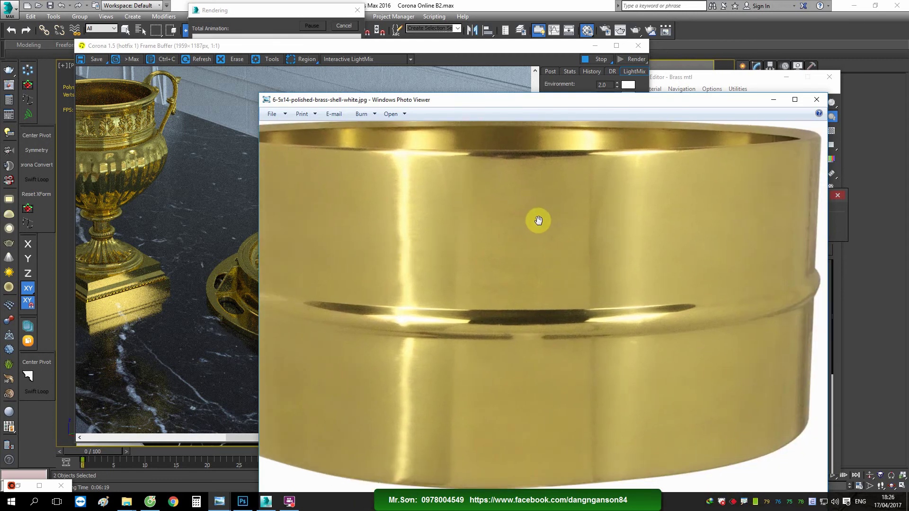
Step: Stop the ongoing Corona render and move the frame buffer aside
{"action": "left_click", "coordinate": [193, 200]}
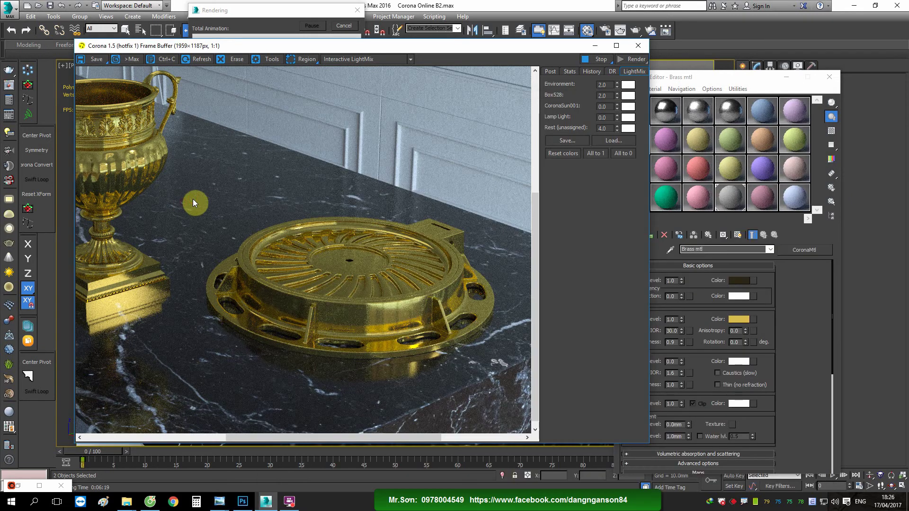
{"action": "left_click", "coordinate": [598, 59]}
{"action": "left_click_drag", "start_coordinate": [550, 47], "coordinate": [459, 49]}
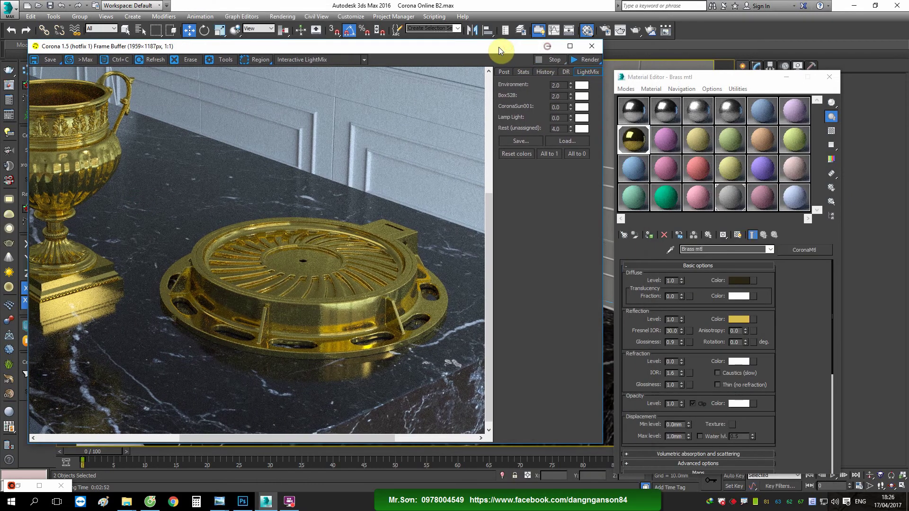
Step: Duplicate Brass mtl into a second slot named 'Brass mtl 1', then select blank Material #24
{"action": "left_click", "coordinate": [637, 145]}
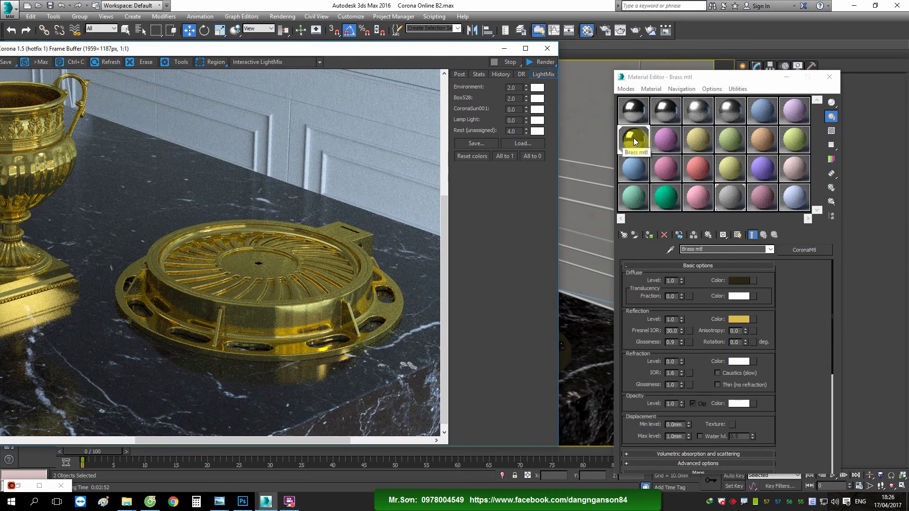
{"action": "left_click_drag", "start_coordinate": [634, 138], "coordinate": [667, 140]}
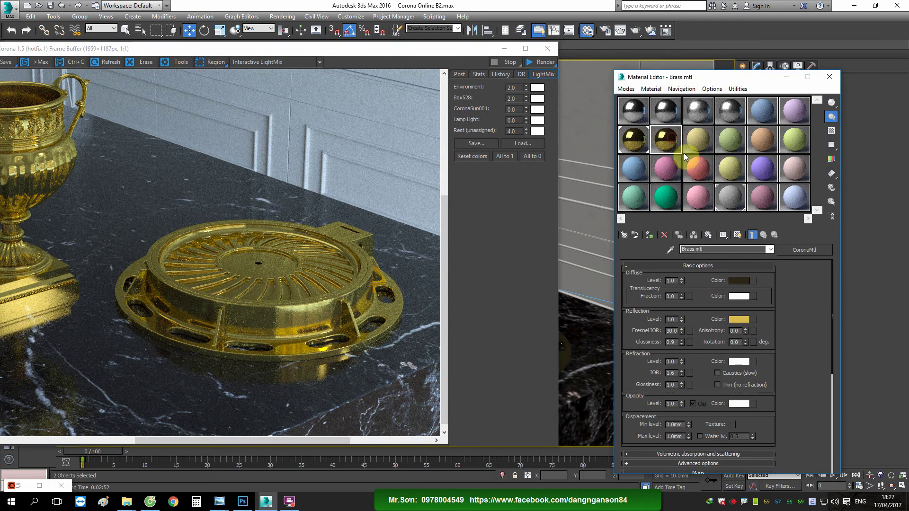
{"action": "left_click", "coordinate": [725, 249]}
{"action": "type", "text": "1"}
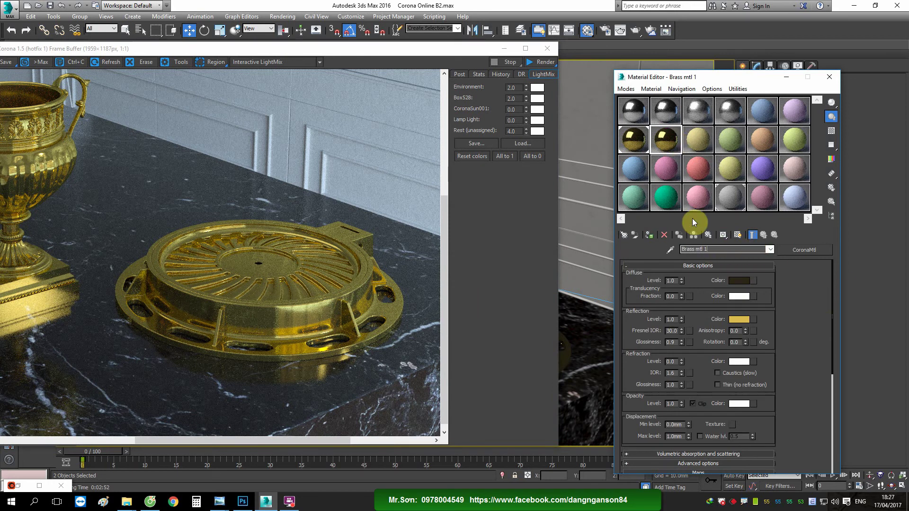
{"action": "left_click", "coordinate": [800, 202]}
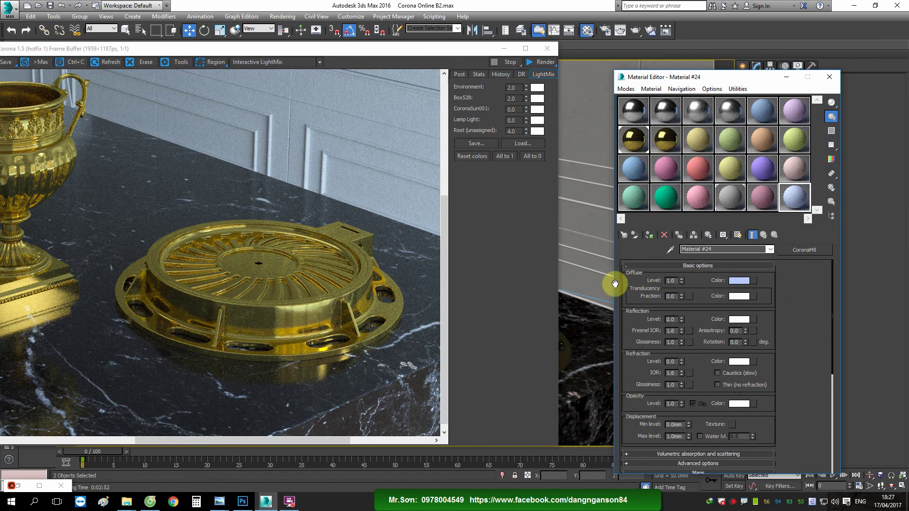
Step: Assign Noise map #184 to Material #24's diffuse colour and open its enlarged preview
{"action": "left_click", "coordinate": [755, 283]}
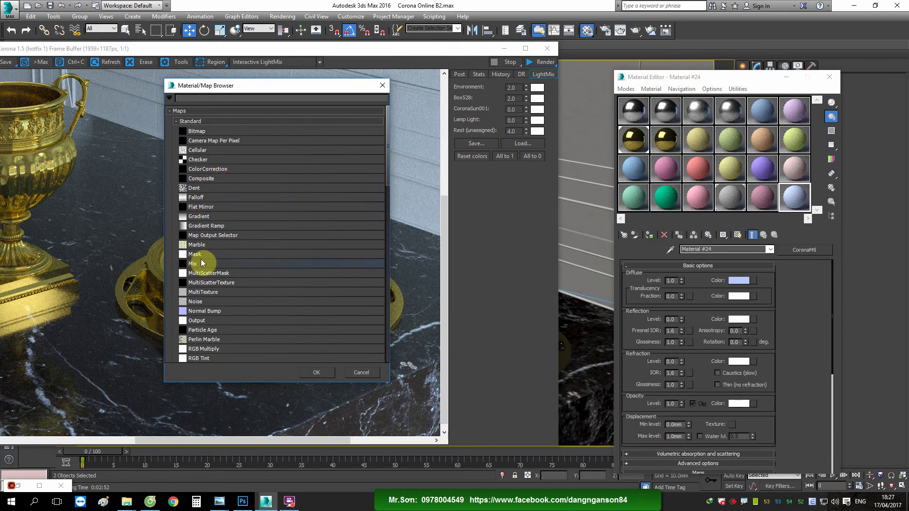
{"action": "double_click", "coordinate": [201, 303]}
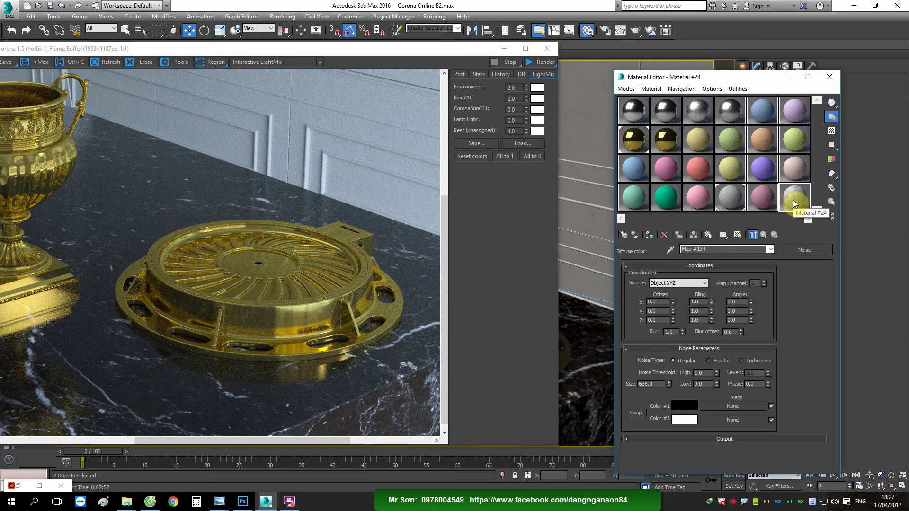
{"action": "left_click_drag", "start_coordinate": [686, 76], "coordinate": [568, 65]}
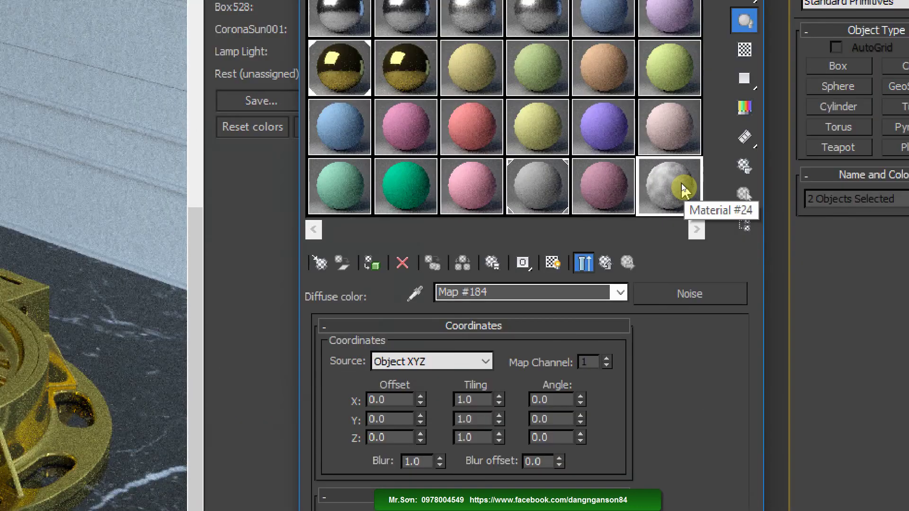
{"action": "left_click", "coordinate": [682, 185]}
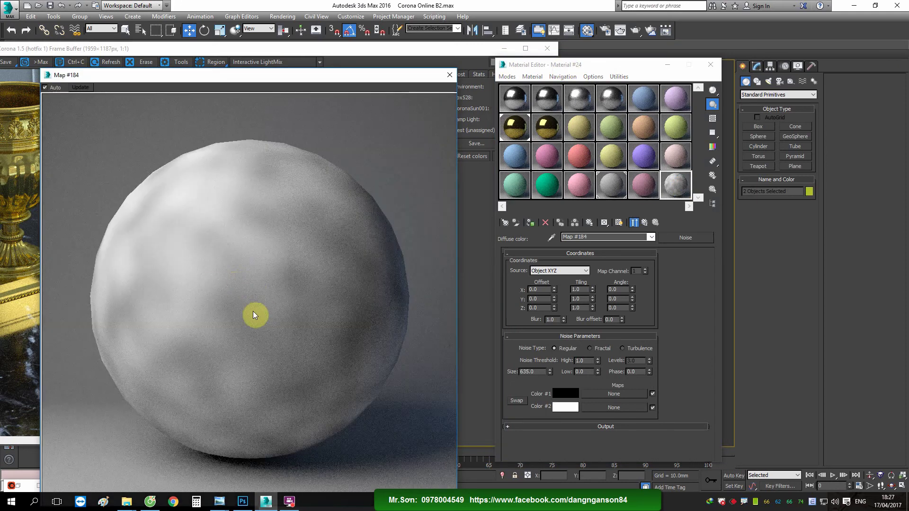
Step: Set the Noise map size to 50
{"action": "left_click_drag", "start_coordinate": [576, 65], "coordinate": [624, 66]}
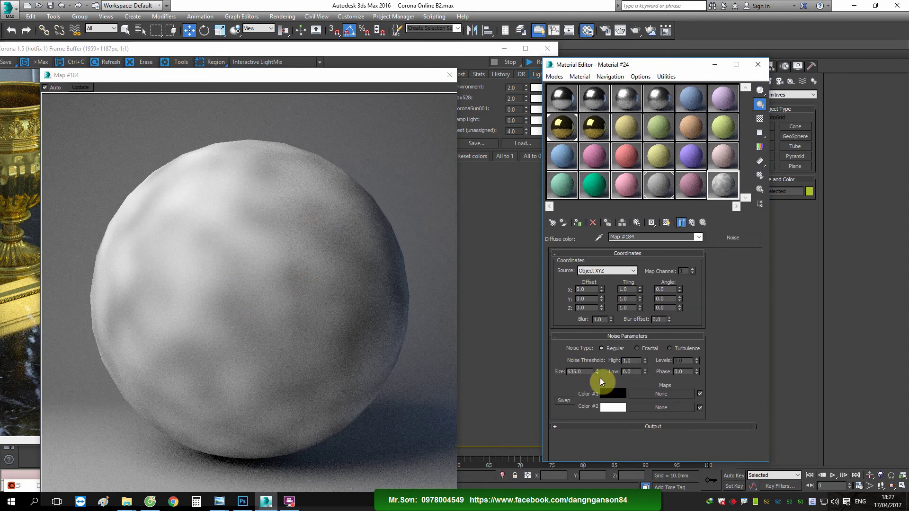
{"action": "type", "text": "535"}
{"action": "key", "text": "Return"}
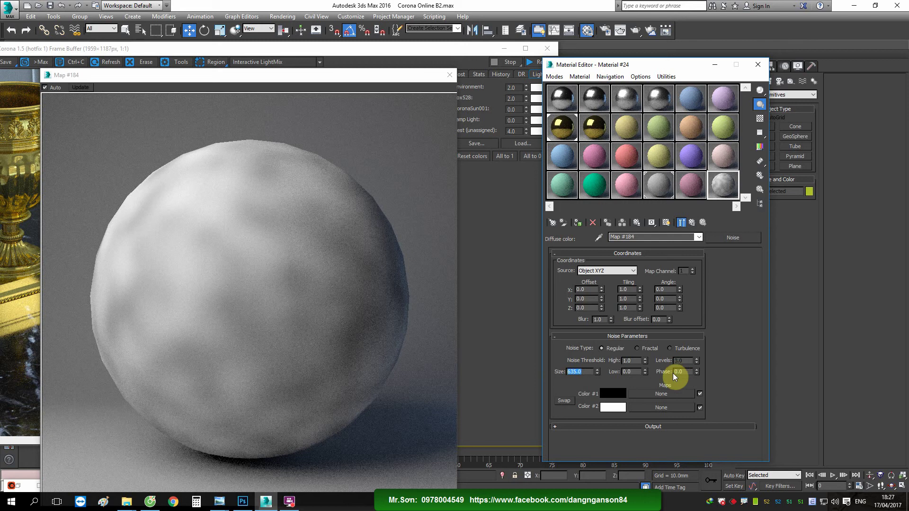
{"action": "type", "text": "5"}
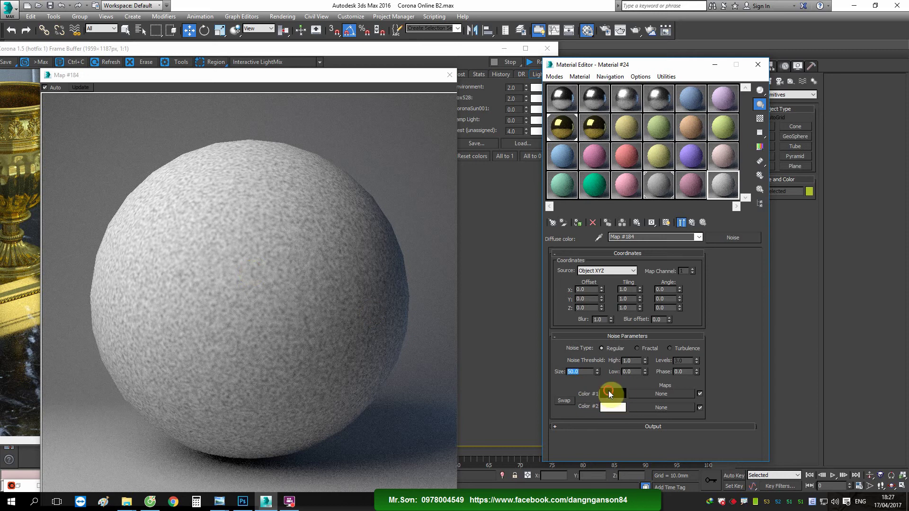
Step: Make noise Color #1 violet; try green for Color #2 but cancel, keeping it white
{"action": "left_click", "coordinate": [609, 393]}
{"action": "left_click_drag", "start_coordinate": [370, 167], "coordinate": [385, 153]}
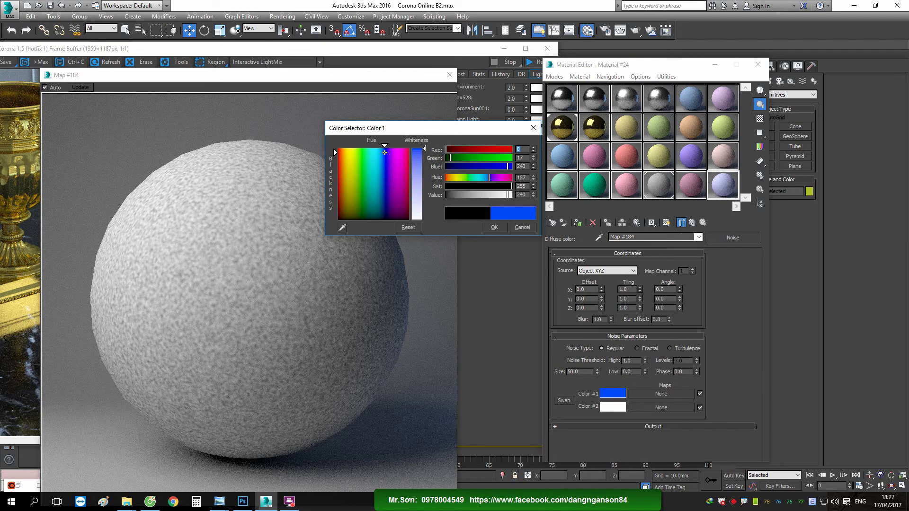
{"action": "left_click_drag", "start_coordinate": [385, 152], "coordinate": [387, 149]}
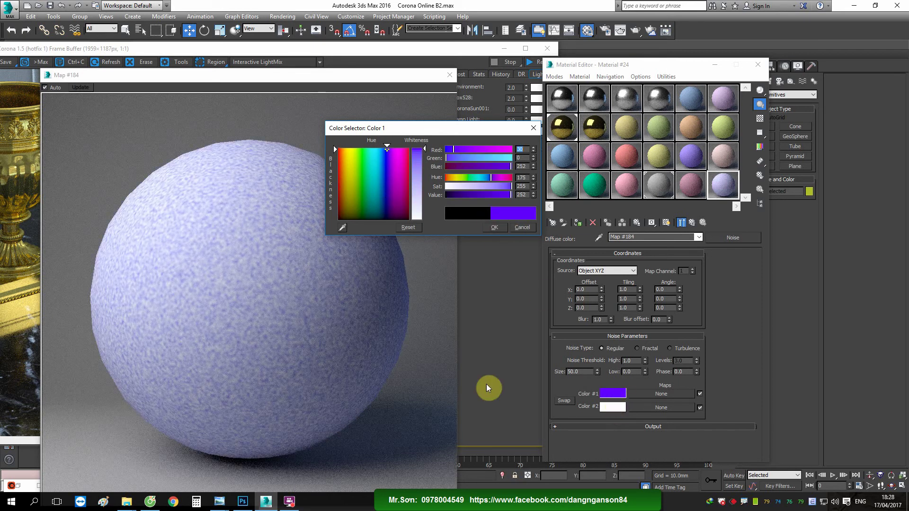
{"action": "left_click", "coordinate": [612, 408]}
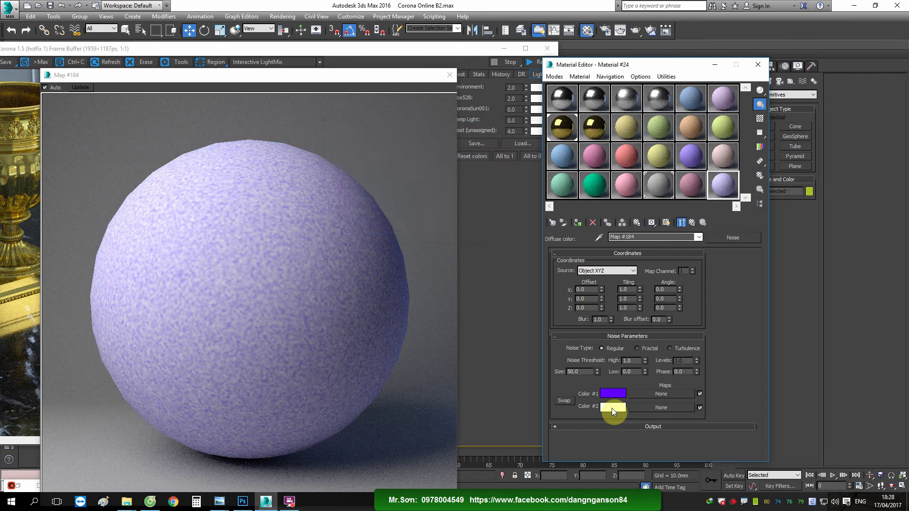
{"action": "left_click", "coordinate": [362, 155]}
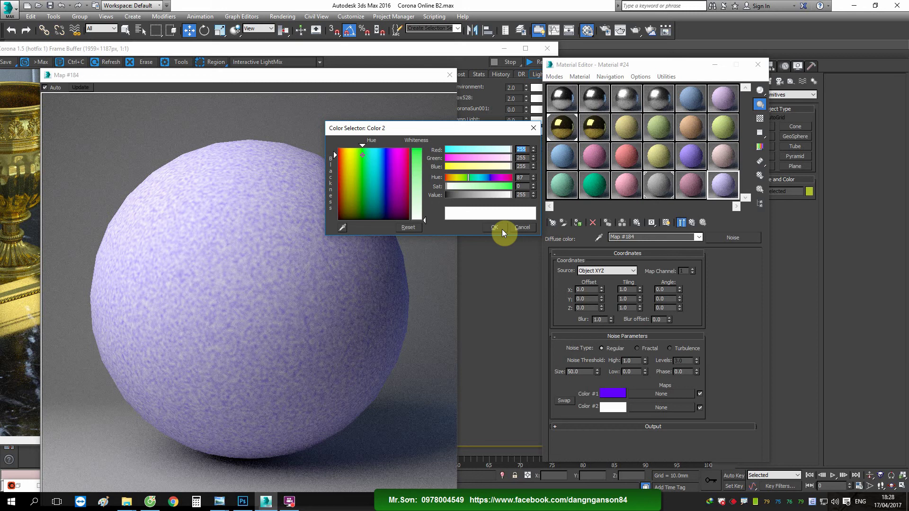
{"action": "left_click_drag", "start_coordinate": [429, 220], "coordinate": [429, 152]}
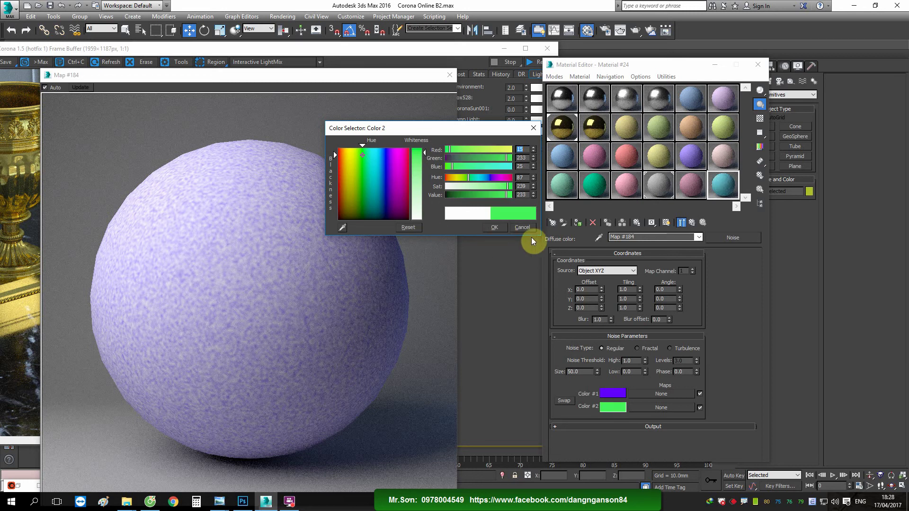
{"action": "left_click", "coordinate": [523, 227]}
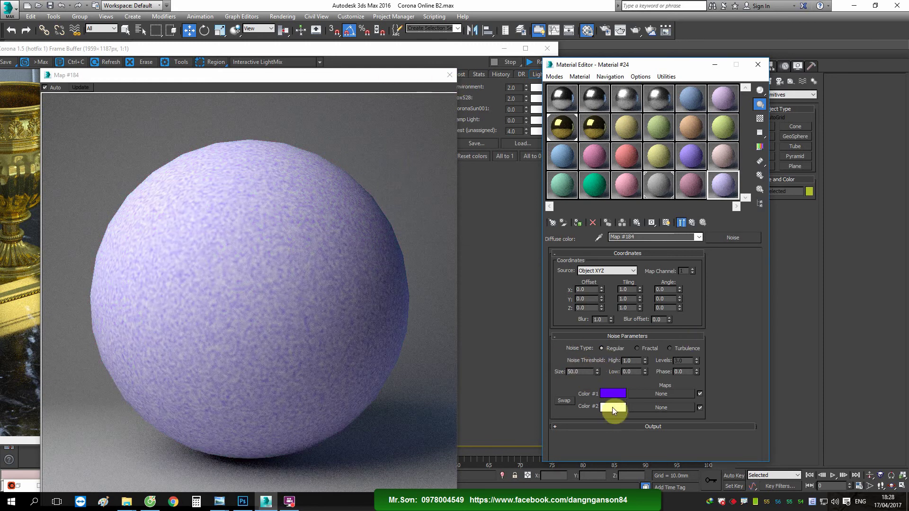
{"action": "left_click", "coordinate": [450, 74]}
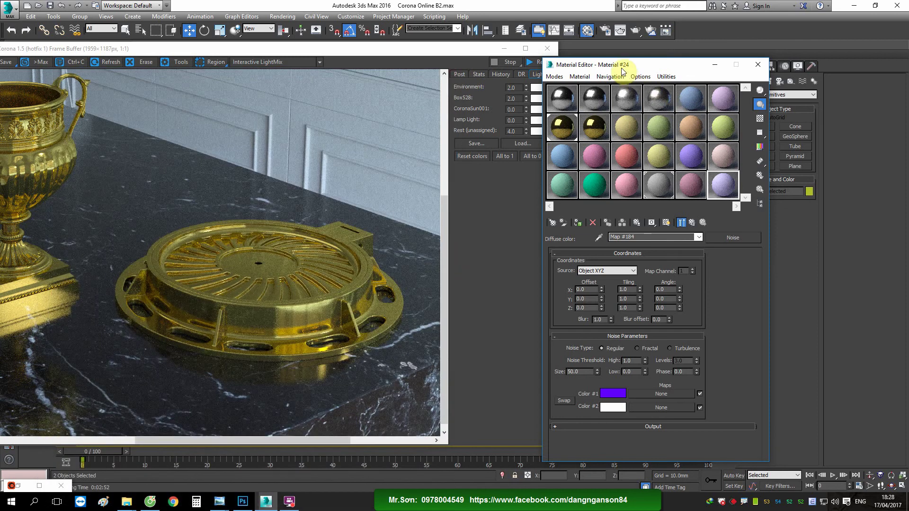
Step: Select Brass mtl 1, copy its diffuse colour, and add Noise map #185 to the diffuse
{"action": "left_click_drag", "start_coordinate": [630, 65], "coordinate": [665, 66]}
{"action": "left_click", "coordinate": [629, 135]}
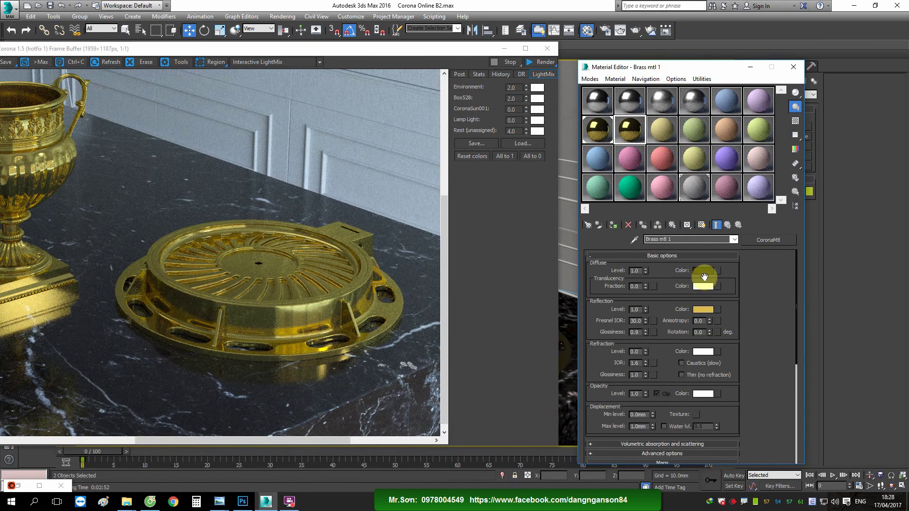
{"action": "mouse_move", "coordinate": [703, 271]}
{"action": "left_mouse_down"}
{"action": "mouse_move", "coordinate": [462, 359]}
{"action": "mouse_move", "coordinate": [714, 277]}
{"action": "left_mouse_up"}
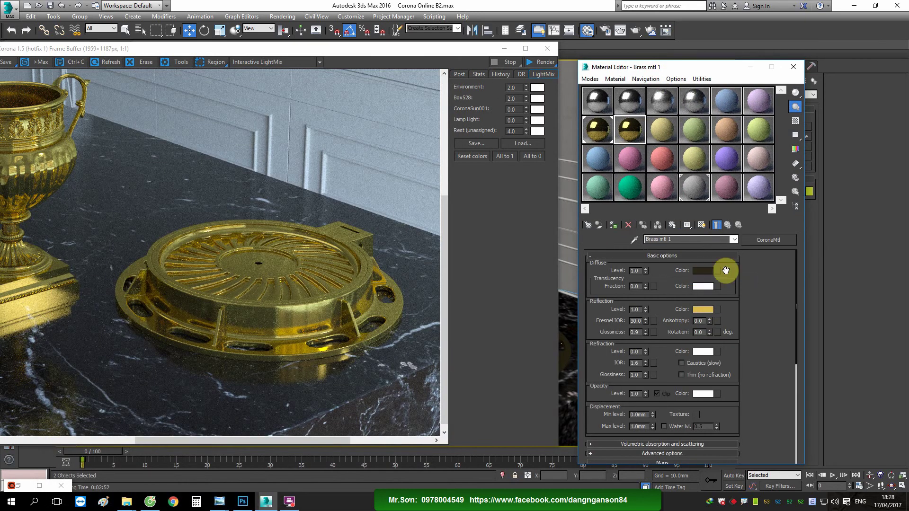
{"action": "left_click", "coordinate": [718, 271]}
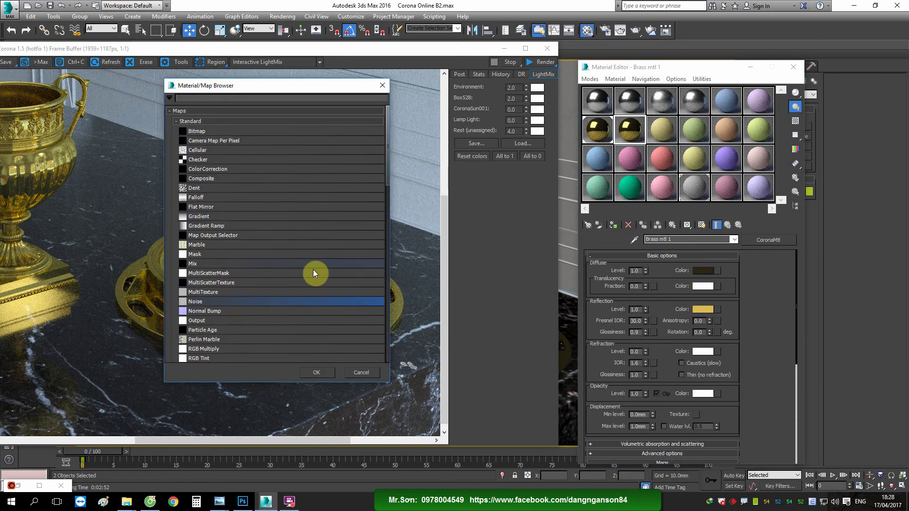
{"action": "double_click", "coordinate": [232, 301]}
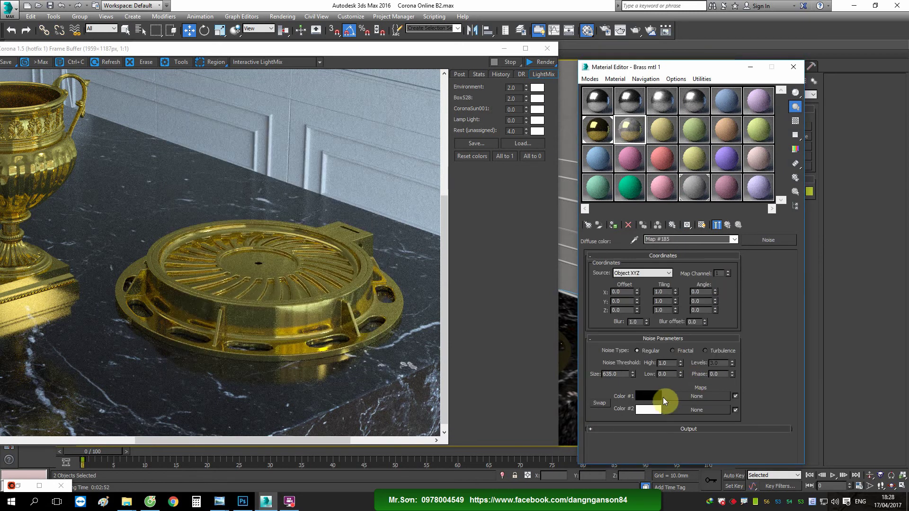
{"action": "right_click", "coordinate": [655, 394]}
Step: Paste the dark brown into both noise colours, then shift Color #2 to near-black olive brown
{"action": "left_click", "coordinate": [677, 410]}
{"action": "right_click", "coordinate": [645, 410]}
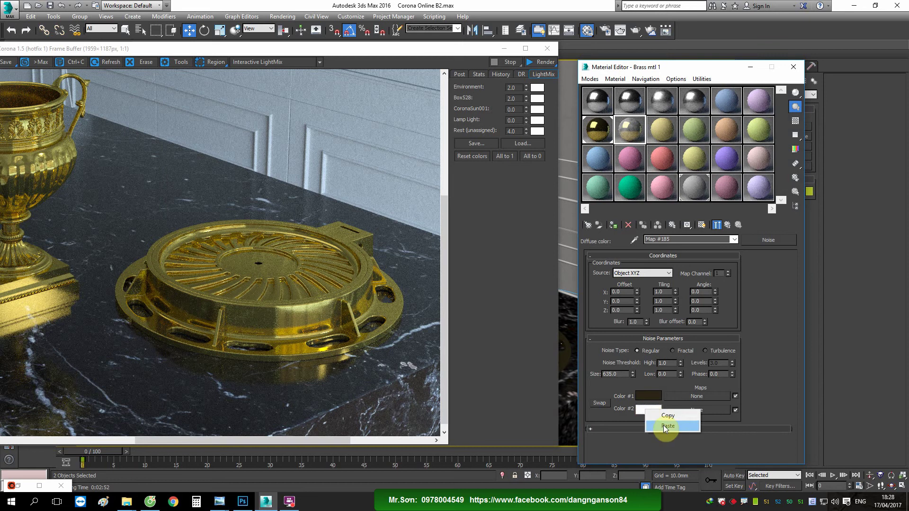
{"action": "left_click", "coordinate": [664, 426]}
{"action": "left_click", "coordinate": [646, 410]}
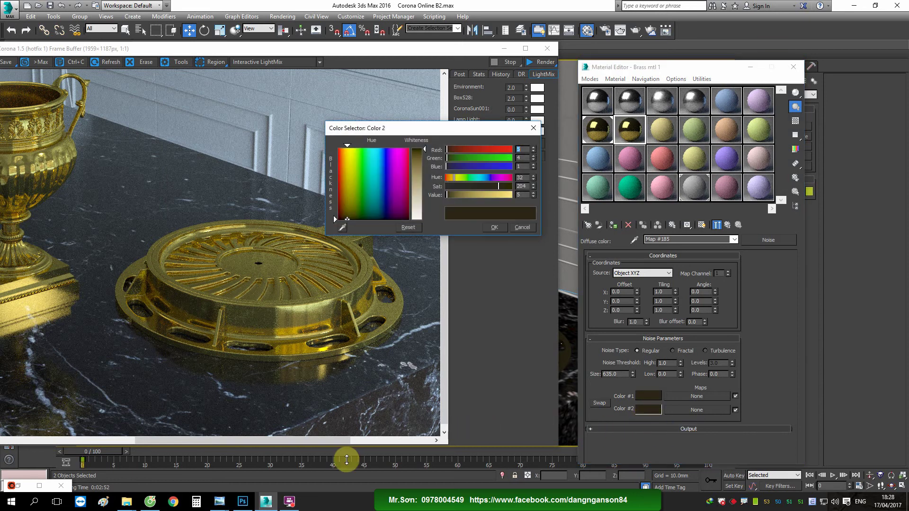
{"action": "left_click", "coordinate": [289, 501]}
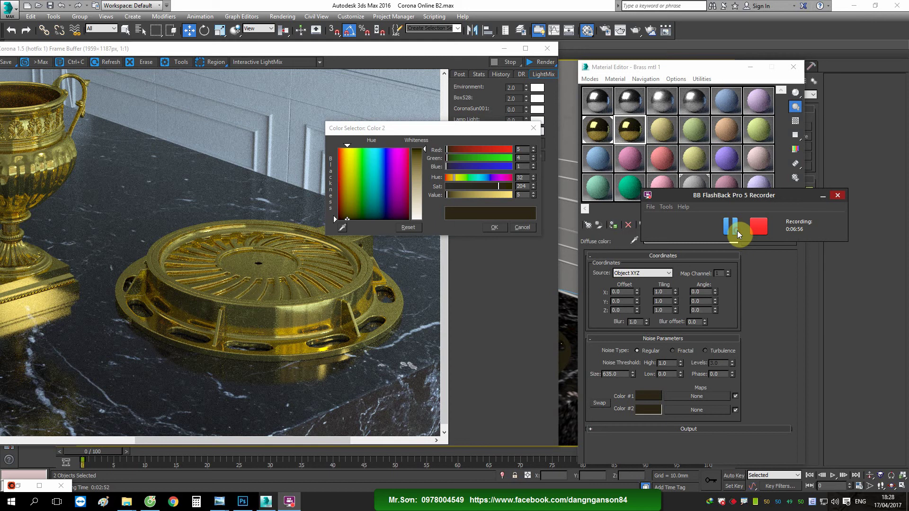
{"action": "left_click", "coordinate": [416, 129]}
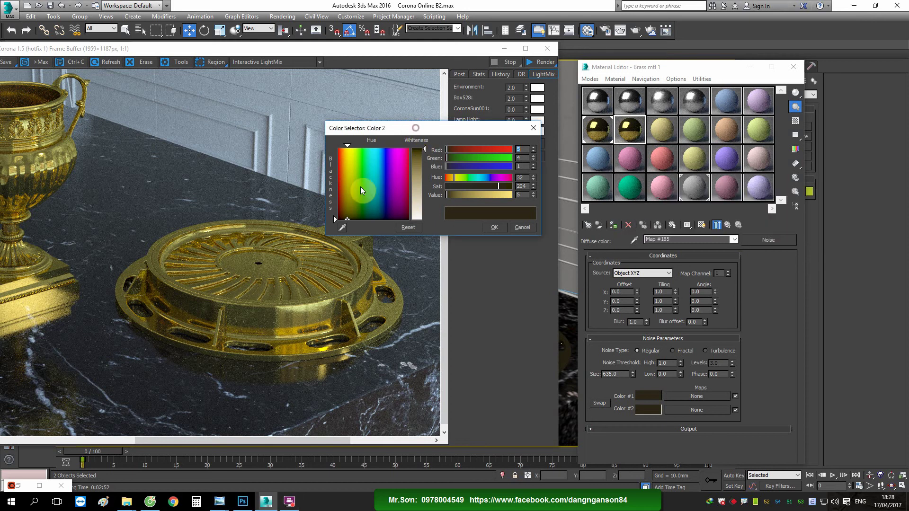
{"action": "left_click_drag", "start_coordinate": [348, 221], "coordinate": [350, 217]}
{"action": "left_click", "coordinate": [351, 218]}
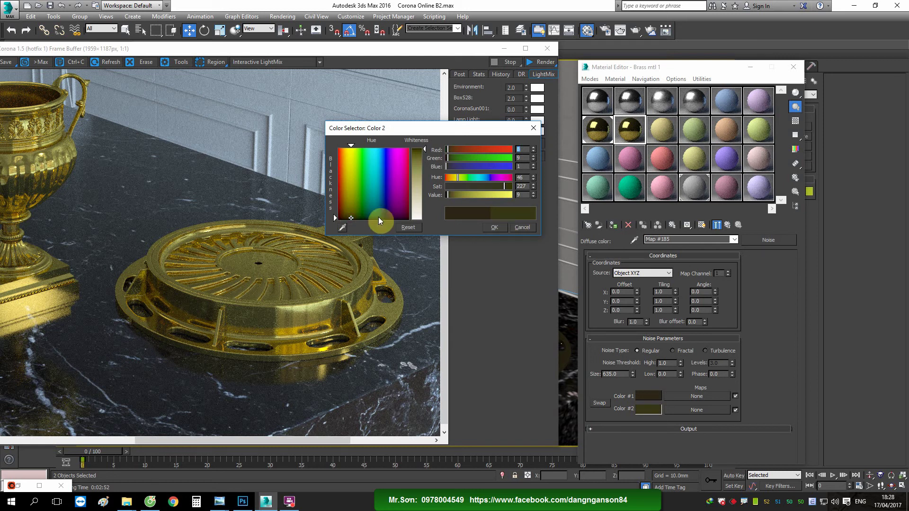
{"action": "left_click", "coordinate": [533, 197]}
{"action": "left_click", "coordinate": [532, 197]}
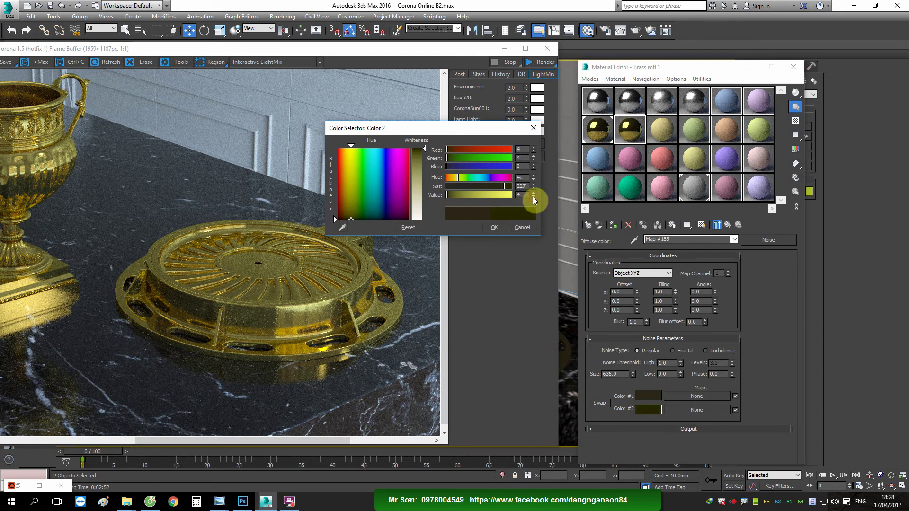
{"action": "left_click", "coordinate": [495, 228]}
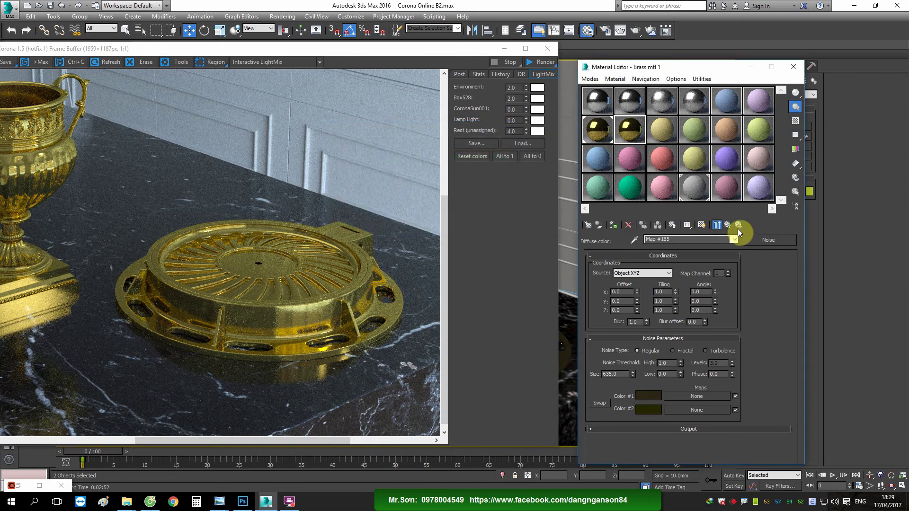
Step: Copy the gold reflection colour and add Noise map #186 with gold in both colours
{"action": "right_click", "coordinate": [704, 308]}
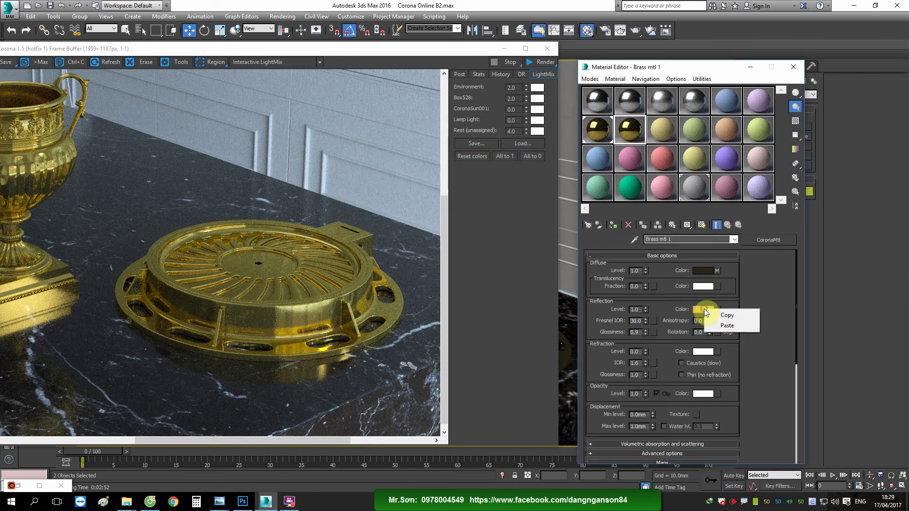
{"action": "left_click", "coordinate": [728, 317]}
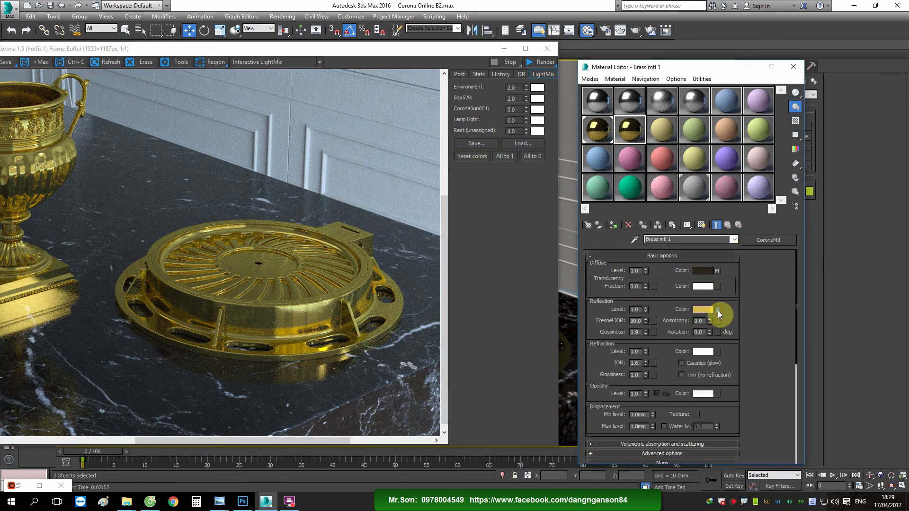
{"action": "left_click", "coordinate": [718, 310]}
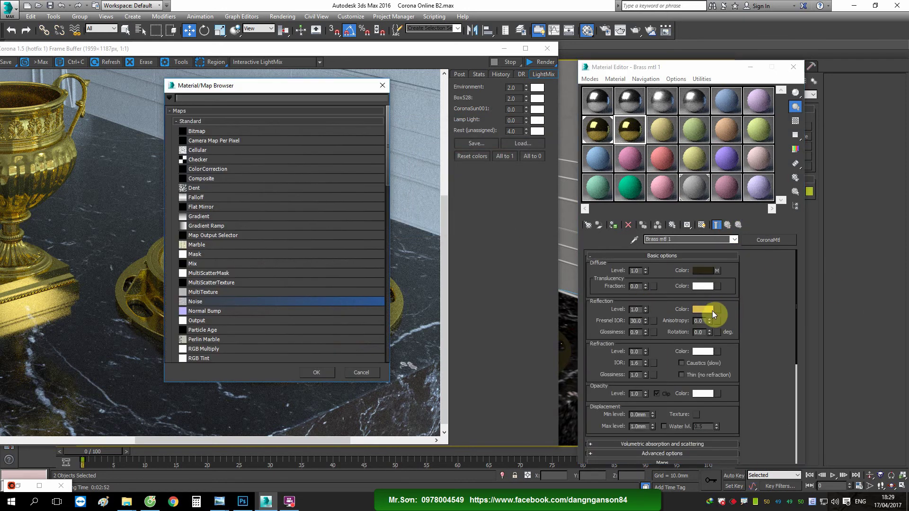
{"action": "double_click", "coordinate": [212, 302]}
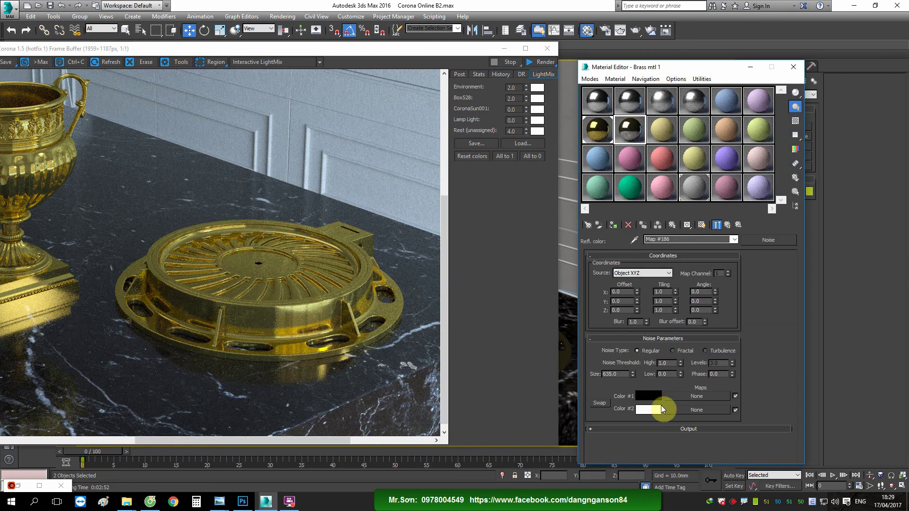
{"action": "right_click", "coordinate": [649, 394]}
{"action": "left_click", "coordinate": [681, 410]}
{"action": "right_click", "coordinate": [647, 410]}
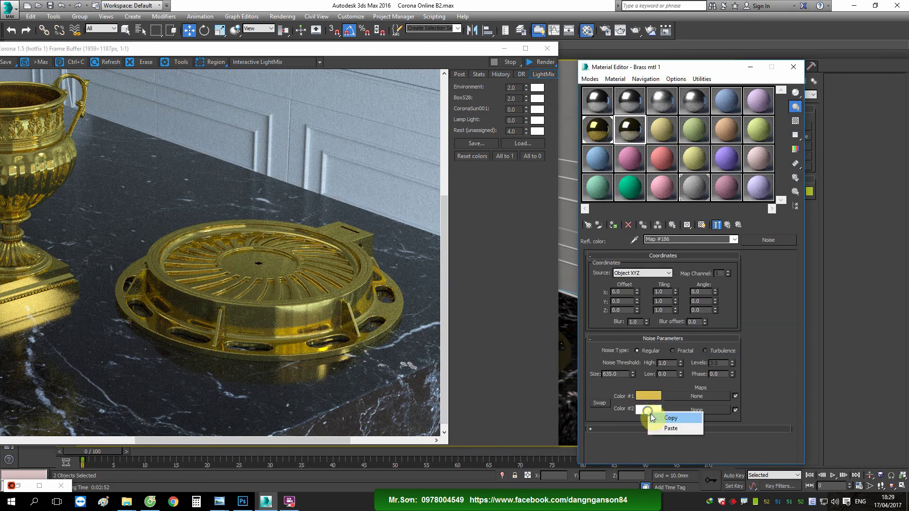
{"action": "left_click", "coordinate": [673, 427]}
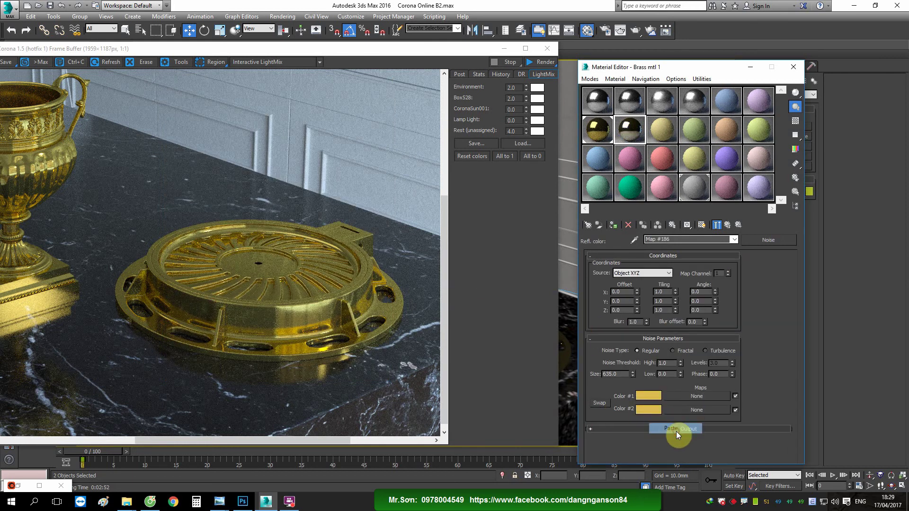
Step: Lighten the second reflection noise colour to lemon yellow, hue 43
{"action": "left_click", "coordinate": [649, 410]}
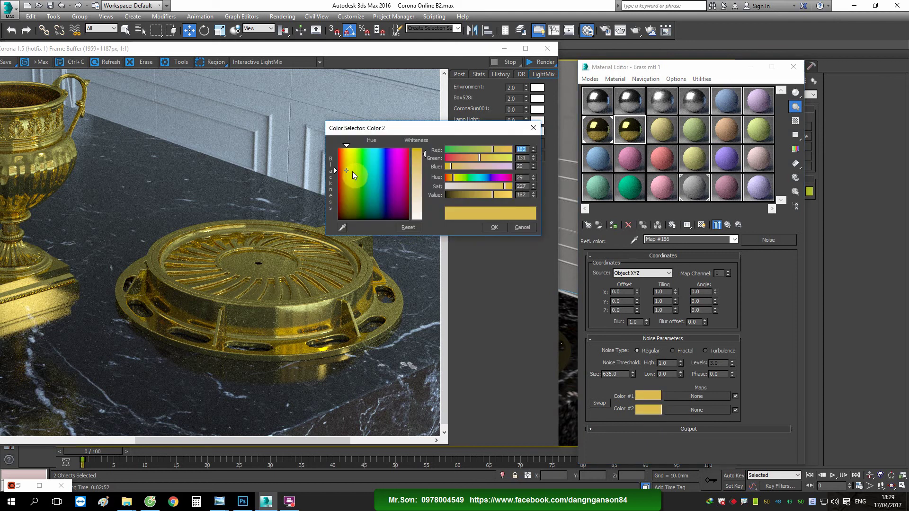
{"action": "left_click_drag", "start_coordinate": [348, 171], "coordinate": [349, 170]}
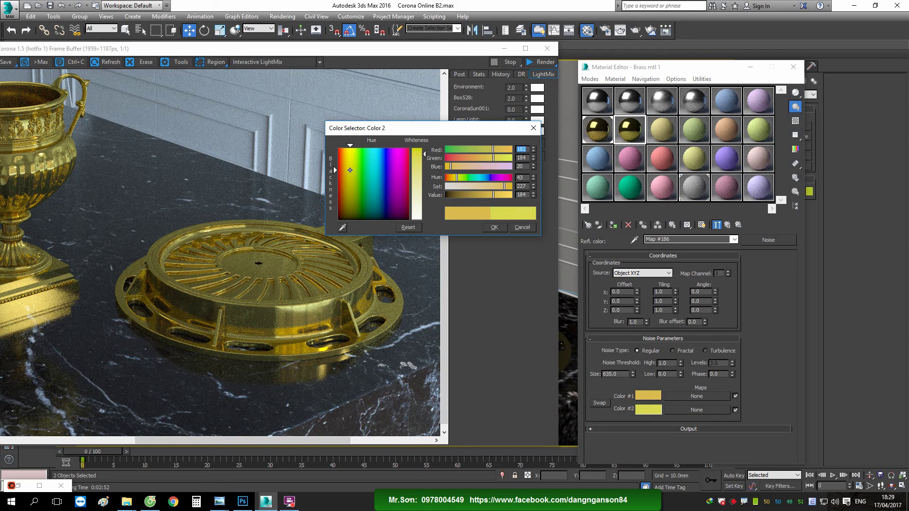
{"action": "left_click", "coordinate": [494, 228]}
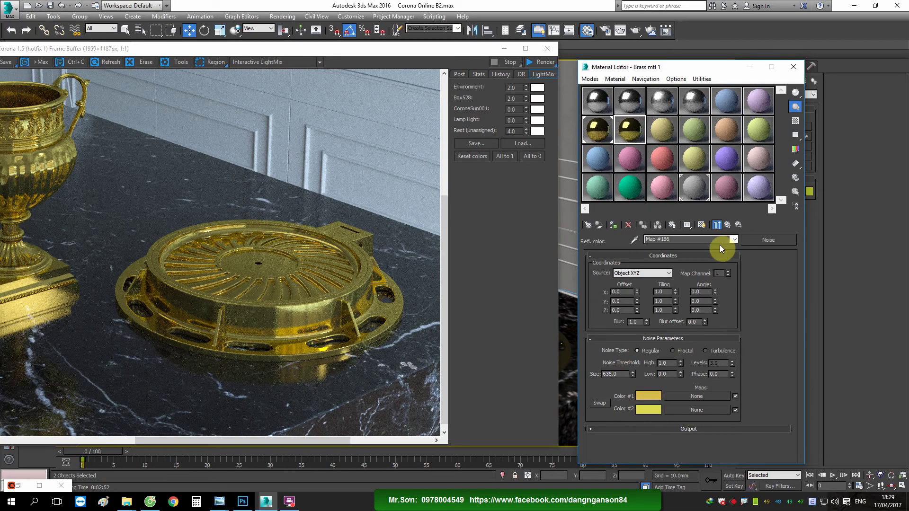
Step: Set the diffuse colour's Noise map size to 20
{"action": "left_click", "coordinate": [728, 225]}
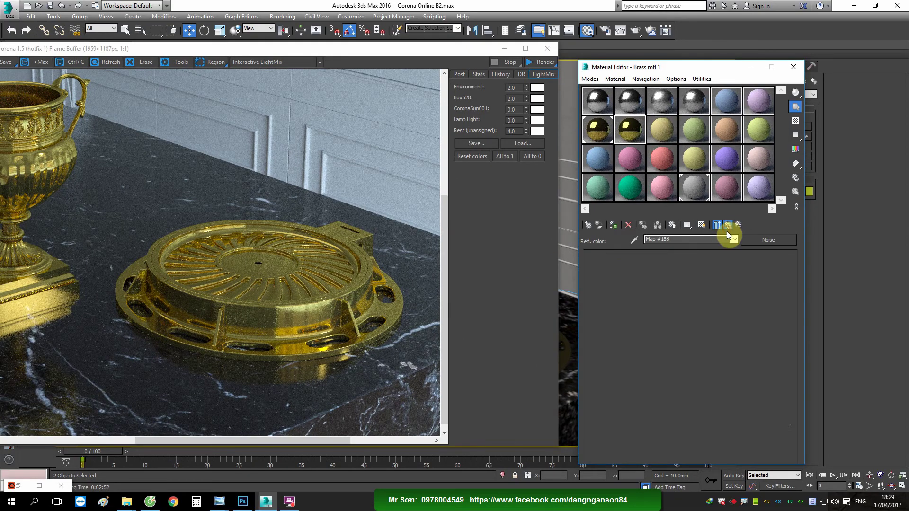
{"action": "left_click", "coordinate": [715, 276]}
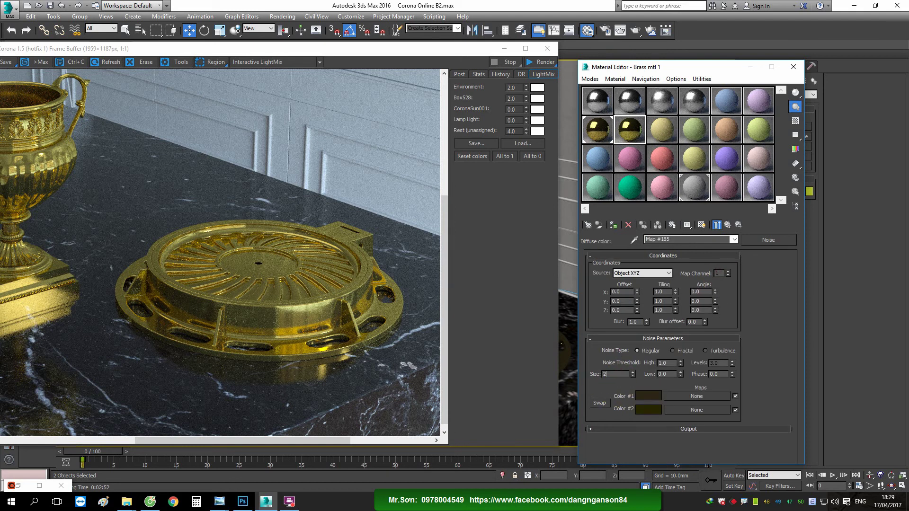
{"action": "type", "text": "20"}
{"action": "key", "text": "Return"}
Step: Set the reflection colour's Noise map size to 20
{"action": "left_click", "coordinate": [728, 225]}
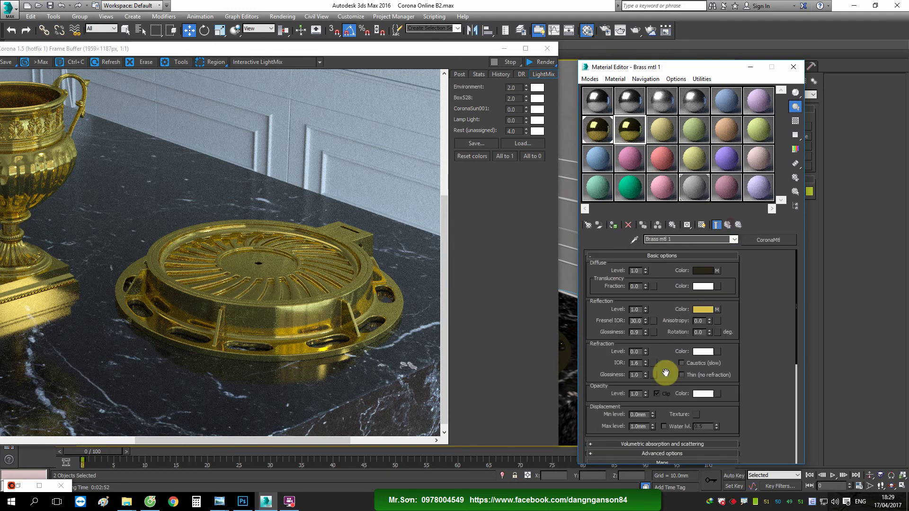
{"action": "left_click", "coordinate": [717, 310]}
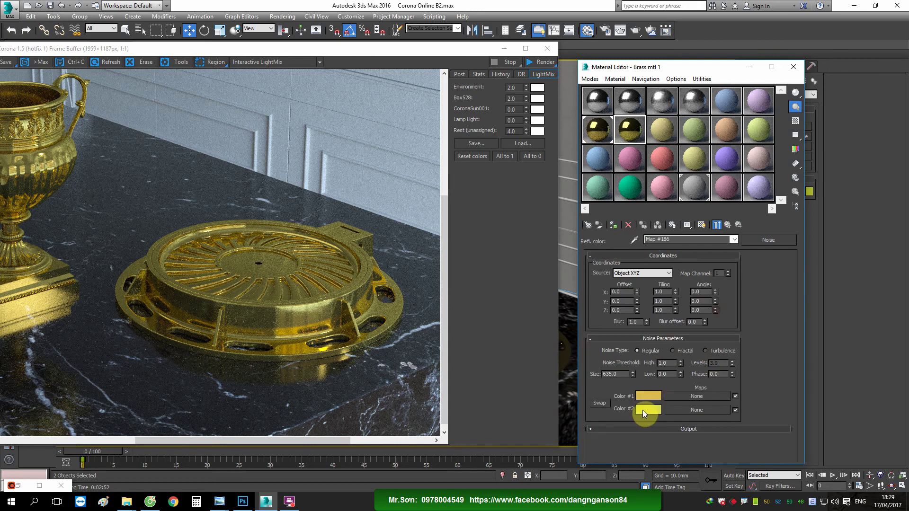
{"action": "left_click_drag", "start_coordinate": [616, 374], "coordinate": [583, 386]}
{"action": "type", "text": "20"}
{"action": "key", "text": "Return"}
{"action": "left_click_drag", "start_coordinate": [465, 50], "coordinate": [401, 417]}
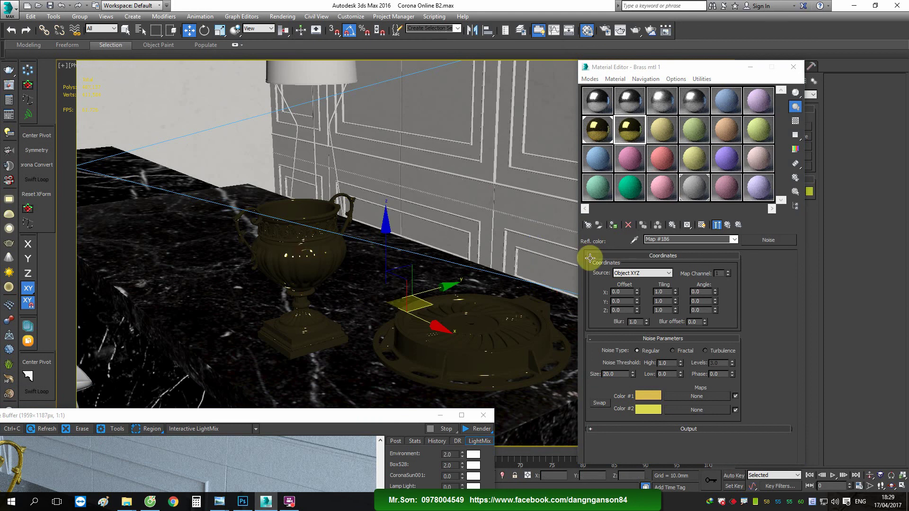
Step: Re-render the scene in Corona with the size-20 noise maps
{"action": "left_click", "coordinate": [592, 242]}
{"action": "left_click_drag", "start_coordinate": [372, 416], "coordinate": [520, 90]}
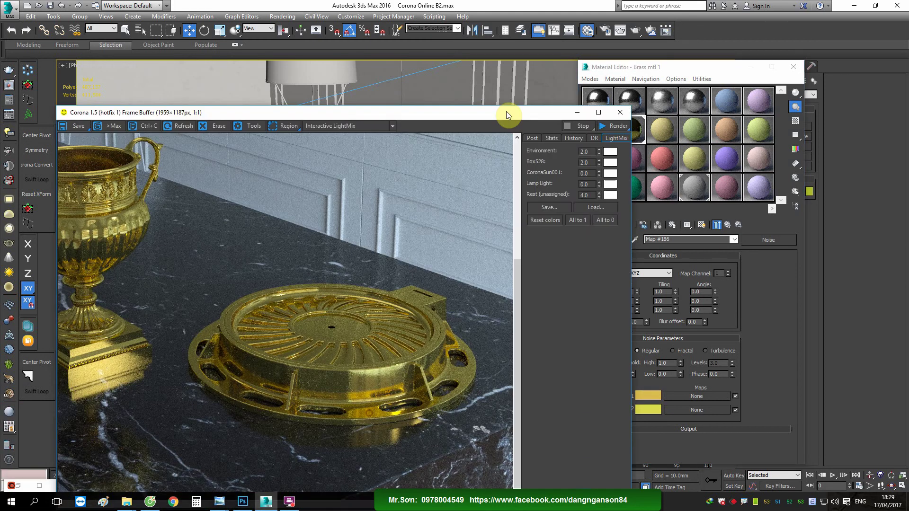
{"action": "left_click", "coordinate": [630, 105]}
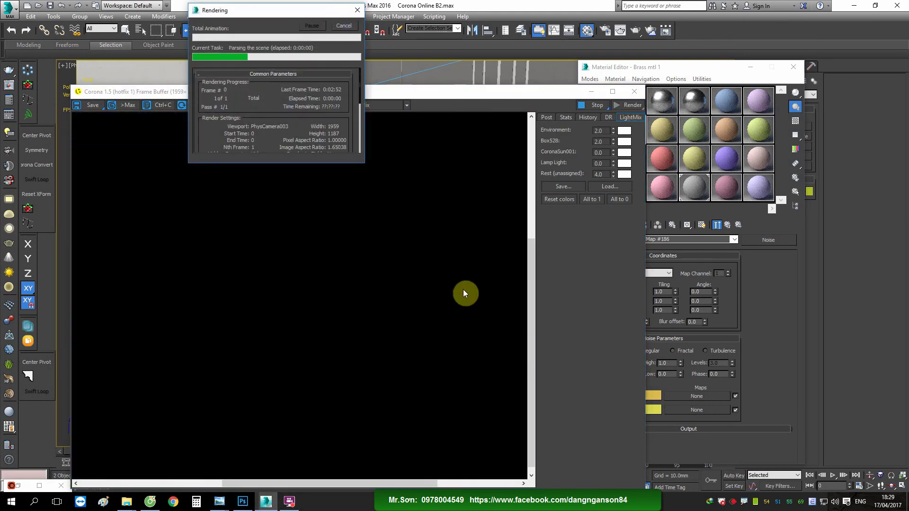
{"action": "left_click", "coordinate": [289, 501]}
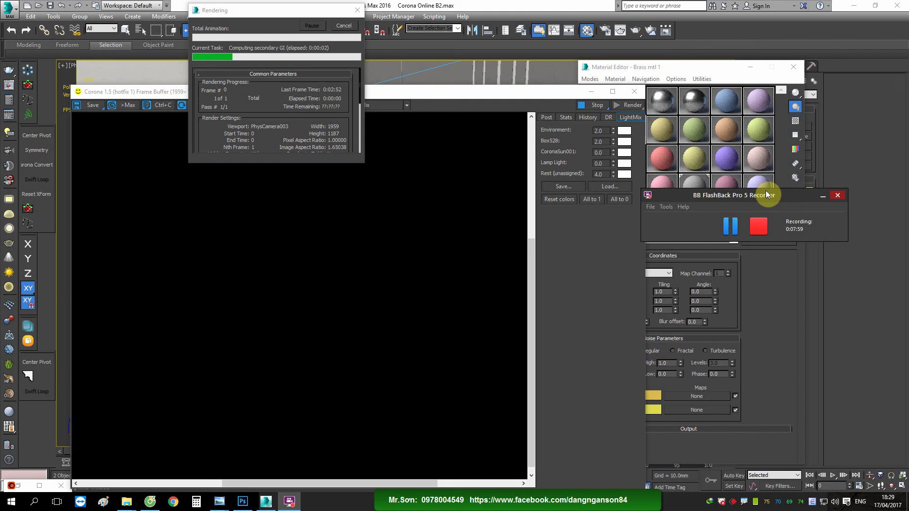
{"action": "left_click", "coordinate": [738, 225]}
{"action": "left_click_drag", "start_coordinate": [527, 92], "coordinate": [533, 43]}
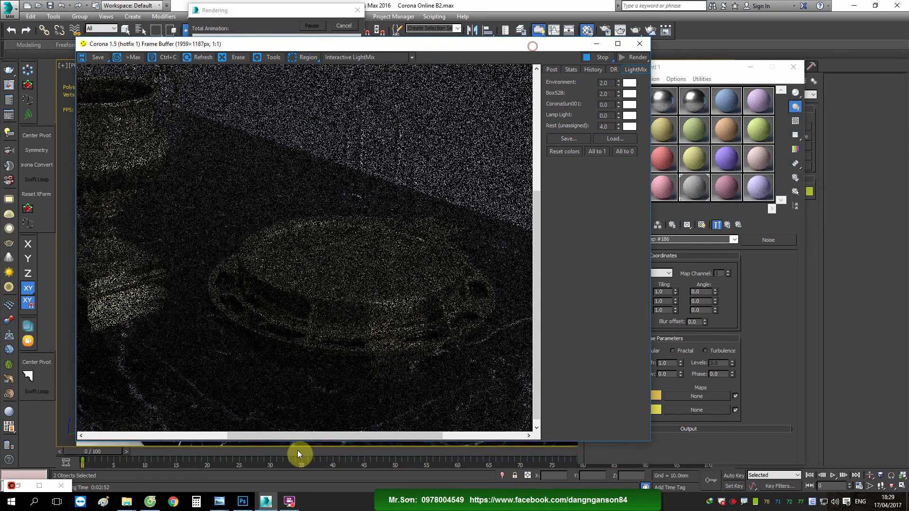
{"action": "left_click", "coordinate": [289, 501]}
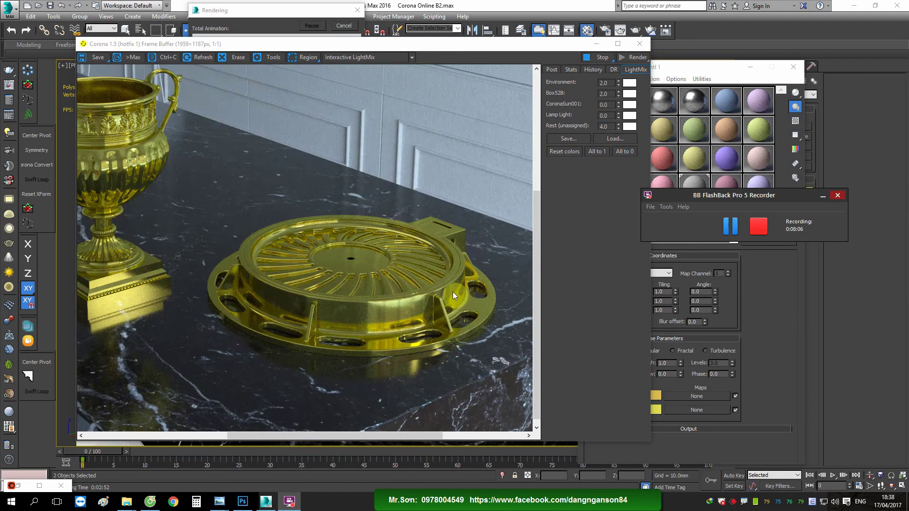
Step: Zoom and pan the render over the tray, vase and marble, then close it
{"action": "scroll", "coordinate": [398, 296], "scroll_direction": "up", "scroll_amount": 1}
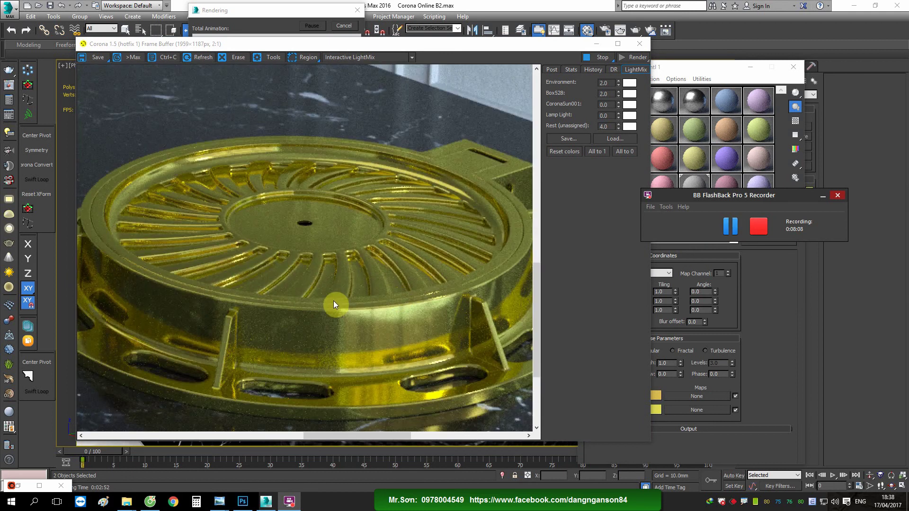
{"action": "left_click_drag", "start_coordinate": [337, 300], "coordinate": [375, 350]}
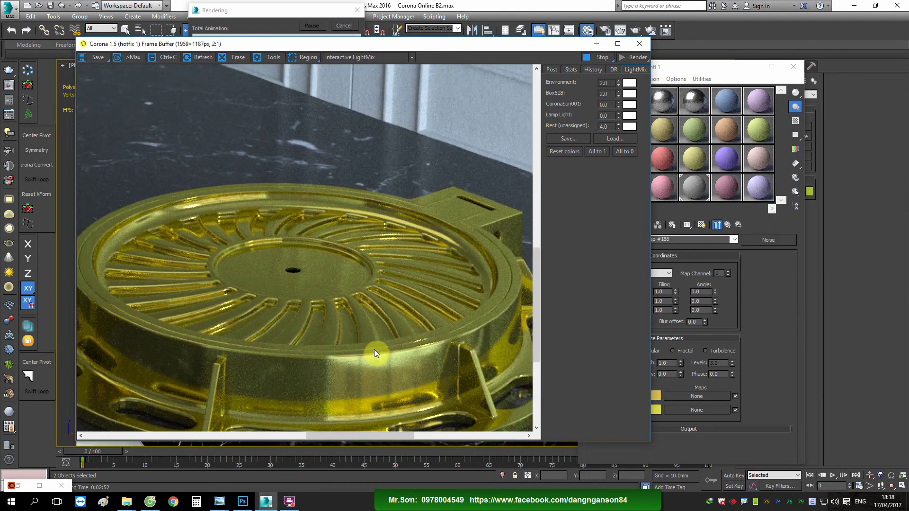
{"action": "left_click_drag", "start_coordinate": [257, 335], "coordinate": [388, 305]}
{"action": "mouse_move", "coordinate": [280, 301]}
{"action": "left_mouse_down"}
{"action": "mouse_move", "coordinate": [308, 264]}
{"action": "mouse_move", "coordinate": [339, 271]}
{"action": "mouse_move", "coordinate": [321, 331]}
{"action": "left_mouse_up"}
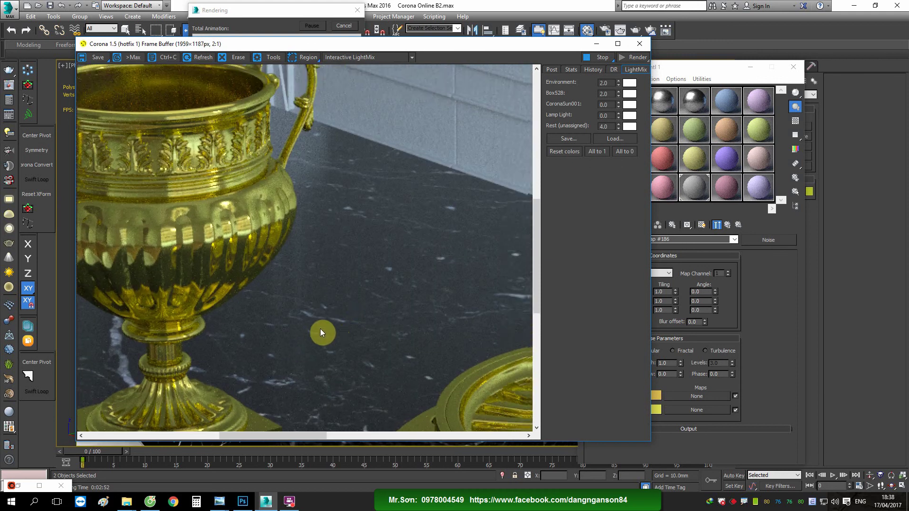
{"action": "mouse_move", "coordinate": [385, 306]}
{"action": "left_mouse_down"}
{"action": "mouse_move", "coordinate": [321, 302]}
{"action": "mouse_move", "coordinate": [249, 345]}
{"action": "left_mouse_up"}
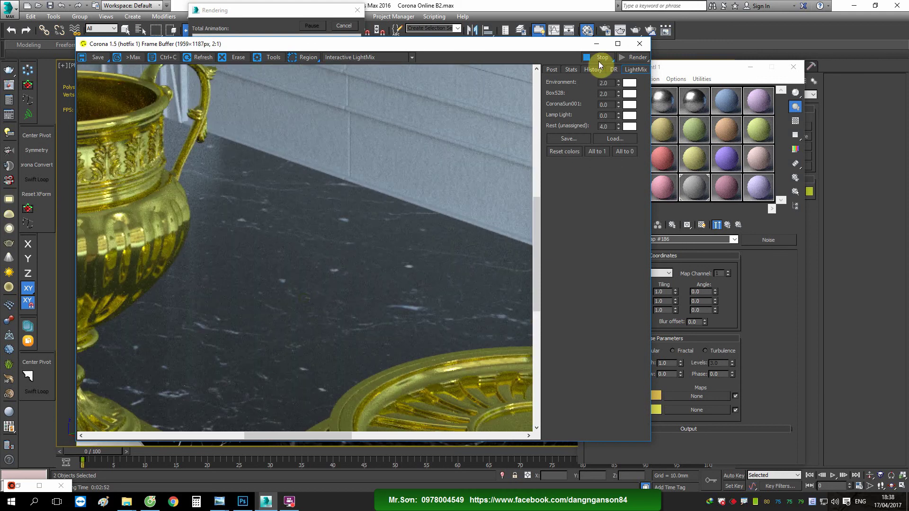
{"action": "left_click", "coordinate": [637, 44]}
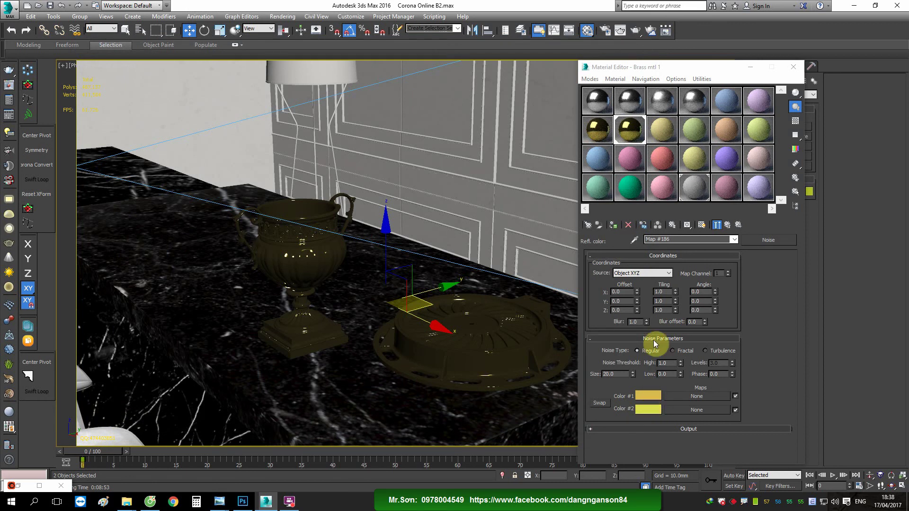
Step: Show the brass material shading in the viewport and select the tray for a close look
{"action": "left_click", "coordinate": [702, 225]}
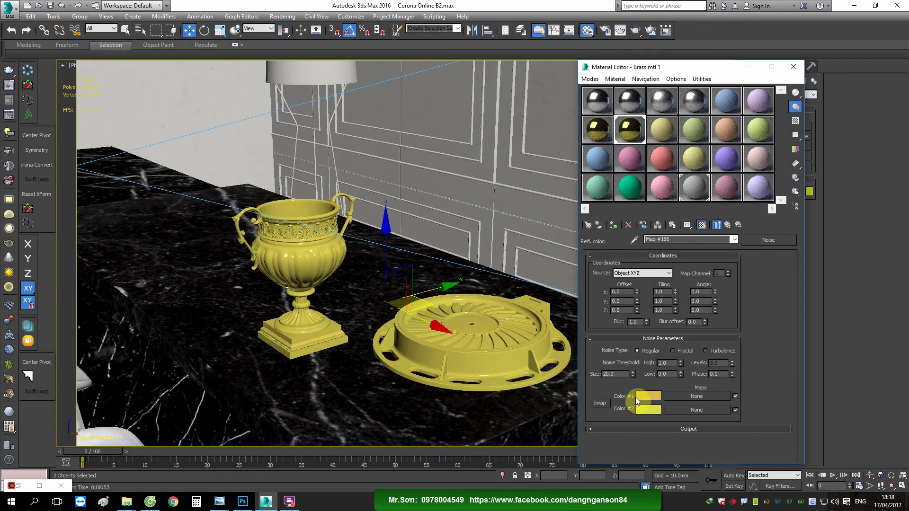
{"action": "double_click", "coordinate": [610, 374]}
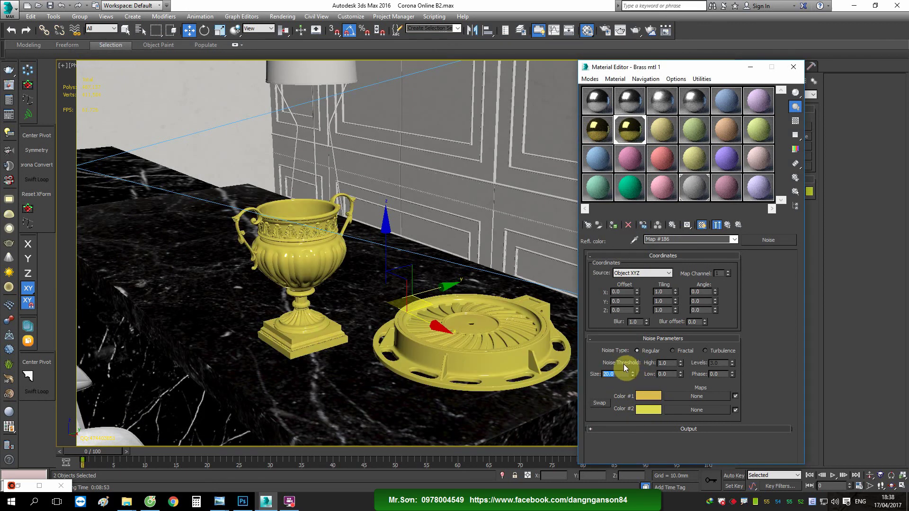
{"action": "left_click", "coordinate": [500, 475]}
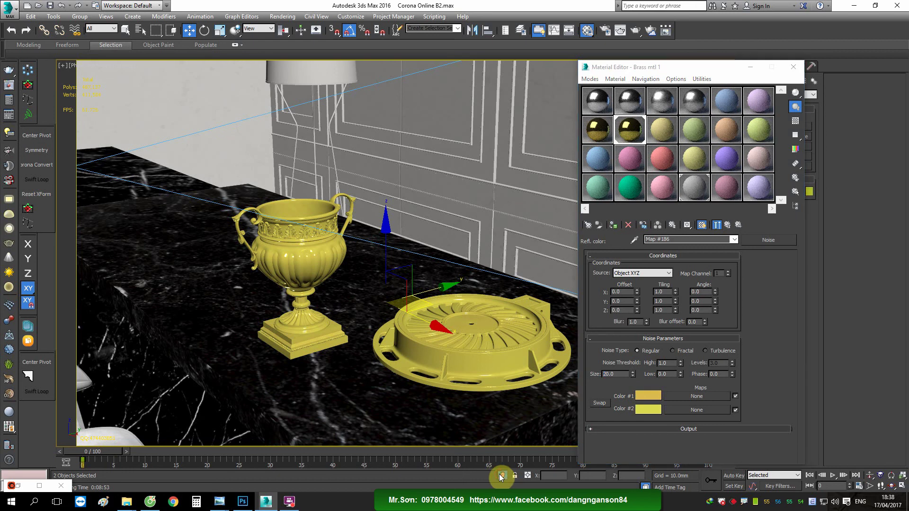
{"action": "scroll", "coordinate": [422, 299], "scroll_direction": "up", "scroll_amount": 5}
{"action": "middle_click_drag", "start_coordinate": [422, 299], "coordinate": [420, 228], "text": "alt"}
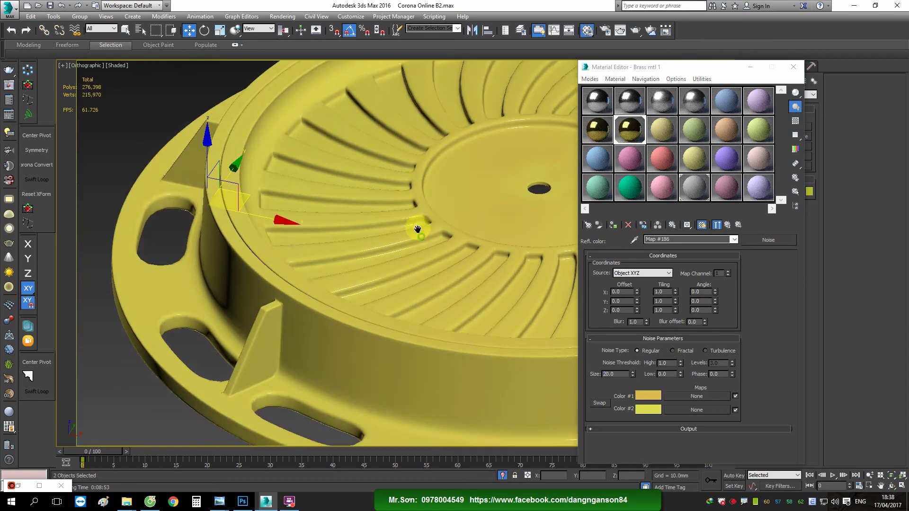
{"action": "scroll", "coordinate": [384, 391], "scroll_direction": "up", "scroll_amount": 3}
{"action": "scroll", "coordinate": [384, 391], "scroll_direction": "down", "scroll_amount": 5}
{"action": "scroll", "coordinate": [399, 385], "scroll_direction": "down", "scroll_amount": 3}
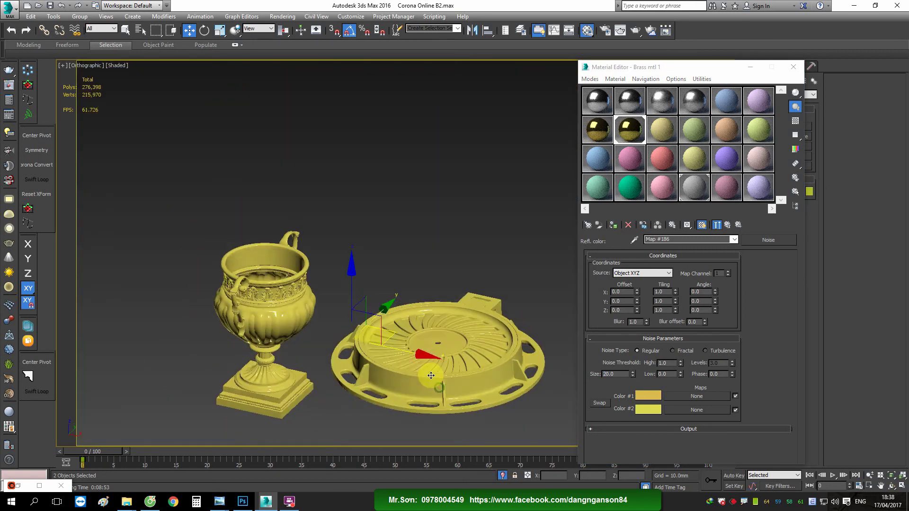
{"action": "left_click", "coordinate": [497, 428]}
{"action": "scroll", "coordinate": [451, 393], "scroll_direction": "up", "scroll_amount": 5}
{"action": "left_click", "coordinate": [451, 359]}
{"action": "scroll", "coordinate": [451, 359], "scroll_direction": "up", "scroll_amount": 3}
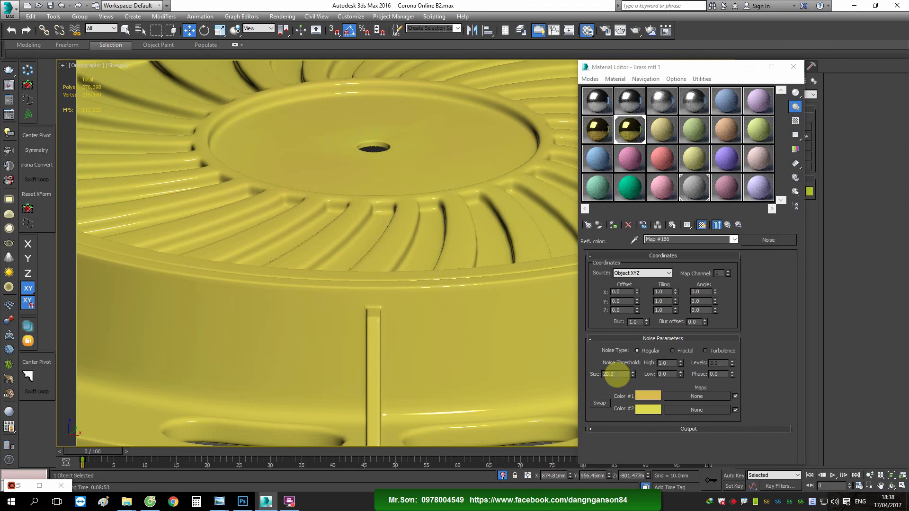
Step: Change the reflection noise size to 50
{"action": "double_click", "coordinate": [611, 374]}
{"action": "scroll", "coordinate": [399, 353], "scroll_direction": "up", "scroll_amount": 5}
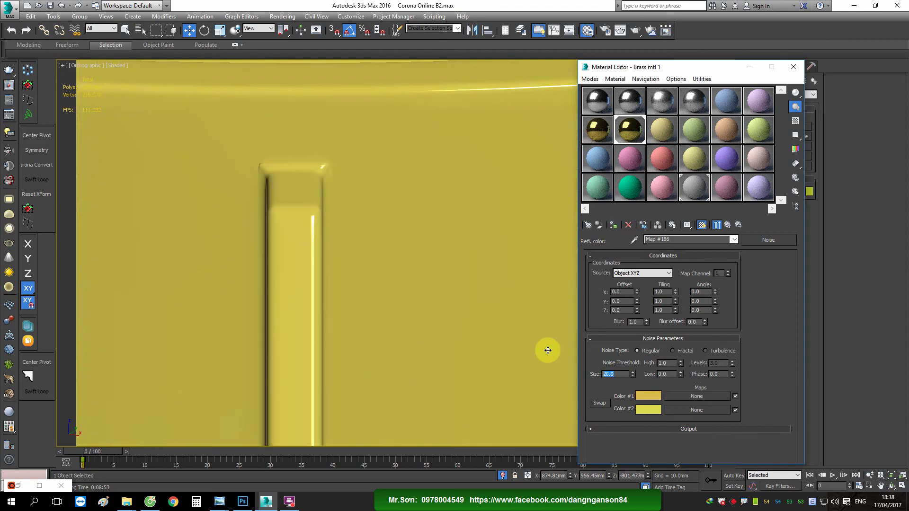
{"action": "type", "text": "50"}
{"action": "key", "text": "Return"}
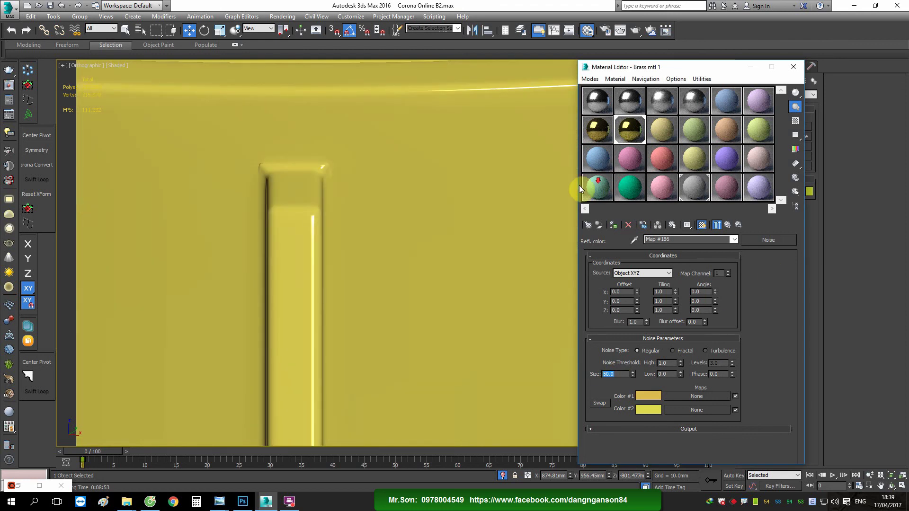
{"action": "scroll", "coordinate": [419, 256], "scroll_direction": "down", "scroll_amount": 4}
Step: Try pure red for noise Color #2, then cancel to keep lemon-yellow
{"action": "left_click", "coordinate": [648, 408]}
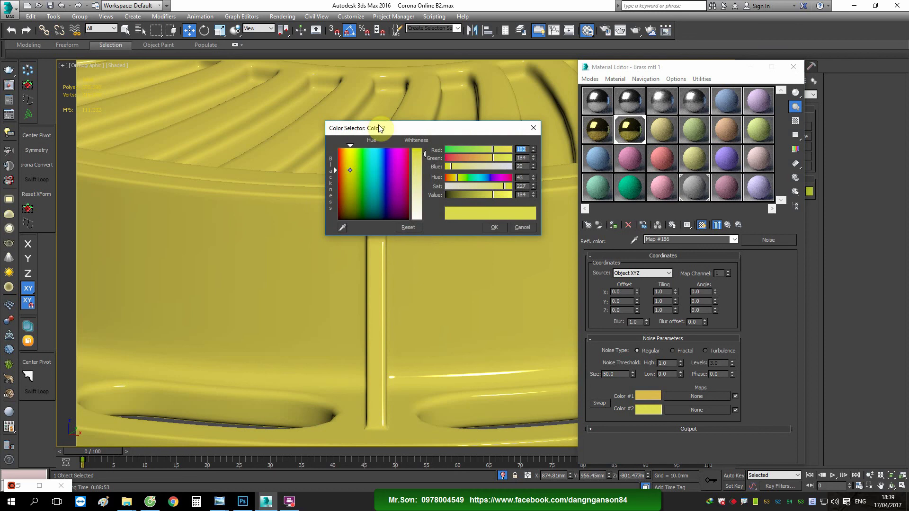
{"action": "left_click", "coordinate": [337, 148]}
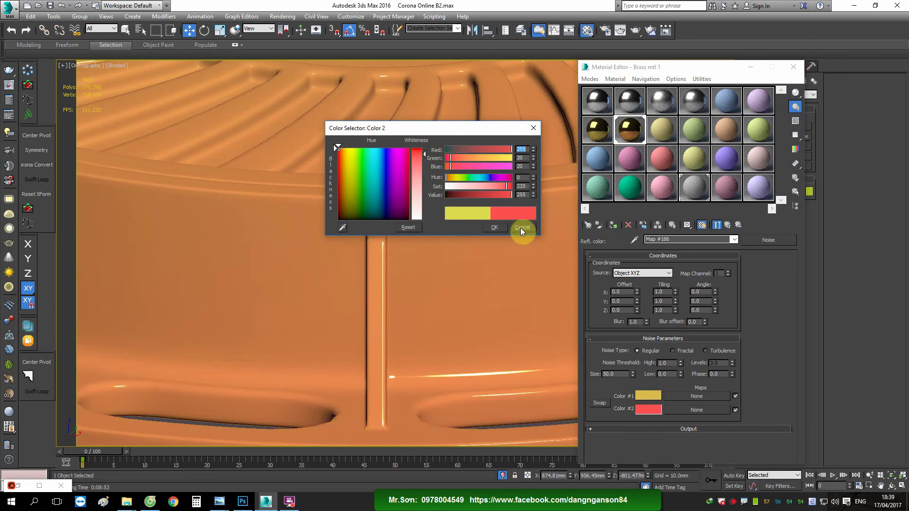
{"action": "left_click", "coordinate": [521, 228]}
{"action": "scroll", "coordinate": [390, 207], "scroll_direction": "down", "scroll_amount": 5}
{"action": "scroll", "coordinate": [436, 213], "scroll_direction": "up", "scroll_amount": 3}
{"action": "scroll", "coordinate": [525, 368], "scroll_direction": "up", "scroll_amount": 2}
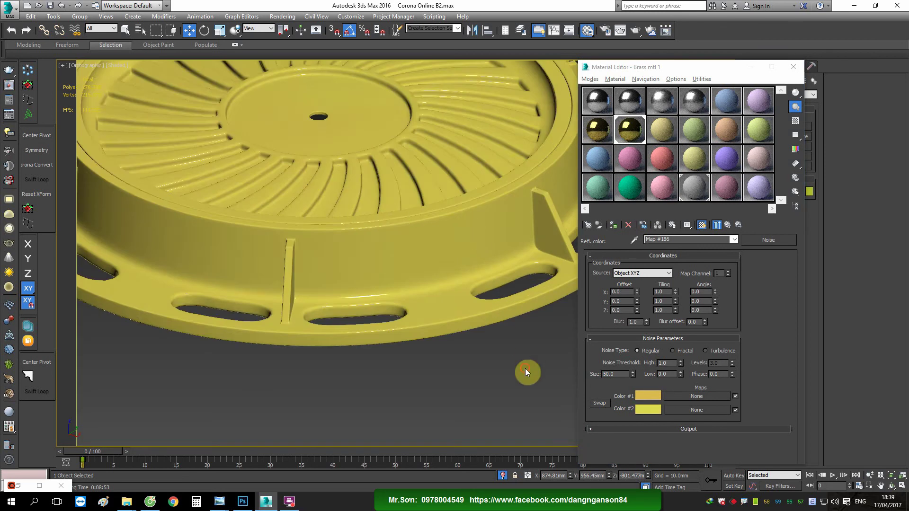
Step: Select the tray and bring up its UVW Map modifier settings
{"action": "left_click", "coordinate": [525, 369]}
{"action": "scroll", "coordinate": [324, 251], "scroll_direction": "up", "scroll_amount": 4}
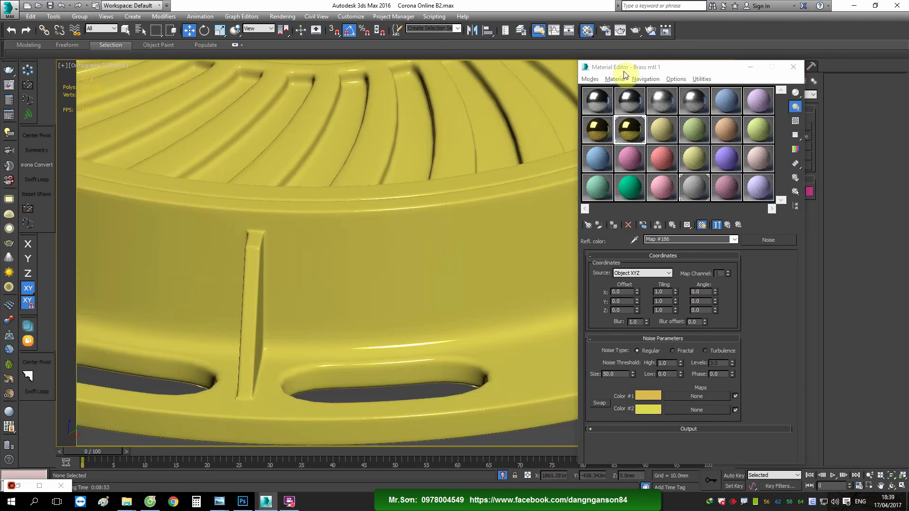
{"action": "left_click_drag", "start_coordinate": [624, 74], "coordinate": [435, 210]}
{"action": "left_click", "coordinate": [325, 219]}
{"action": "left_click", "coordinate": [760, 68]}
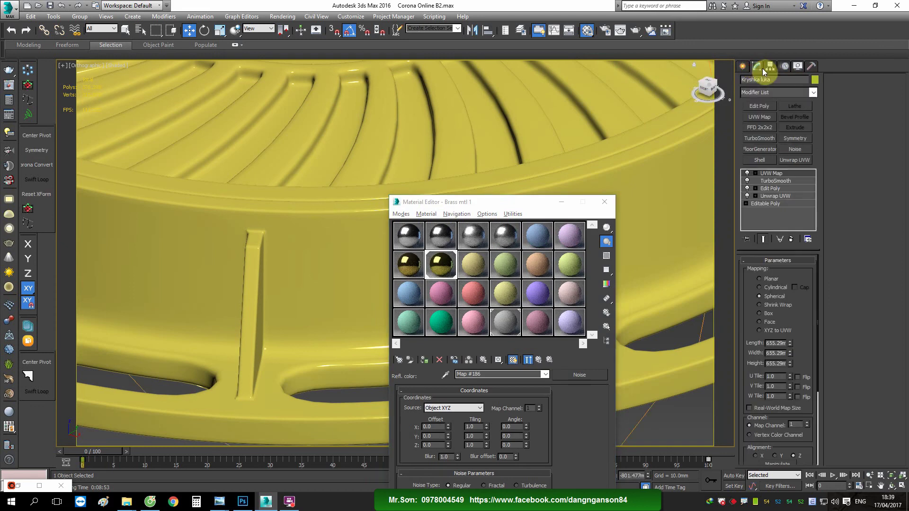
{"action": "scroll", "coordinate": [376, 183], "scroll_direction": "down", "scroll_amount": 4}
{"action": "scroll", "coordinate": [359, 179], "scroll_direction": "up", "scroll_amount": 1}
{"action": "scroll", "coordinate": [297, 230], "scroll_direction": "up", "scroll_amount": 4}
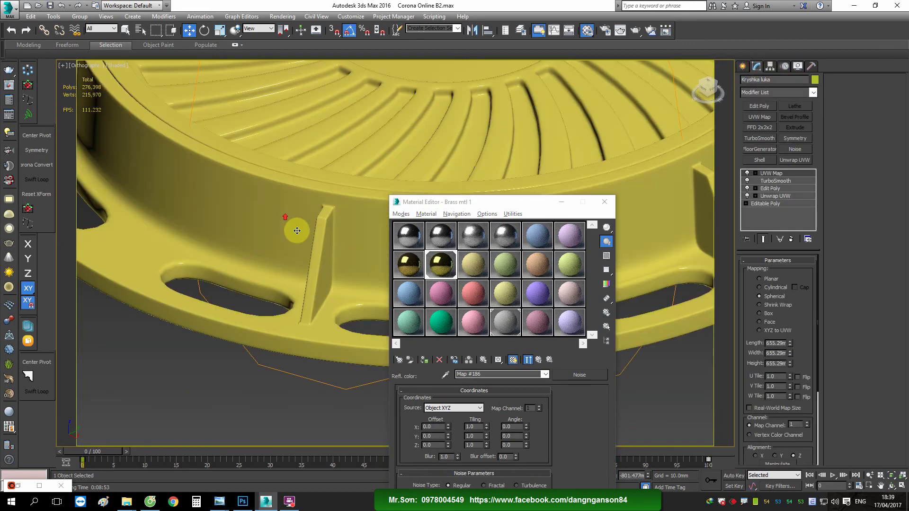
Step: Switch the tray's UVW Map mapping from Spherical to Box
{"action": "left_click", "coordinate": [769, 313]}
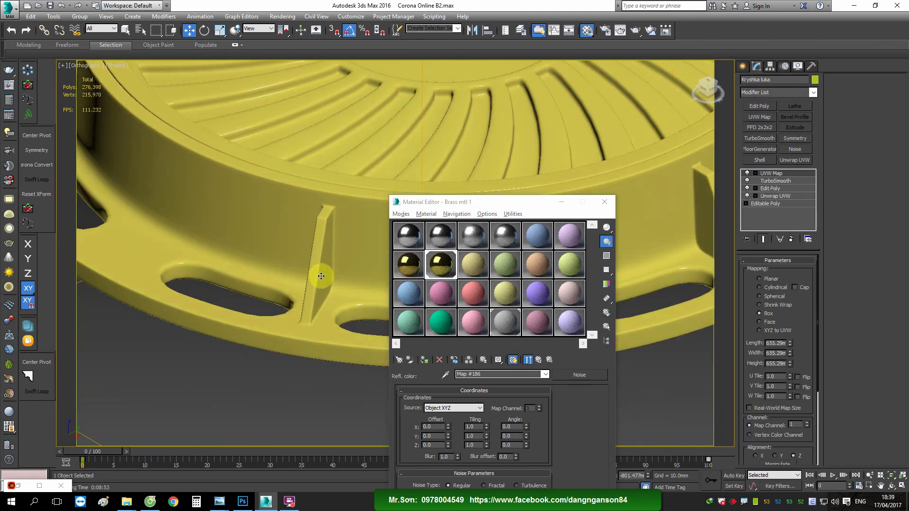
{"action": "scroll", "coordinate": [322, 273], "scroll_direction": "down", "scroll_amount": 2}
{"action": "scroll", "coordinate": [314, 243], "scroll_direction": "down", "scroll_amount": 2}
{"action": "scroll", "coordinate": [315, 244], "scroll_direction": "down", "scroll_amount": 1}
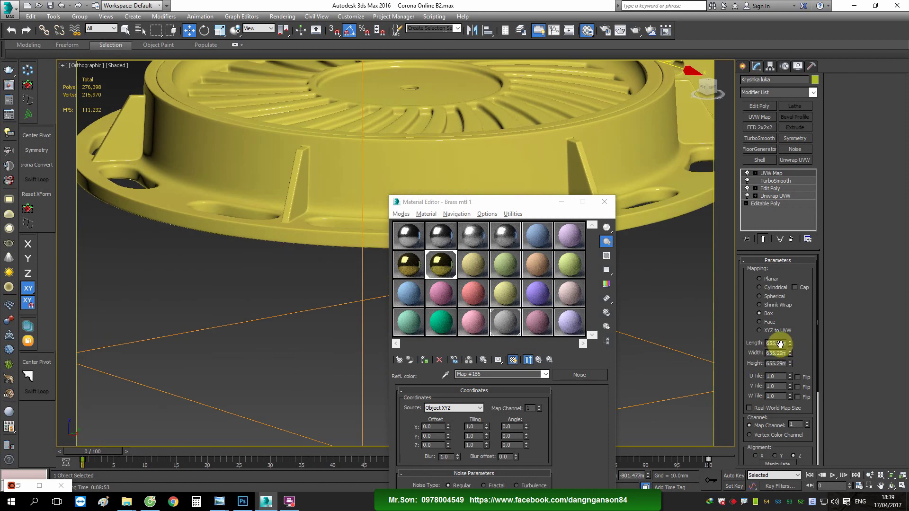
{"action": "scroll", "coordinate": [333, 171], "scroll_direction": "up", "scroll_amount": 5}
{"action": "scroll", "coordinate": [334, 172], "scroll_direction": "down", "scroll_amount": 2}
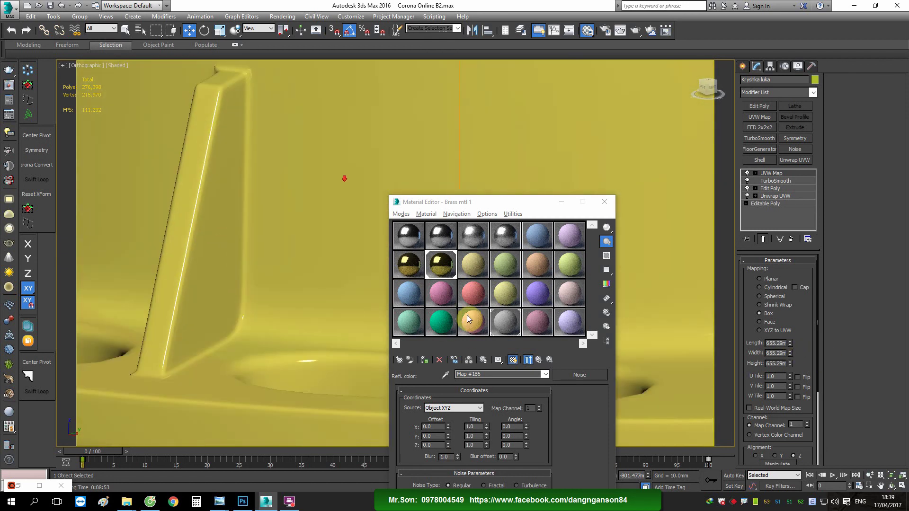
Step: Move the Material Editor aside and retype the reflection noise size as 1
{"action": "left_click_drag", "start_coordinate": [486, 206], "coordinate": [602, 108]}
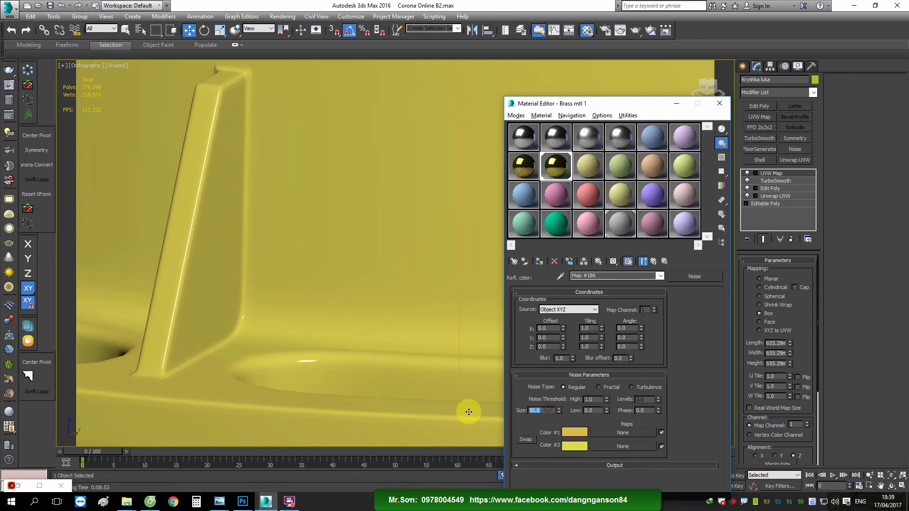
{"action": "type", "text": "10"}
{"action": "scroll", "coordinate": [361, 314], "scroll_direction": "down", "scroll_amount": 3}
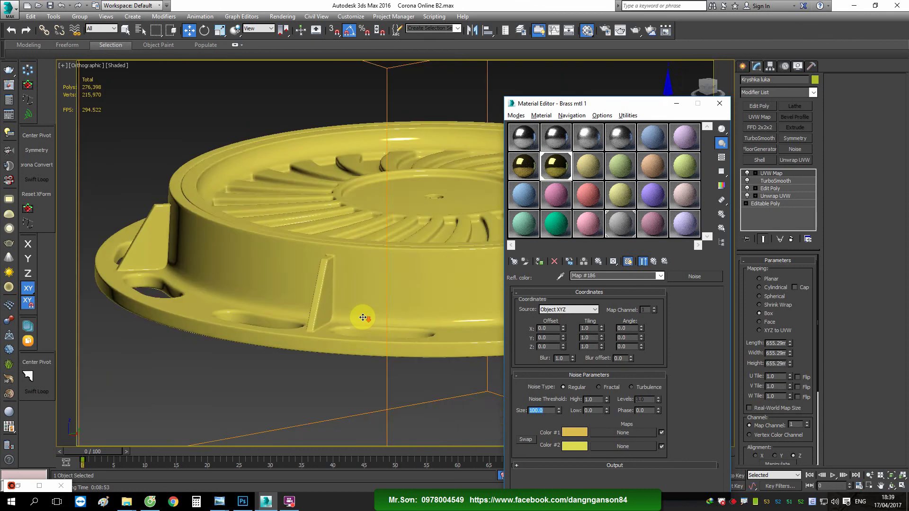
{"action": "scroll", "coordinate": [396, 308], "scroll_direction": "down", "scroll_amount": 2}
{"action": "scroll", "coordinate": [384, 290], "scroll_direction": "down", "scroll_amount": 2}
{"action": "scroll", "coordinate": [385, 290], "scroll_direction": "up", "scroll_amount": 10}
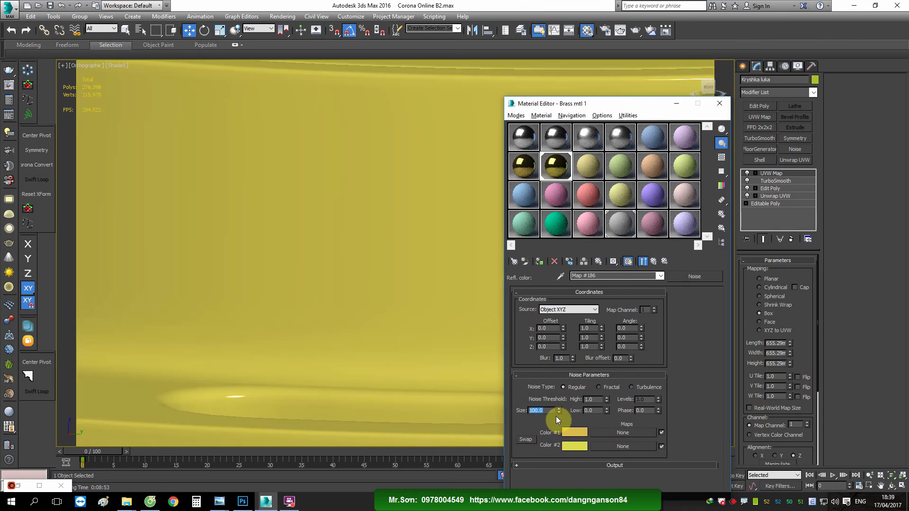
{"action": "left_click", "coordinate": [356, 289]}
Step: Zoom and orbit around the vase and tray to inspect the fine-grained noise texture
{"action": "scroll", "coordinate": [361, 286], "scroll_direction": "down", "scroll_amount": 5}
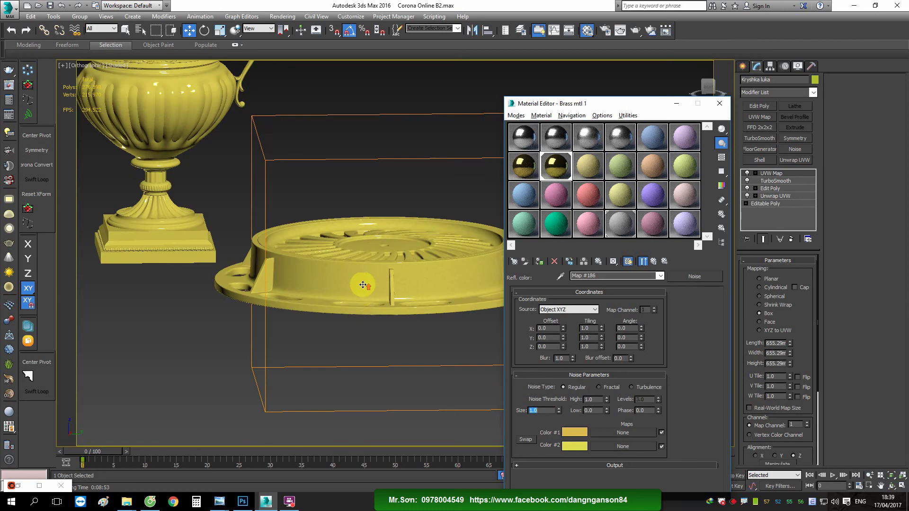
{"action": "scroll", "coordinate": [375, 304], "scroll_direction": "up", "scroll_amount": 4}
{"action": "scroll", "coordinate": [347, 298], "scroll_direction": "up", "scroll_amount": 3}
{"action": "scroll", "coordinate": [375, 280], "scroll_direction": "down", "scroll_amount": 4}
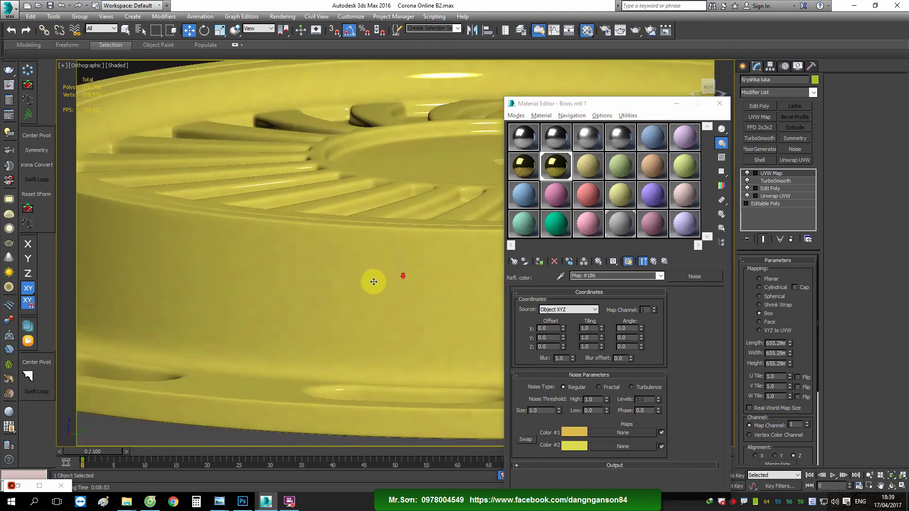
{"action": "scroll", "coordinate": [347, 290], "scroll_direction": "up", "scroll_amount": 4}
{"action": "scroll", "coordinate": [401, 297], "scroll_direction": "down", "scroll_amount": 4}
{"action": "scroll", "coordinate": [401, 297], "scroll_direction": "down", "scroll_amount": 3}
{"action": "scroll", "coordinate": [350, 221], "scroll_direction": "up", "scroll_amount": 4}
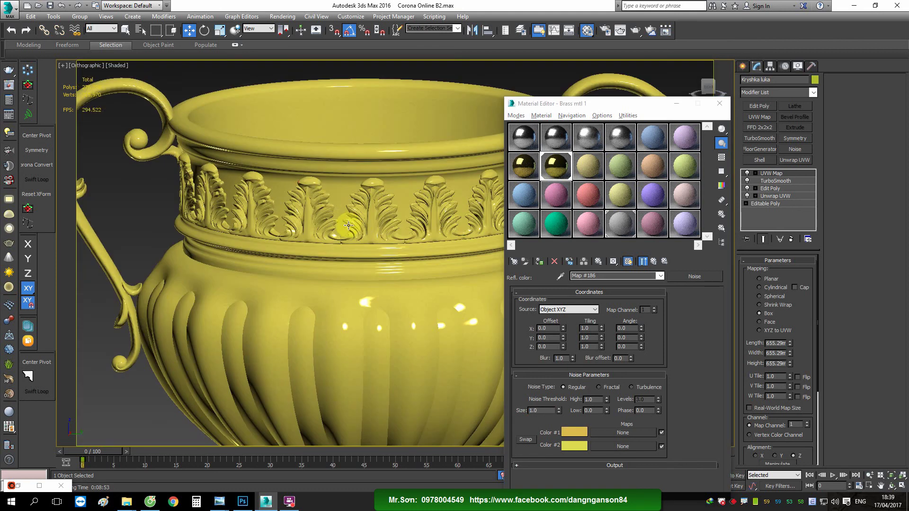
{"action": "left_click", "coordinate": [349, 223]}
{"action": "scroll", "coordinate": [362, 265], "scroll_direction": "up", "scroll_amount": 3}
{"action": "scroll", "coordinate": [396, 305], "scroll_direction": "up", "scroll_amount": 2}
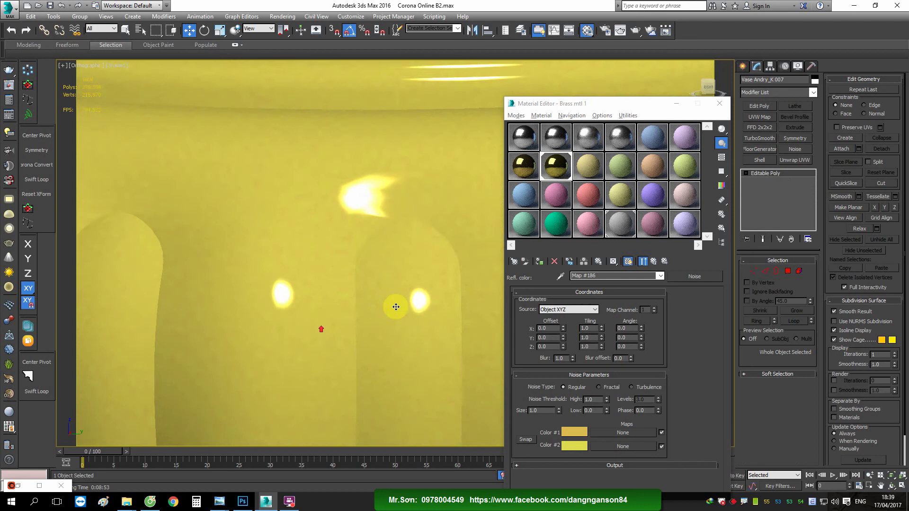
{"action": "scroll", "coordinate": [417, 314], "scroll_direction": "down", "scroll_amount": 2}
{"action": "scroll", "coordinate": [419, 322], "scroll_direction": "down", "scroll_amount": 5}
{"action": "scroll", "coordinate": [273, 211], "scroll_direction": "down", "scroll_amount": 2}
{"action": "scroll", "coordinate": [437, 399], "scroll_direction": "up", "scroll_amount": 4}
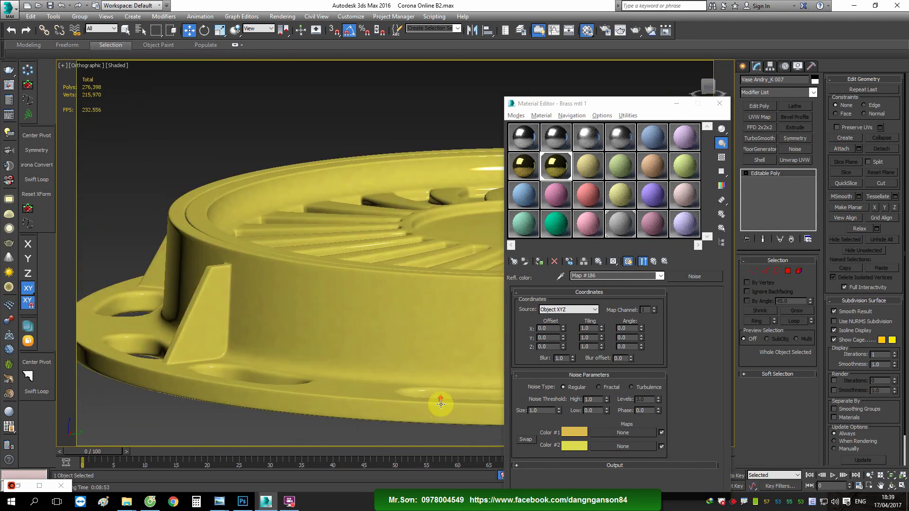
{"action": "scroll", "coordinate": [436, 400], "scroll_direction": "up", "scroll_amount": 2}
{"action": "scroll", "coordinate": [412, 360], "scroll_direction": "down", "scroll_amount": 3}
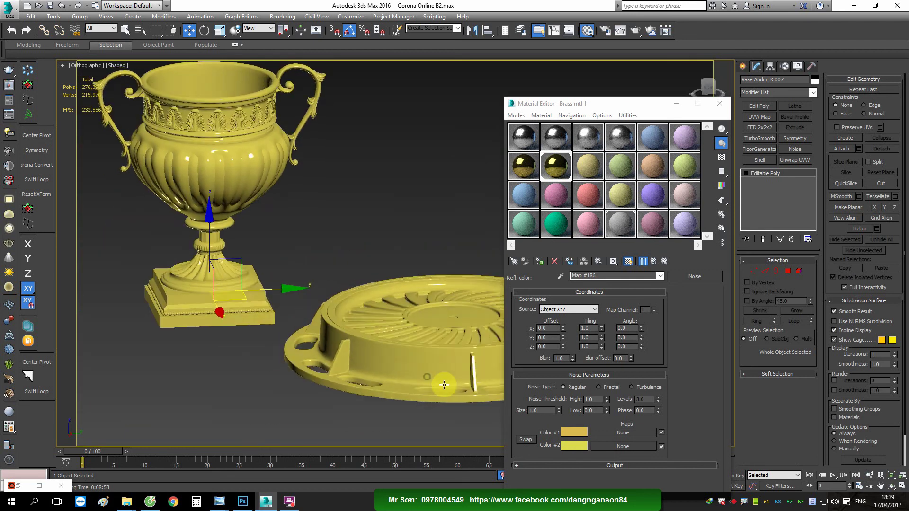
{"action": "scroll", "coordinate": [426, 367], "scroll_direction": "up", "scroll_amount": 3}
{"action": "scroll", "coordinate": [428, 365], "scroll_direction": "up", "scroll_amount": 1}
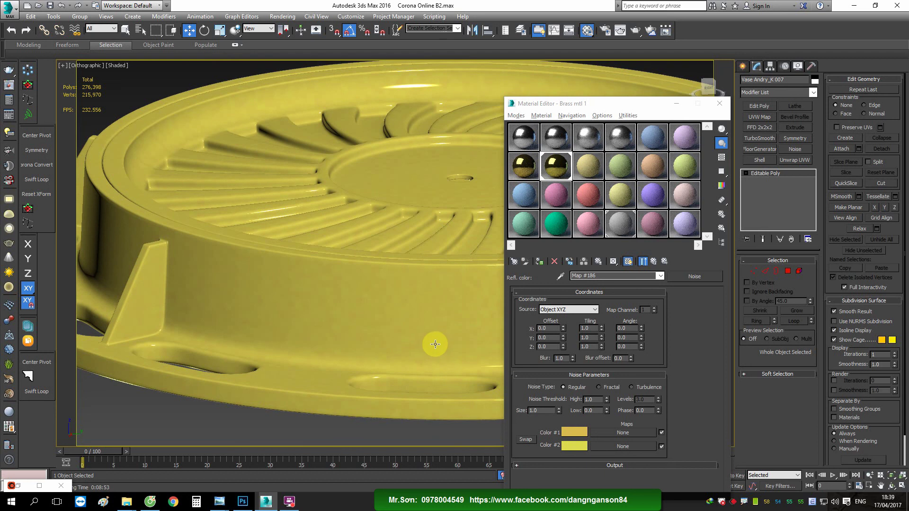
{"action": "middle_click_drag", "start_coordinate": [456, 365], "coordinate": [327, 319], "text": "alt"}
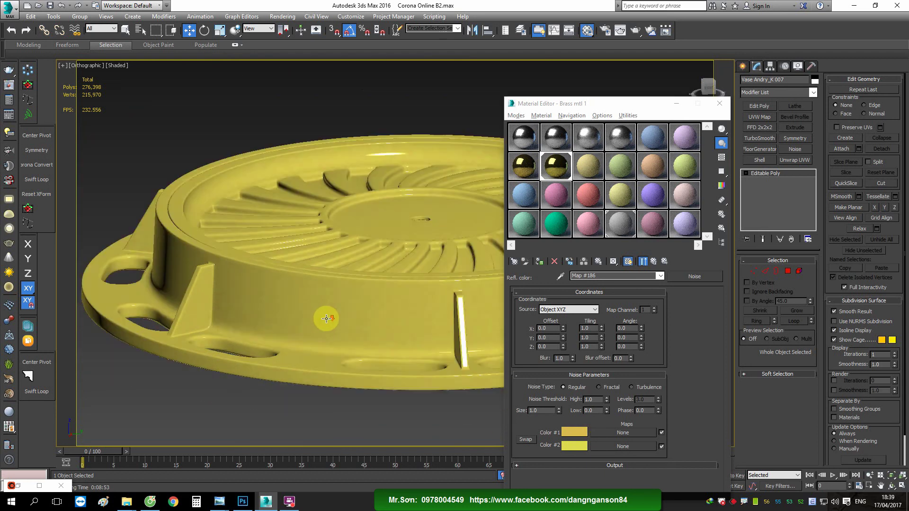
{"action": "scroll", "coordinate": [332, 320], "scroll_direction": "up", "scroll_amount": 2}
{"action": "scroll", "coordinate": [386, 284], "scroll_direction": "down", "scroll_amount": 5}
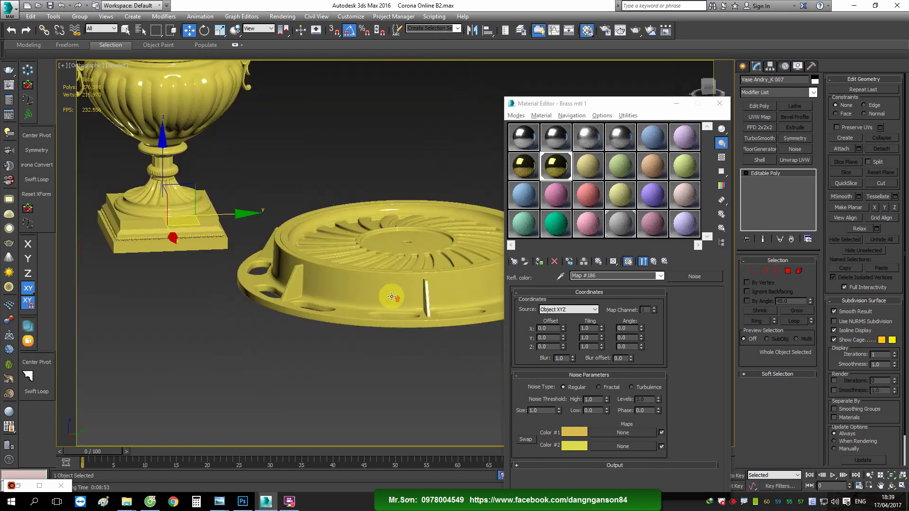
{"action": "scroll", "coordinate": [392, 297], "scroll_direction": "up", "scroll_amount": 4}
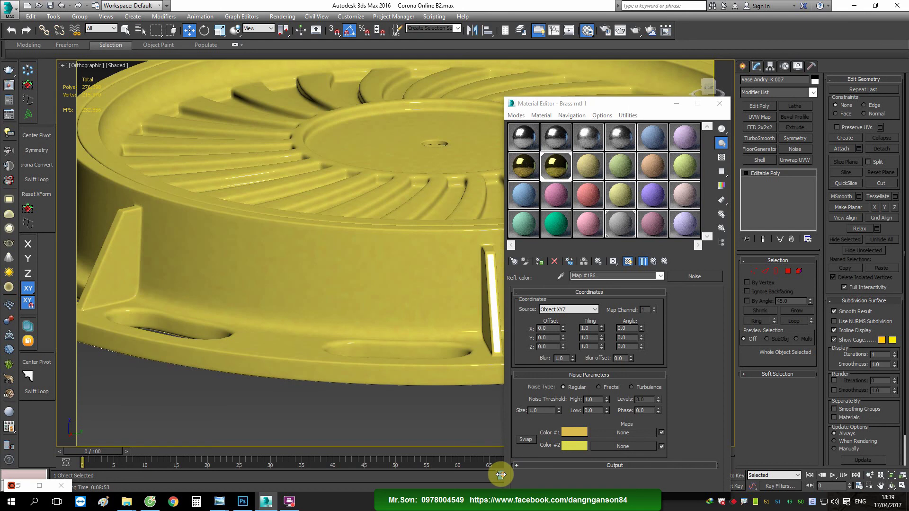
Step: Exit Isolate mode and choose PhysCamera003 from the camera list
{"action": "left_click_drag", "start_coordinate": [540, 103], "coordinate": [588, 106]}
{"action": "left_click", "coordinate": [503, 476]}
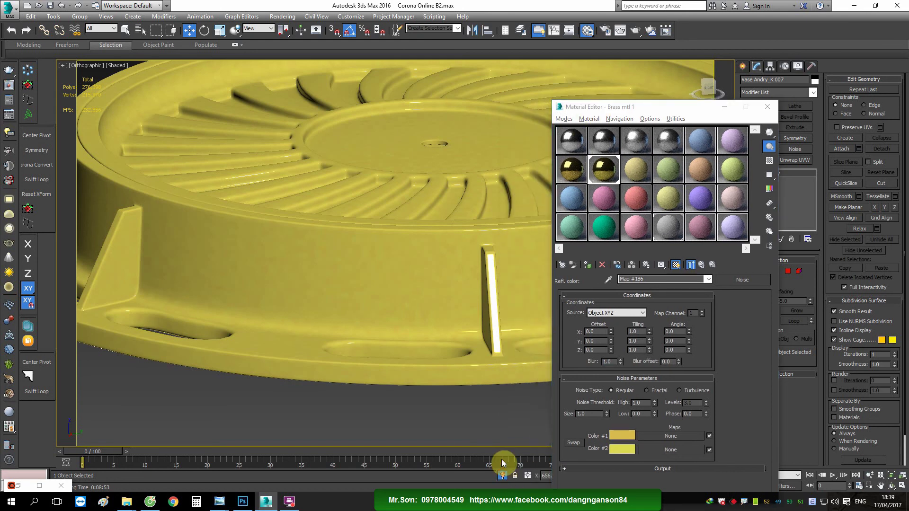
{"action": "key", "text": "c"}
{"action": "left_click", "coordinate": [431, 188]}
Step: Switch the viewport to PhysCamera003 and start a Corona production render
{"action": "double_click", "coordinate": [430, 188]}
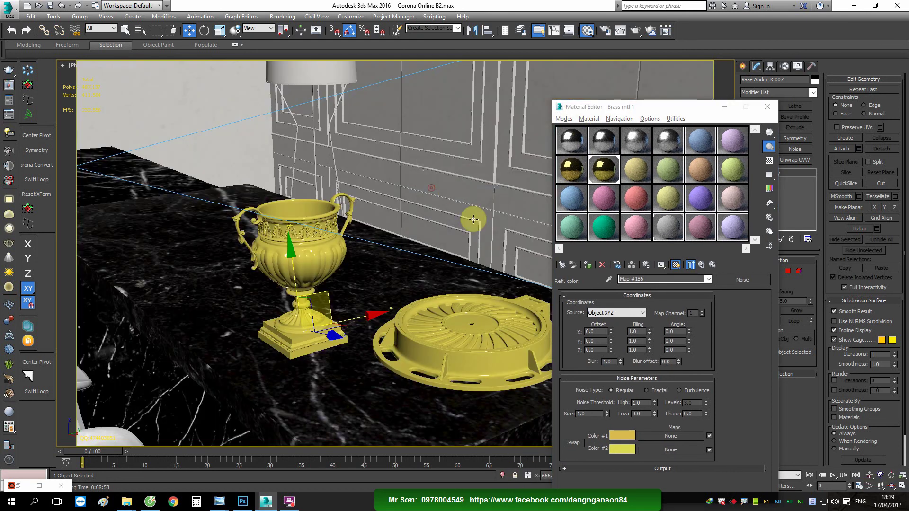
{"action": "right_click", "coordinate": [473, 285]}
{"action": "left_click", "coordinate": [512, 230]}
{"action": "left_click", "coordinate": [636, 30]}
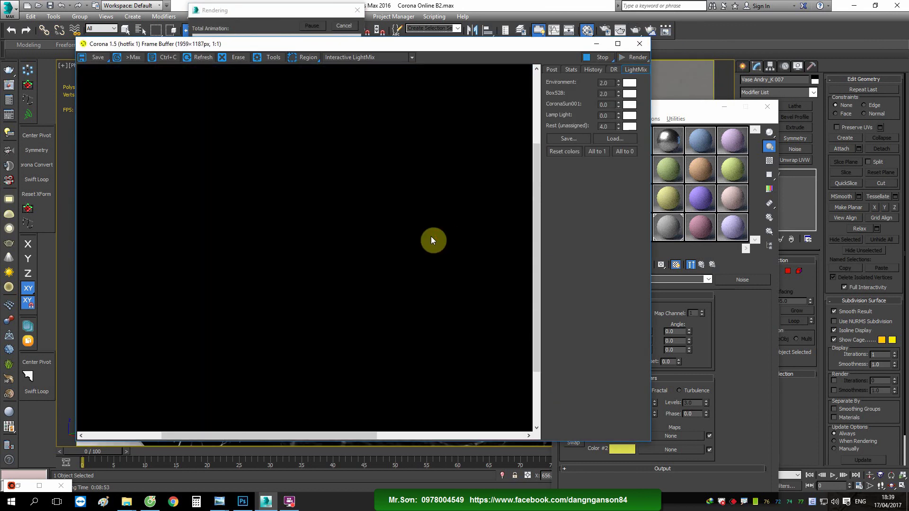
{"action": "left_click_drag", "start_coordinate": [427, 238], "coordinate": [377, 312]}
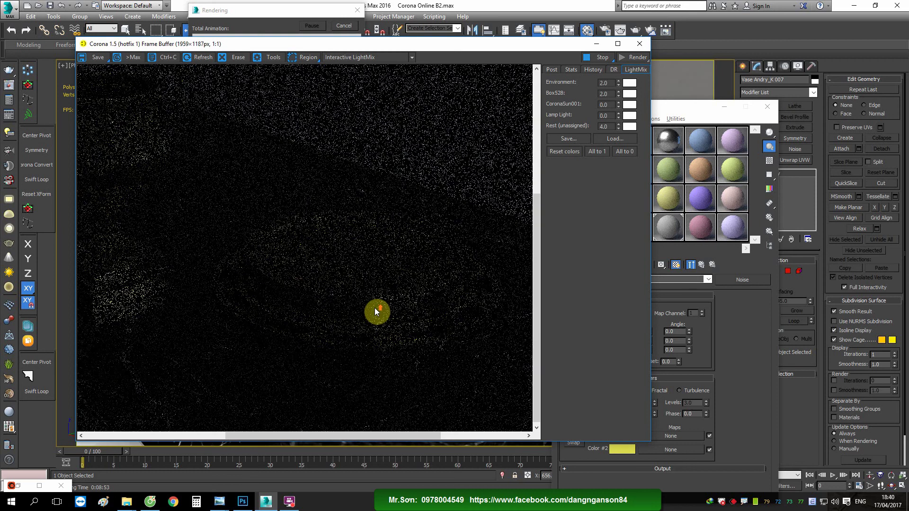
{"action": "scroll", "coordinate": [375, 312], "scroll_direction": "up", "scroll_amount": 1}
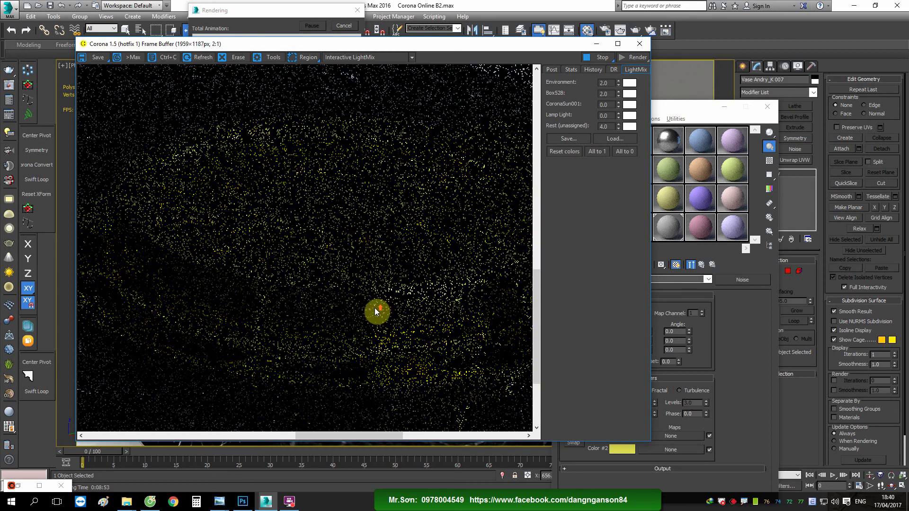
{"action": "left_click", "coordinate": [289, 501]}
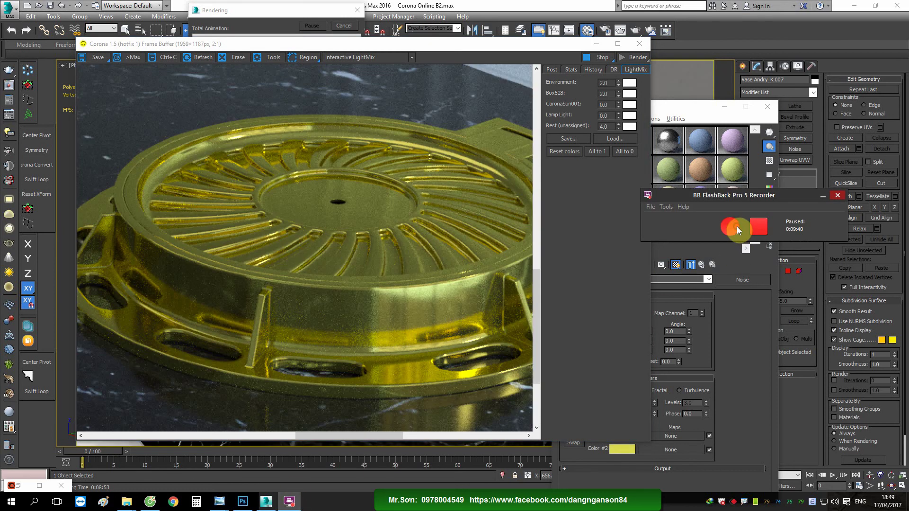
Step: Pan and zoom the Corona render to inspect the brass tray's surface and rim
{"action": "left_click_drag", "start_coordinate": [410, 46], "coordinate": [418, 52]}
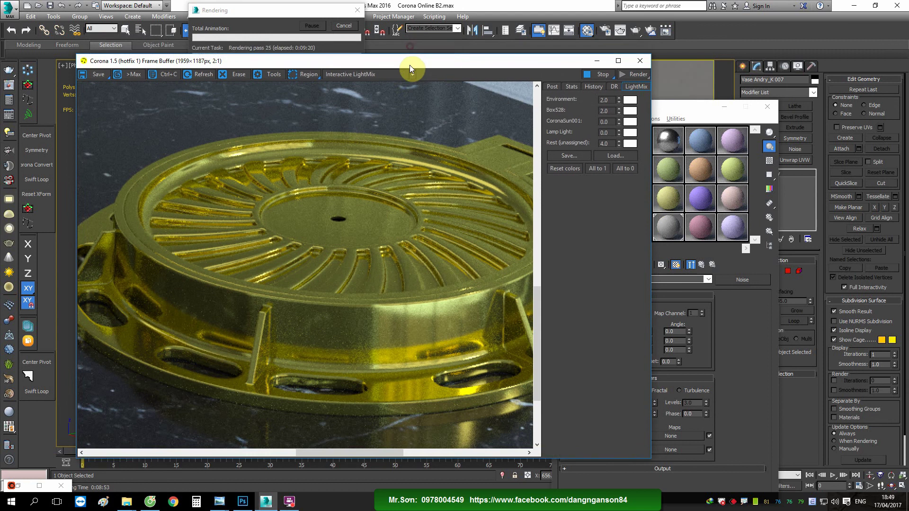
{"action": "scroll", "coordinate": [359, 327], "scroll_direction": "up", "scroll_amount": 2}
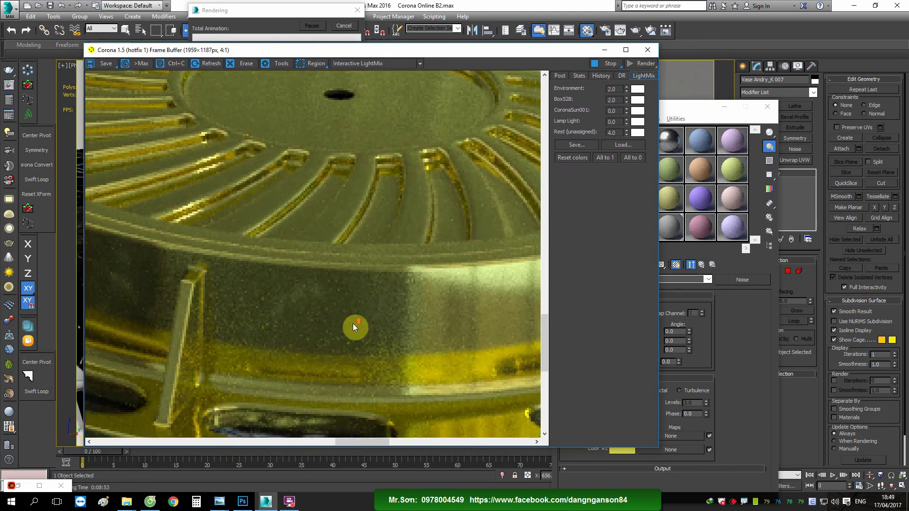
{"action": "scroll", "coordinate": [353, 323], "scroll_direction": "down", "scroll_amount": 2}
{"action": "mouse_move", "coordinate": [358, 323]}
{"action": "left_mouse_down"}
{"action": "mouse_move", "coordinate": [387, 311]}
{"action": "mouse_move", "coordinate": [525, 352]}
{"action": "left_mouse_up"}
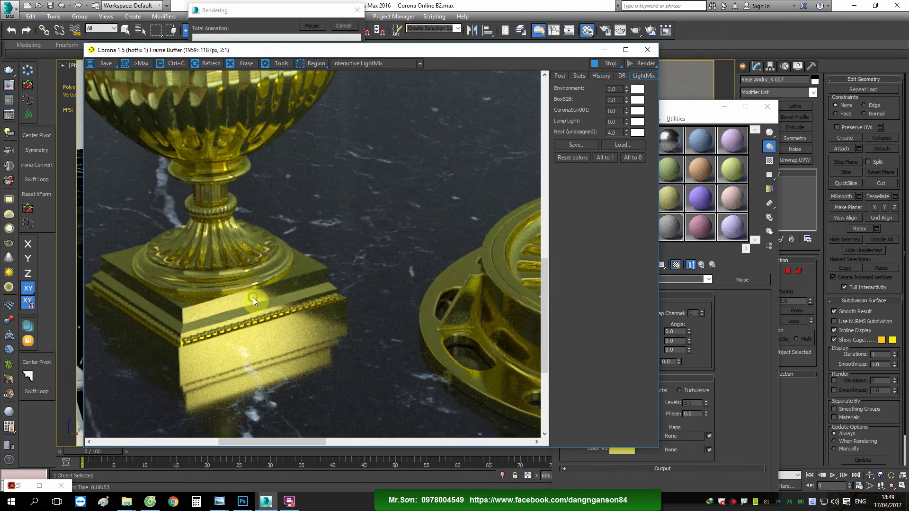
{"action": "left_click_drag", "start_coordinate": [305, 241], "coordinate": [304, 299]}
{"action": "scroll", "coordinate": [374, 265], "scroll_direction": "down", "scroll_amount": 2}
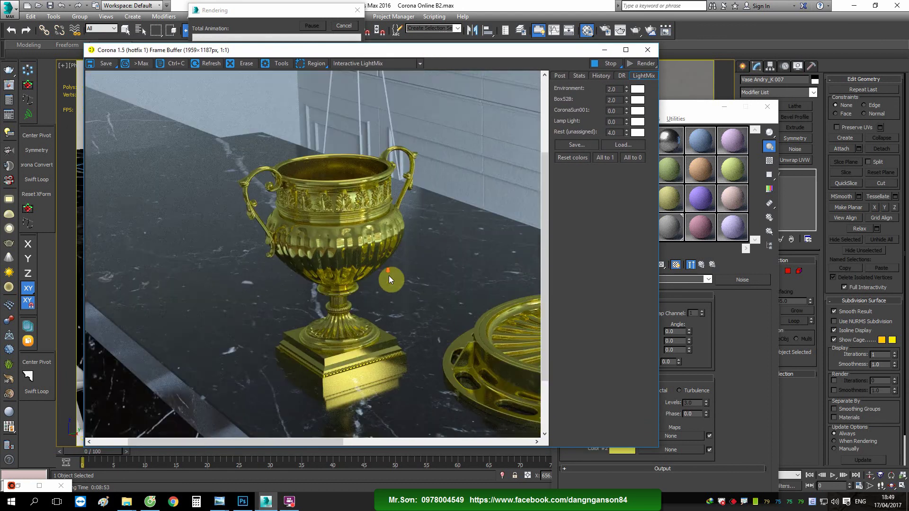
{"action": "left_click_drag", "start_coordinate": [388, 277], "coordinate": [294, 283]}
{"action": "scroll", "coordinate": [489, 351], "scroll_direction": "up", "scroll_amount": 2}
{"action": "left_click_drag", "start_coordinate": [489, 351], "coordinate": [390, 342]}
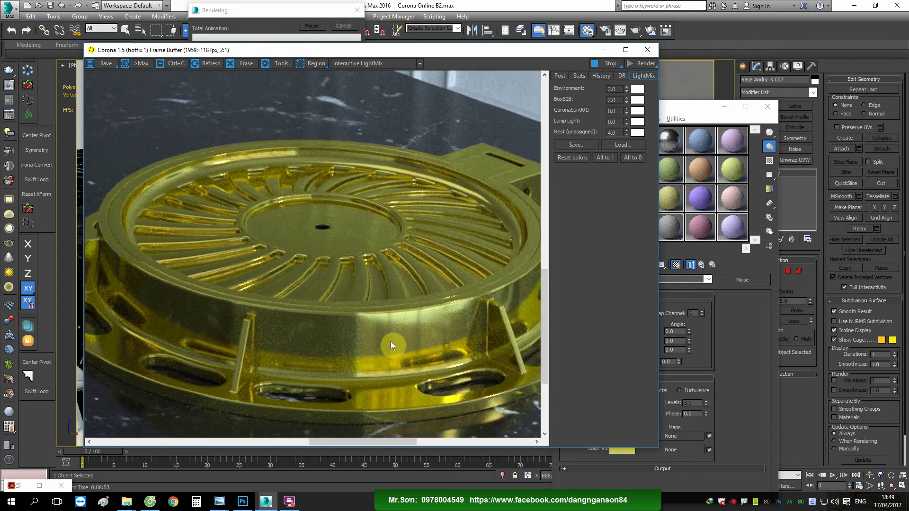
{"action": "mouse_move", "coordinate": [305, 330]}
{"action": "left_mouse_down"}
{"action": "mouse_move", "coordinate": [320, 302]}
{"action": "mouse_move", "coordinate": [292, 312]}
{"action": "left_mouse_up"}
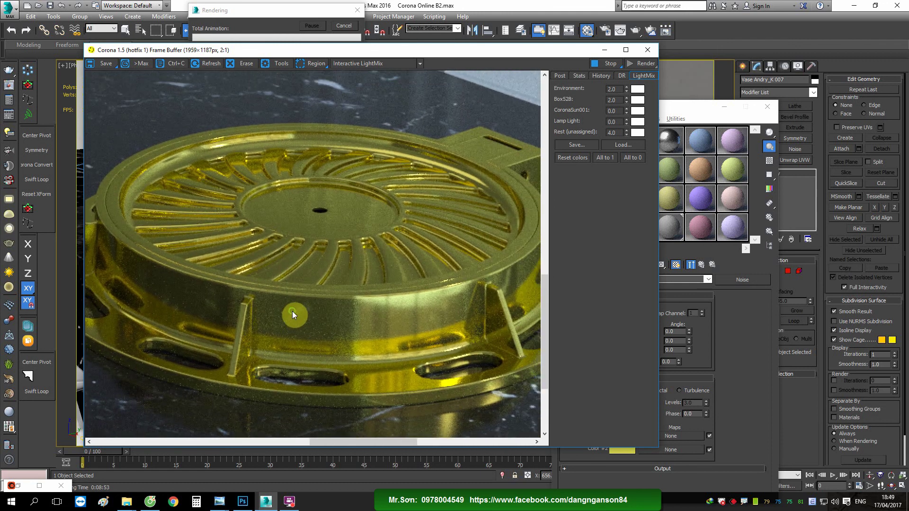
{"action": "mouse_move", "coordinate": [365, 312]}
{"action": "left_mouse_down"}
{"action": "mouse_move", "coordinate": [406, 319]}
{"action": "mouse_move", "coordinate": [374, 290]}
{"action": "mouse_move", "coordinate": [382, 311]}
{"action": "left_mouse_up"}
Step: Finish checking the tray close-up and stop the Corona render
{"action": "scroll", "coordinate": [353, 311], "scroll_direction": "up", "scroll_amount": 1}
{"action": "scroll", "coordinate": [393, 301], "scroll_direction": "down", "scroll_amount": 1}
{"action": "scroll", "coordinate": [360, 294], "scroll_direction": "up", "scroll_amount": 1}
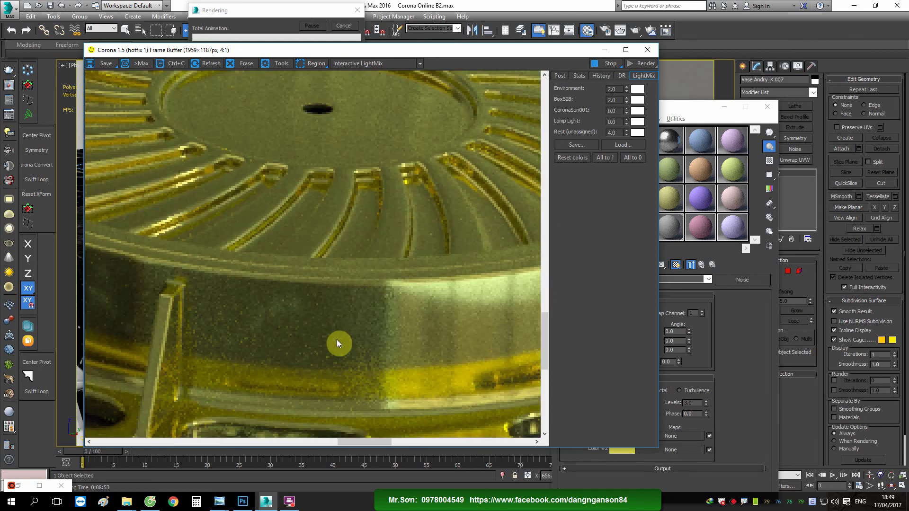
{"action": "scroll", "coordinate": [378, 279], "scroll_direction": "down", "scroll_amount": 1}
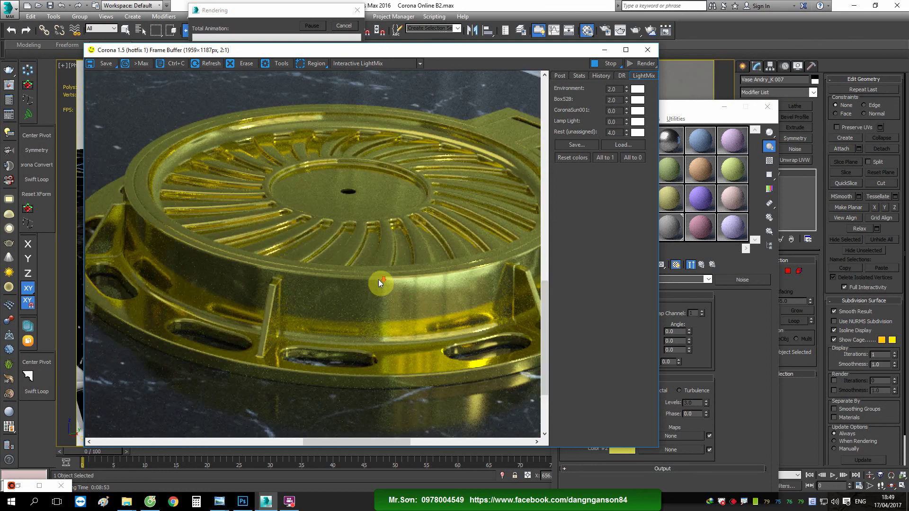
{"action": "mouse_move", "coordinate": [406, 301]}
{"action": "left_mouse_down"}
{"action": "mouse_move", "coordinate": [351, 319]}
{"action": "mouse_move", "coordinate": [306, 310]}
{"action": "mouse_move", "coordinate": [337, 307]}
{"action": "mouse_move", "coordinate": [377, 324]}
{"action": "mouse_move", "coordinate": [353, 326]}
{"action": "mouse_move", "coordinate": [345, 323]}
{"action": "mouse_move", "coordinate": [420, 326]}
{"action": "mouse_move", "coordinate": [422, 354]}
{"action": "mouse_move", "coordinate": [409, 329]}
{"action": "mouse_move", "coordinate": [344, 324]}
{"action": "mouse_move", "coordinate": [423, 354]}
{"action": "mouse_move", "coordinate": [465, 354]}
{"action": "left_mouse_up"}
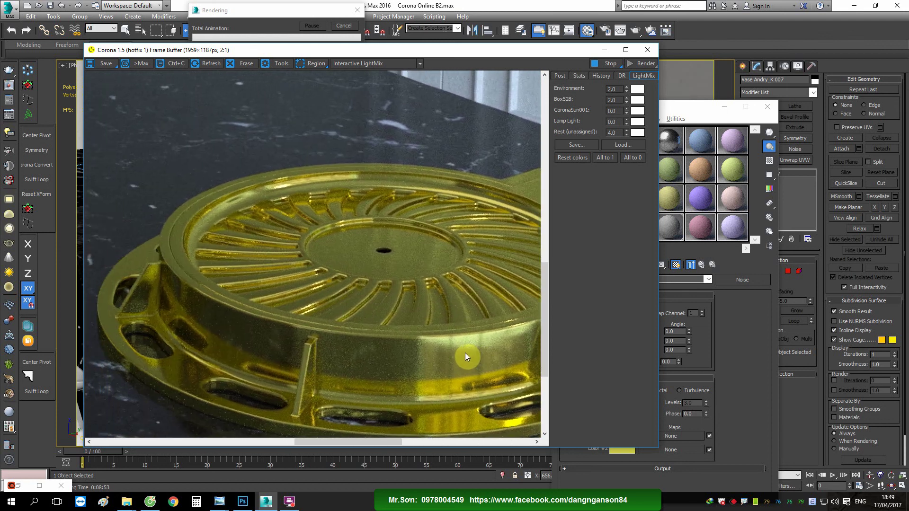
{"action": "scroll", "coordinate": [474, 339], "scroll_direction": "down", "scroll_amount": 1}
{"action": "scroll", "coordinate": [474, 339], "scroll_direction": "up", "scroll_amount": 1}
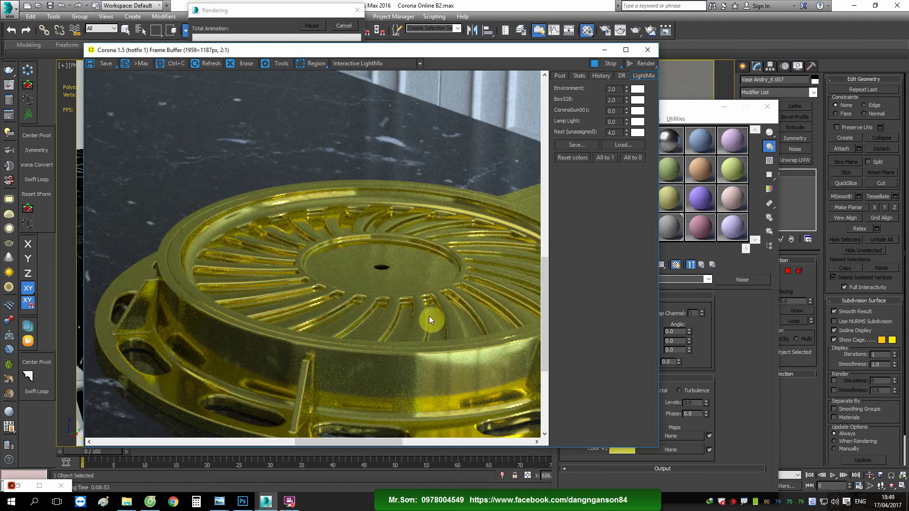
{"action": "left_click", "coordinate": [609, 63]}
{"action": "left_click", "coordinate": [290, 501]}
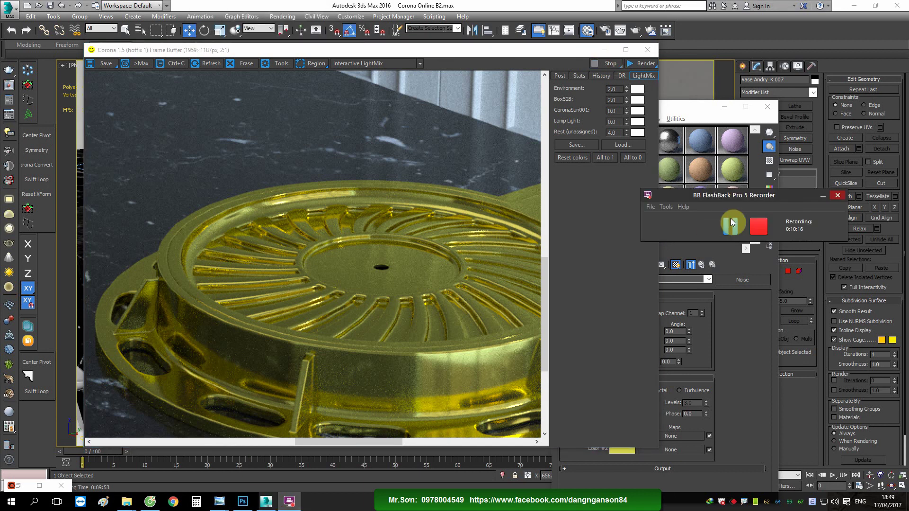